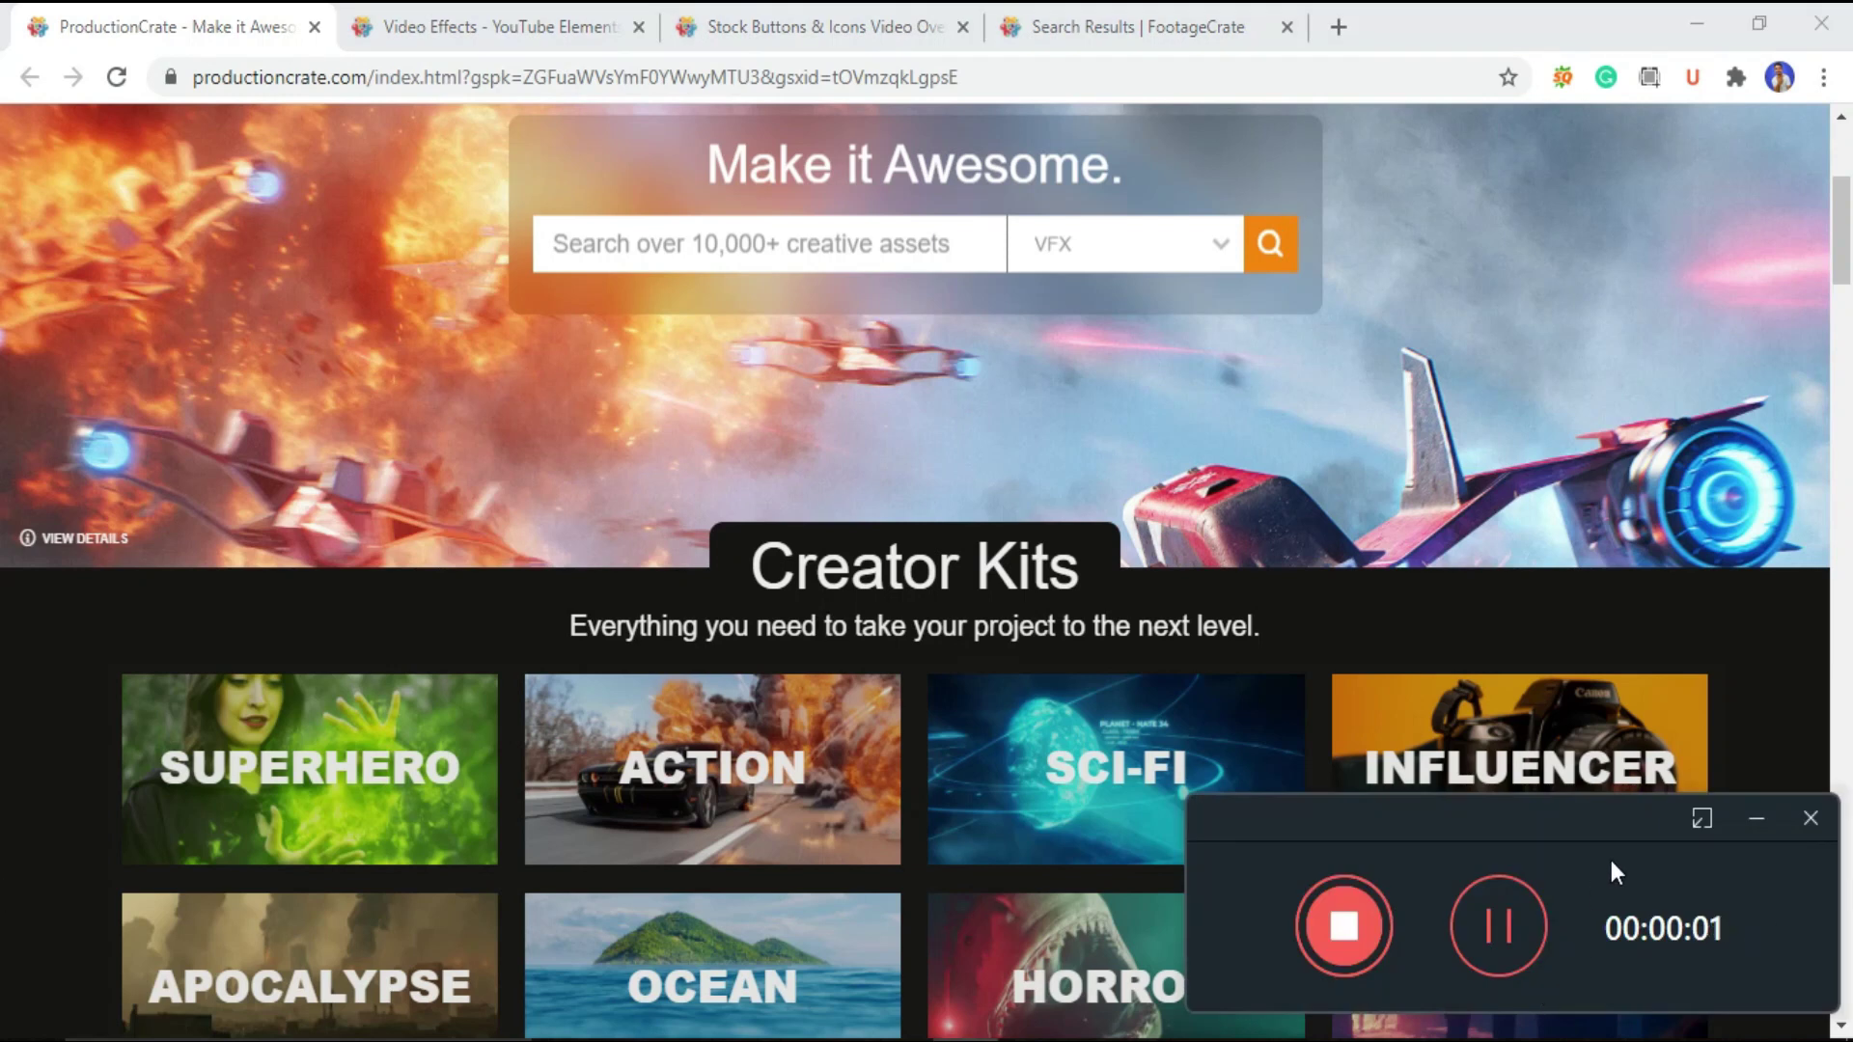
# Browse the Modern Social Media button results, then return to the ProductionCrate homepage
pyautogui.click(1755, 820)
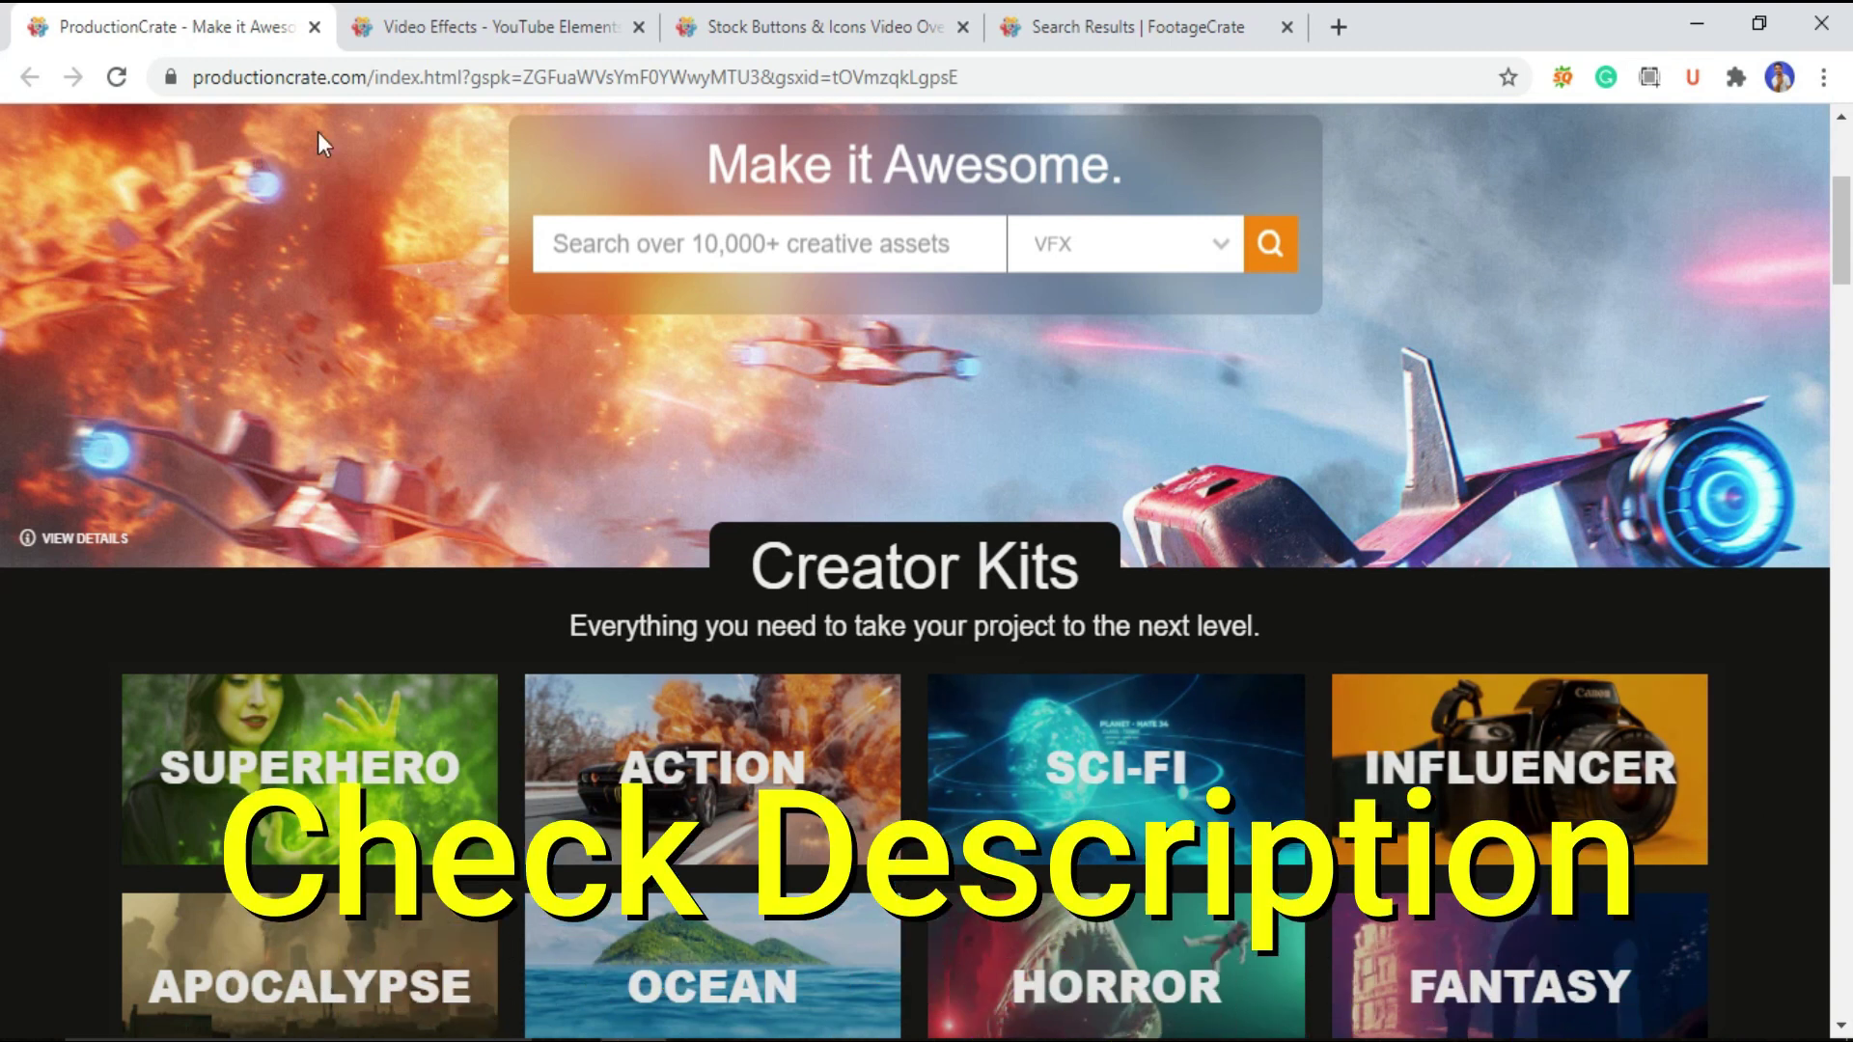
pyautogui.click(1110, 26)
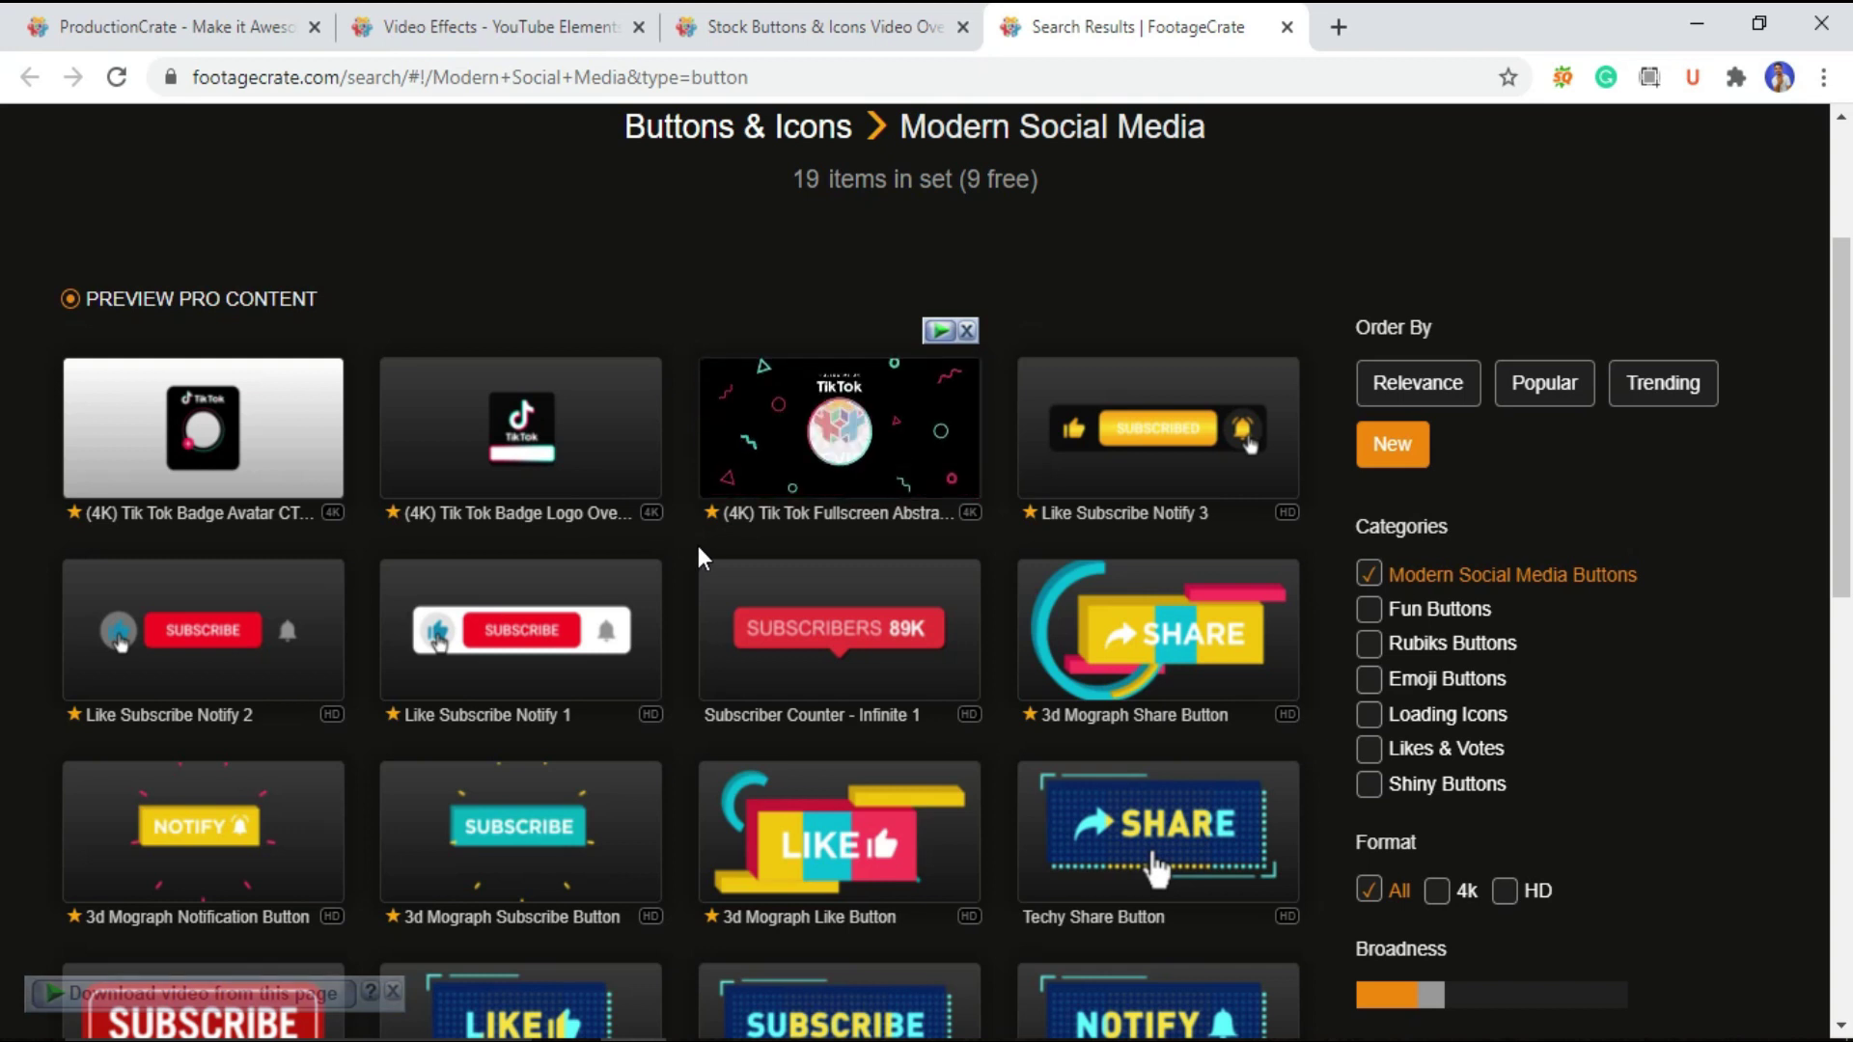
pyautogui.scroll(-4, 697, 541)
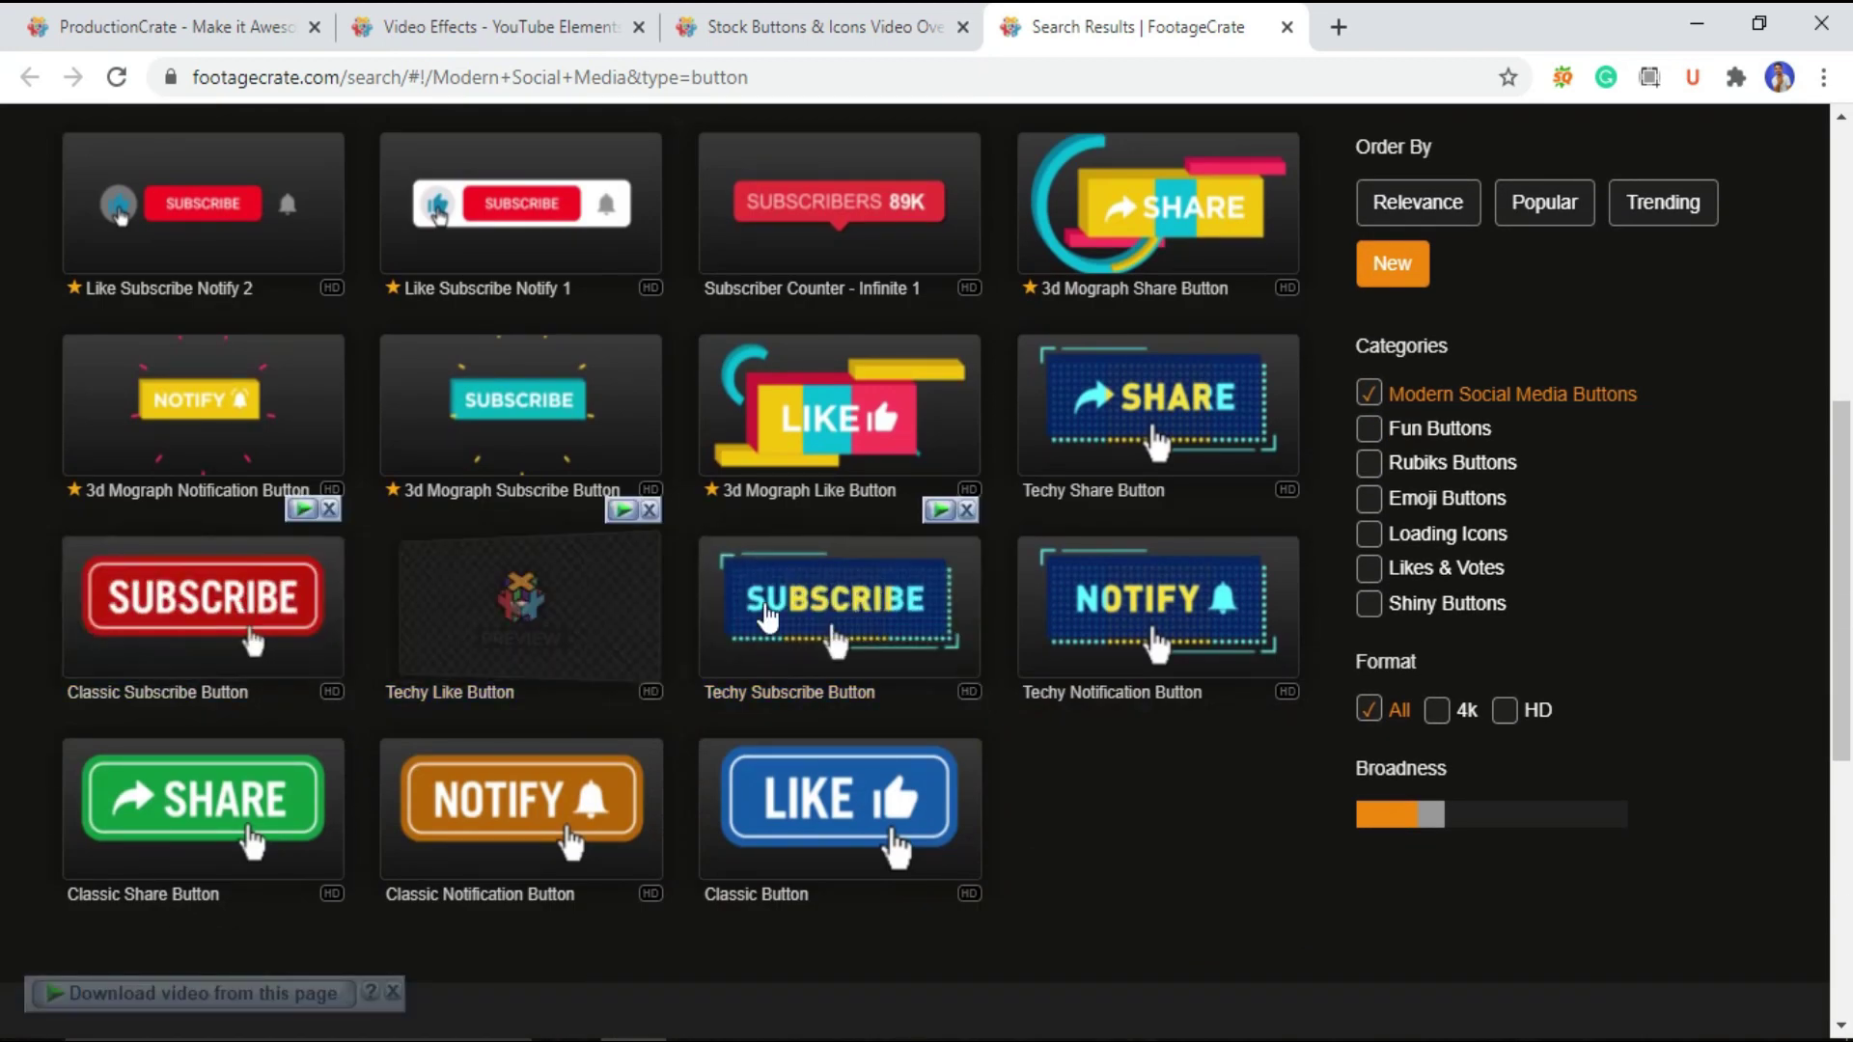
pyautogui.scroll(10, 641, 409)
pyautogui.click(145, 26)
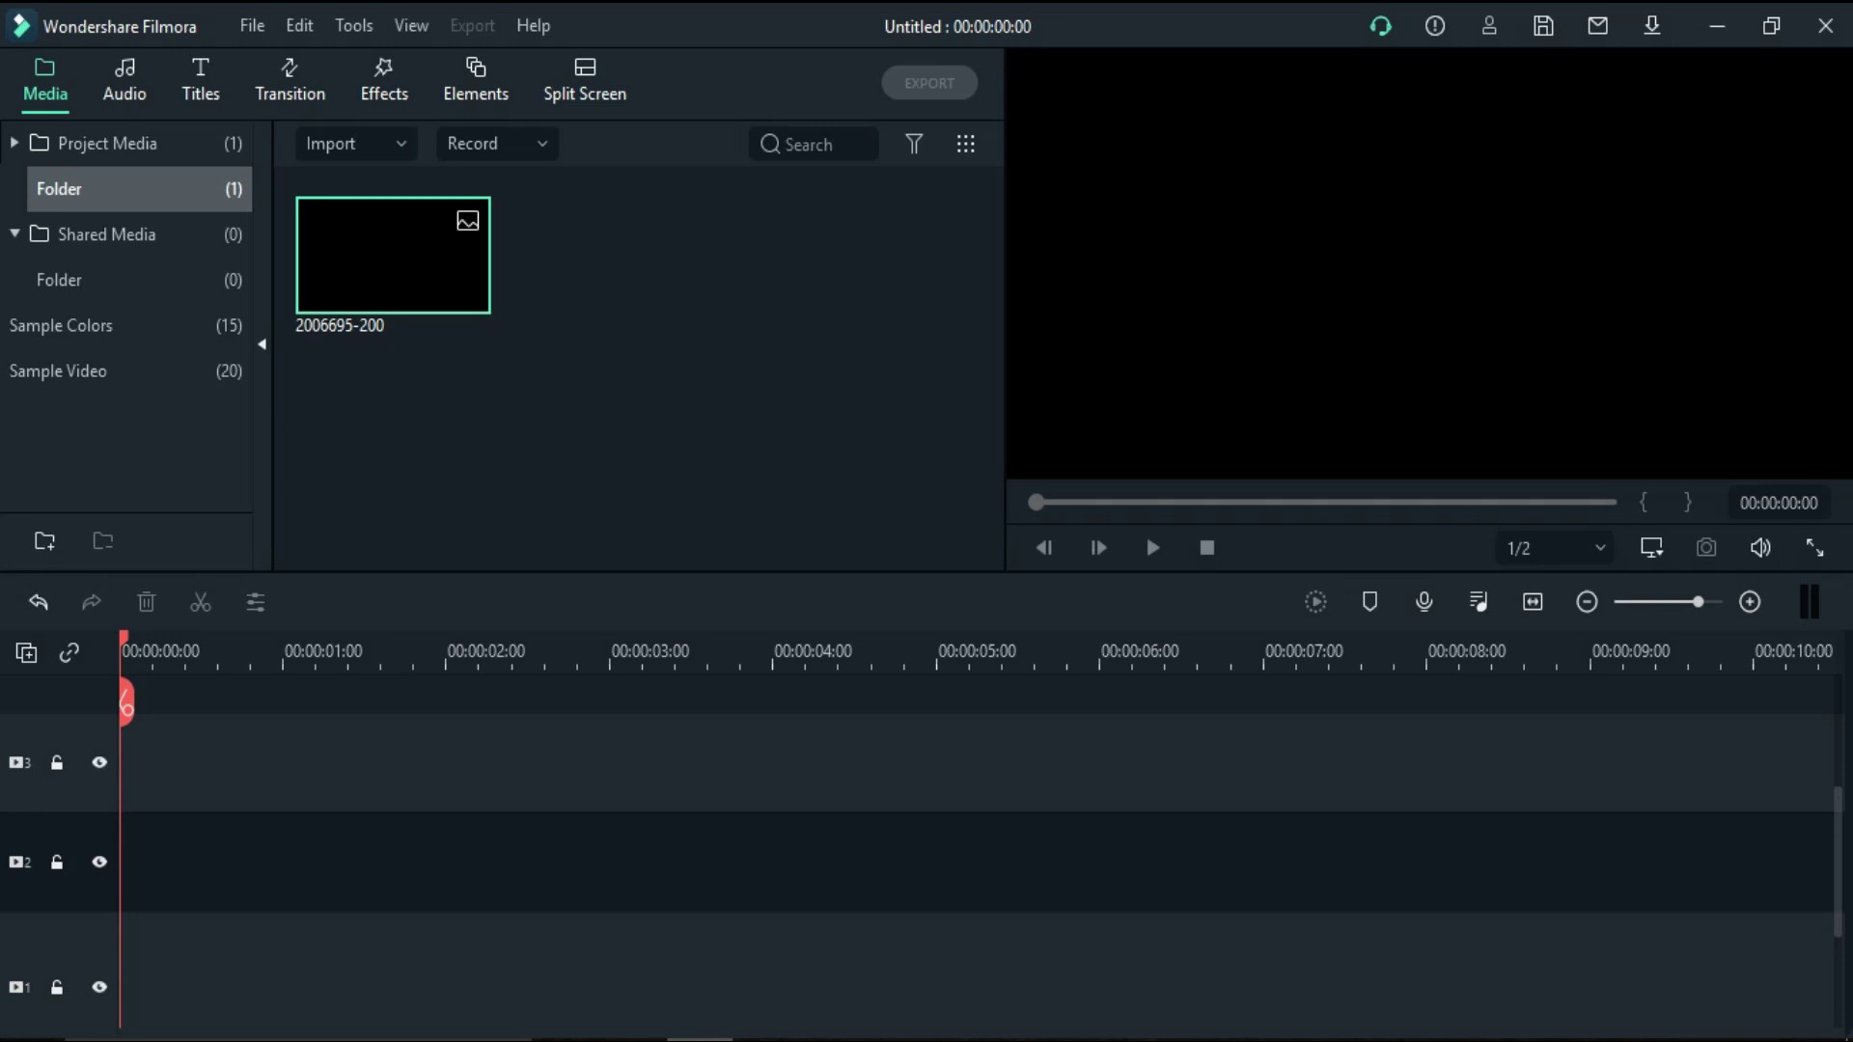
# Place a 5-second Green sample colour clip on video track 1 and show the elements library
pyautogui.click(87, 333)
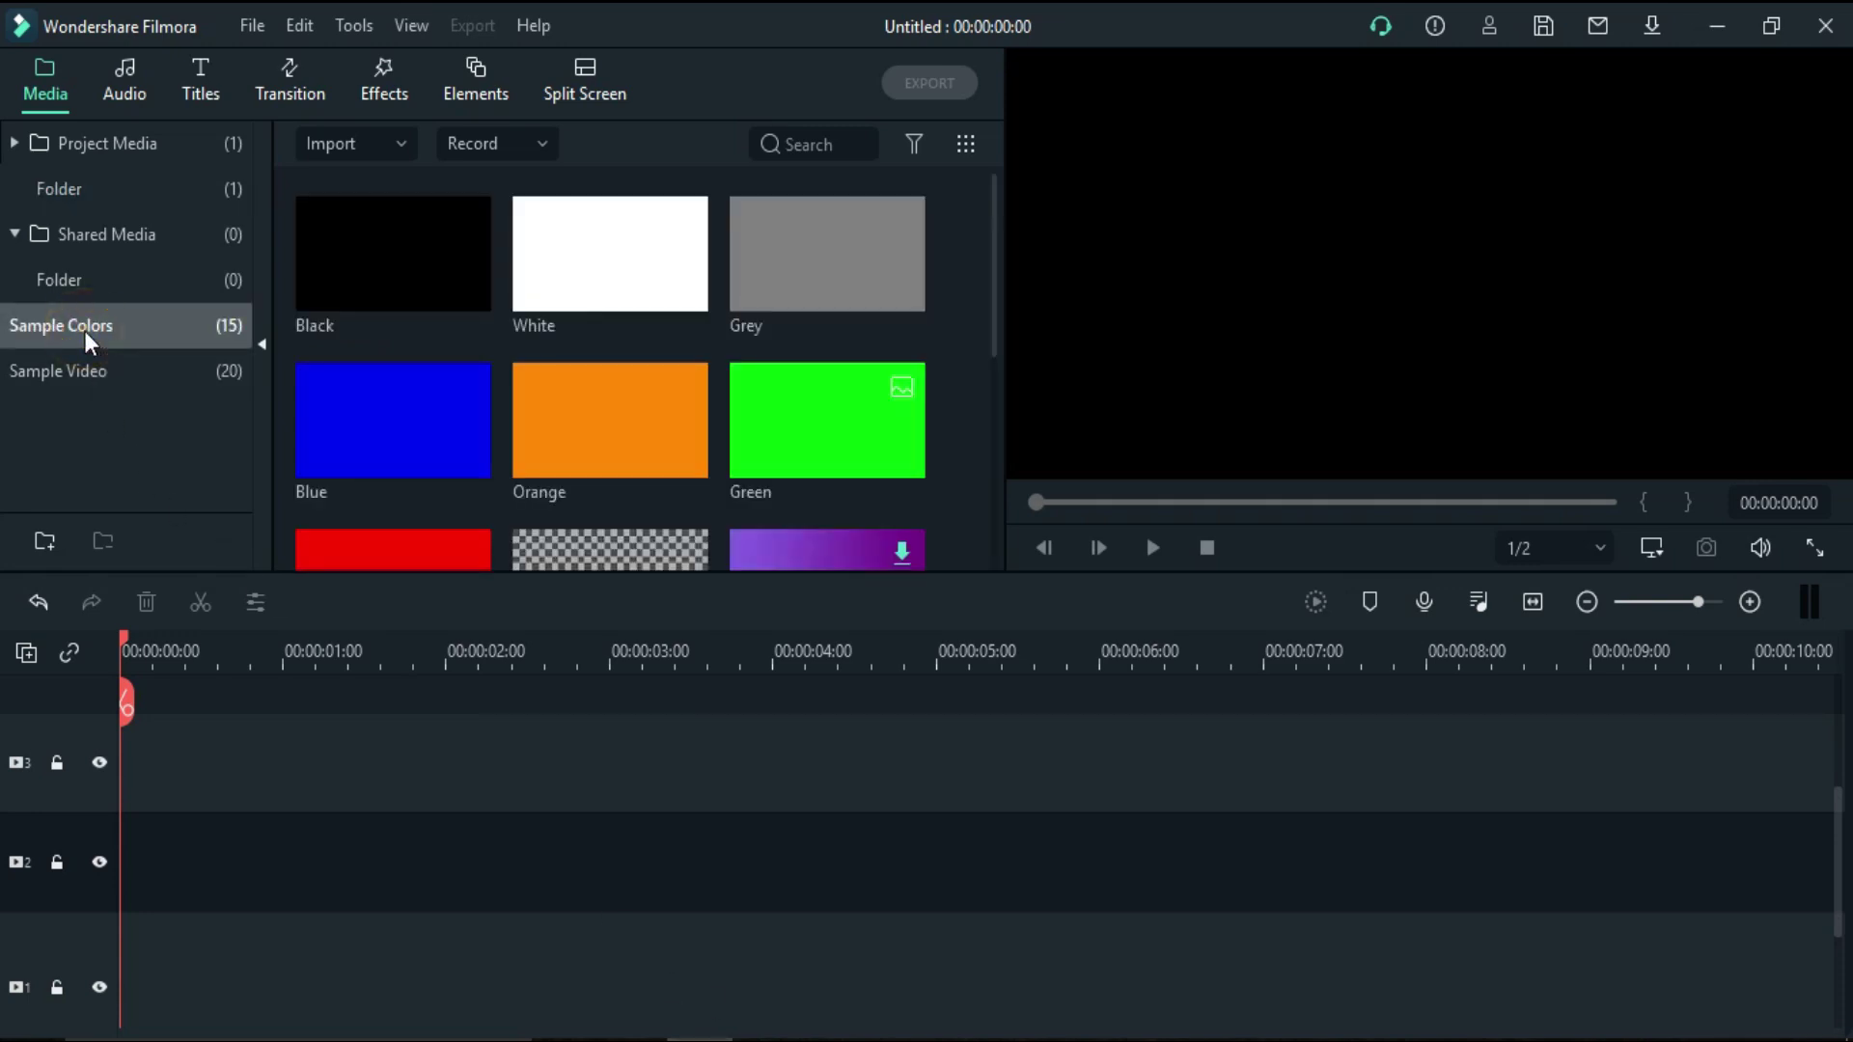
pyautogui.moveTo(772, 425); pyautogui.dragTo(126, 854)
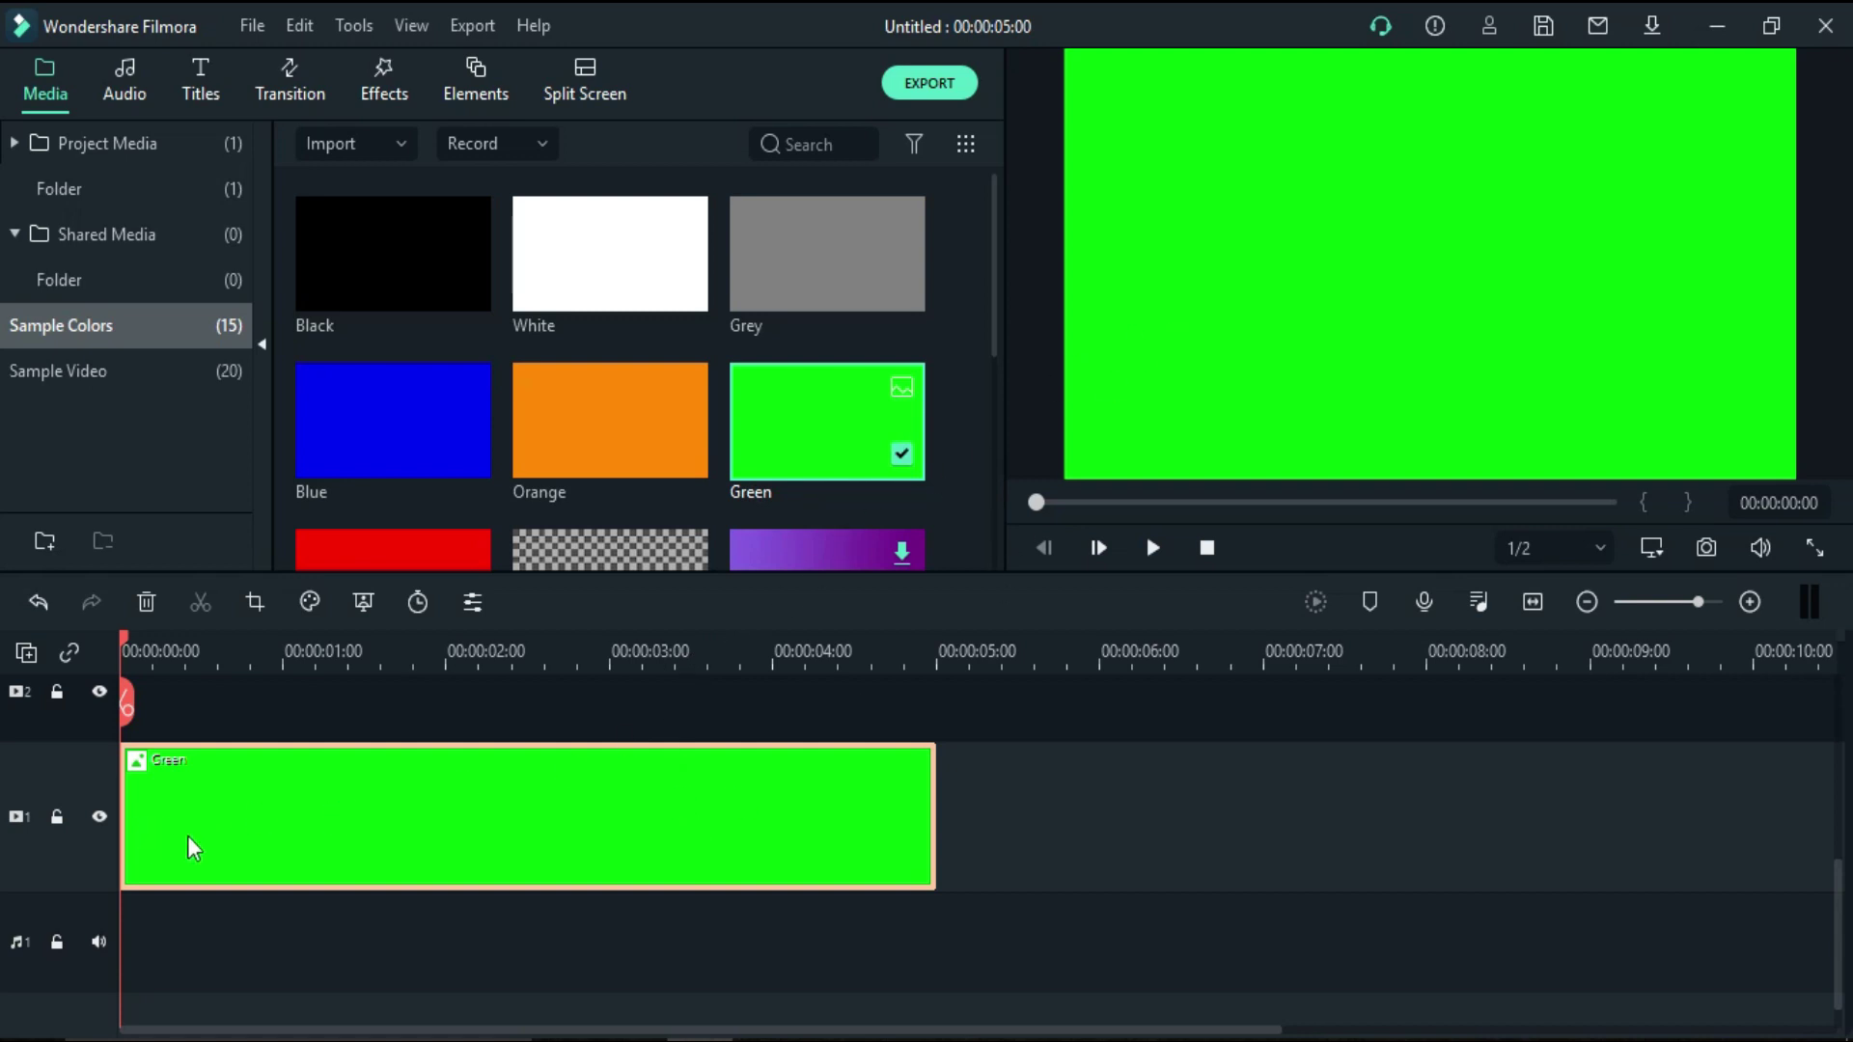
pyautogui.click(475, 82)
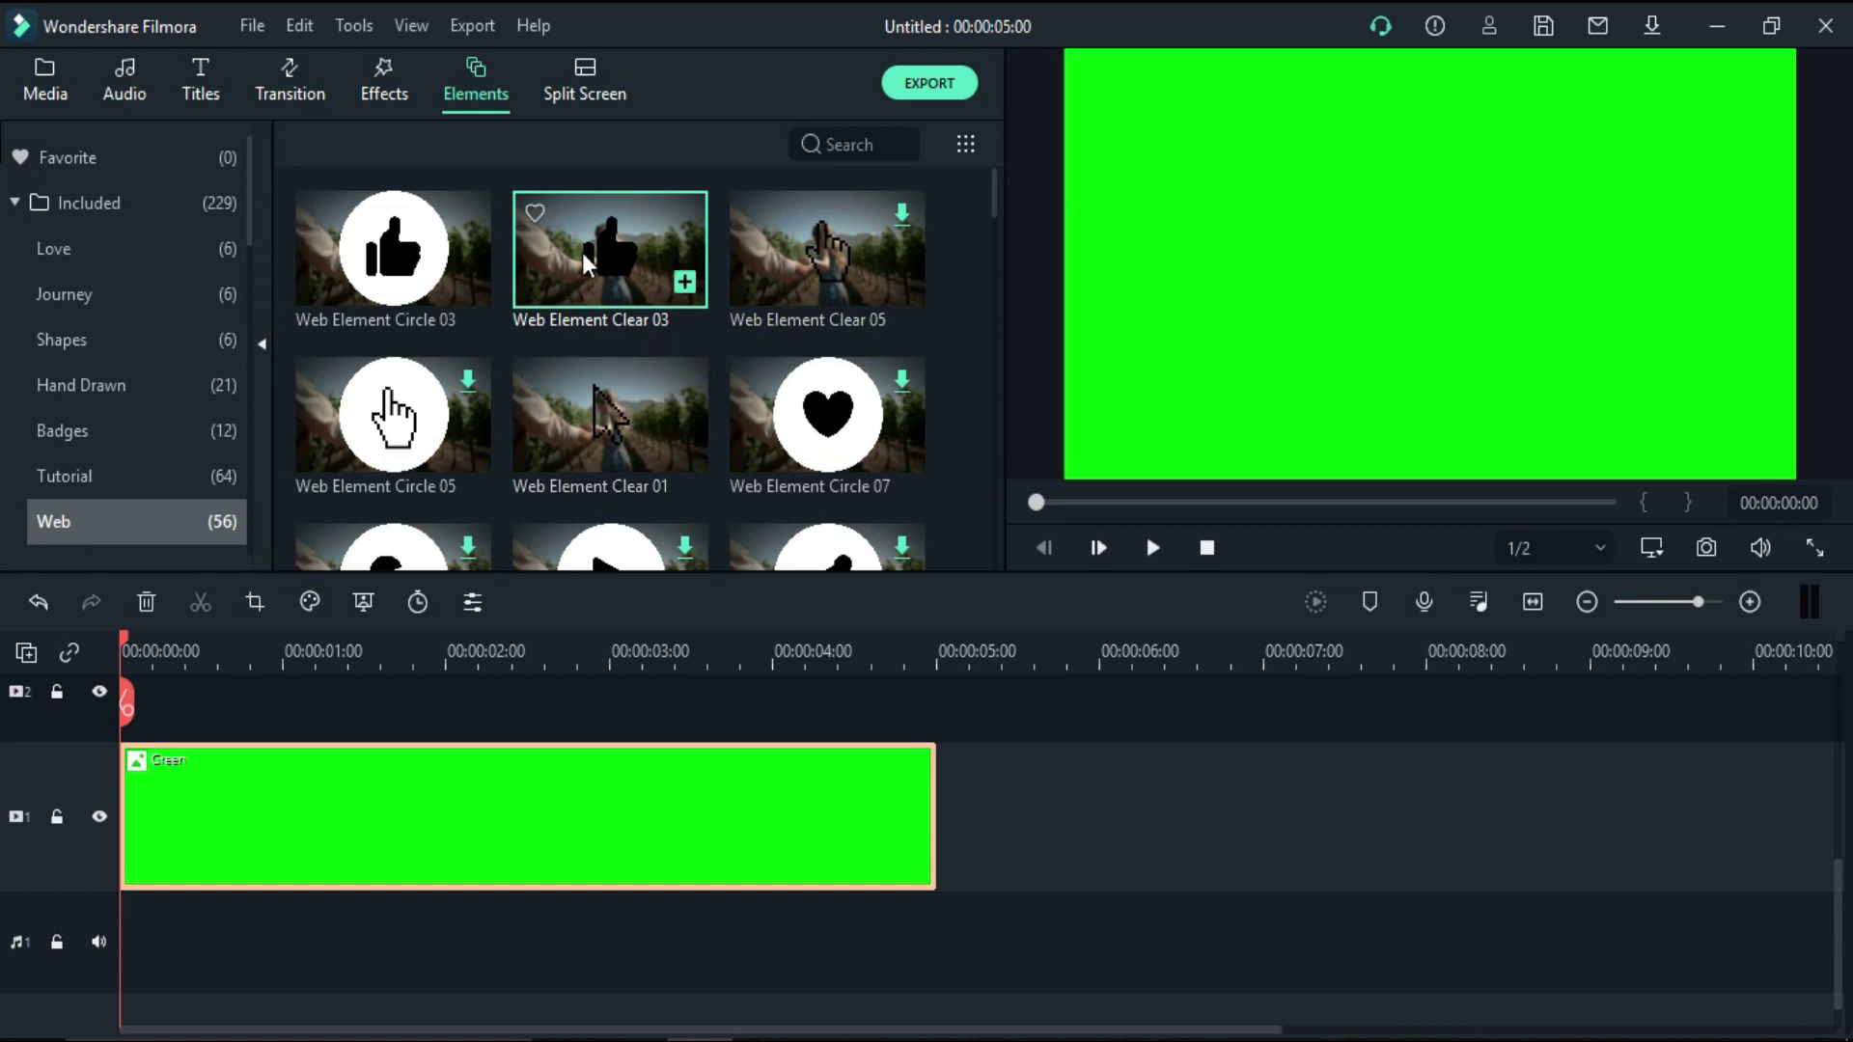
# Overlay Web Element Clear 03 on track 2, shrink it to bottom-left, and add a Default Title above
pyautogui.moveTo(610, 259); pyautogui.dragTo(155, 729)
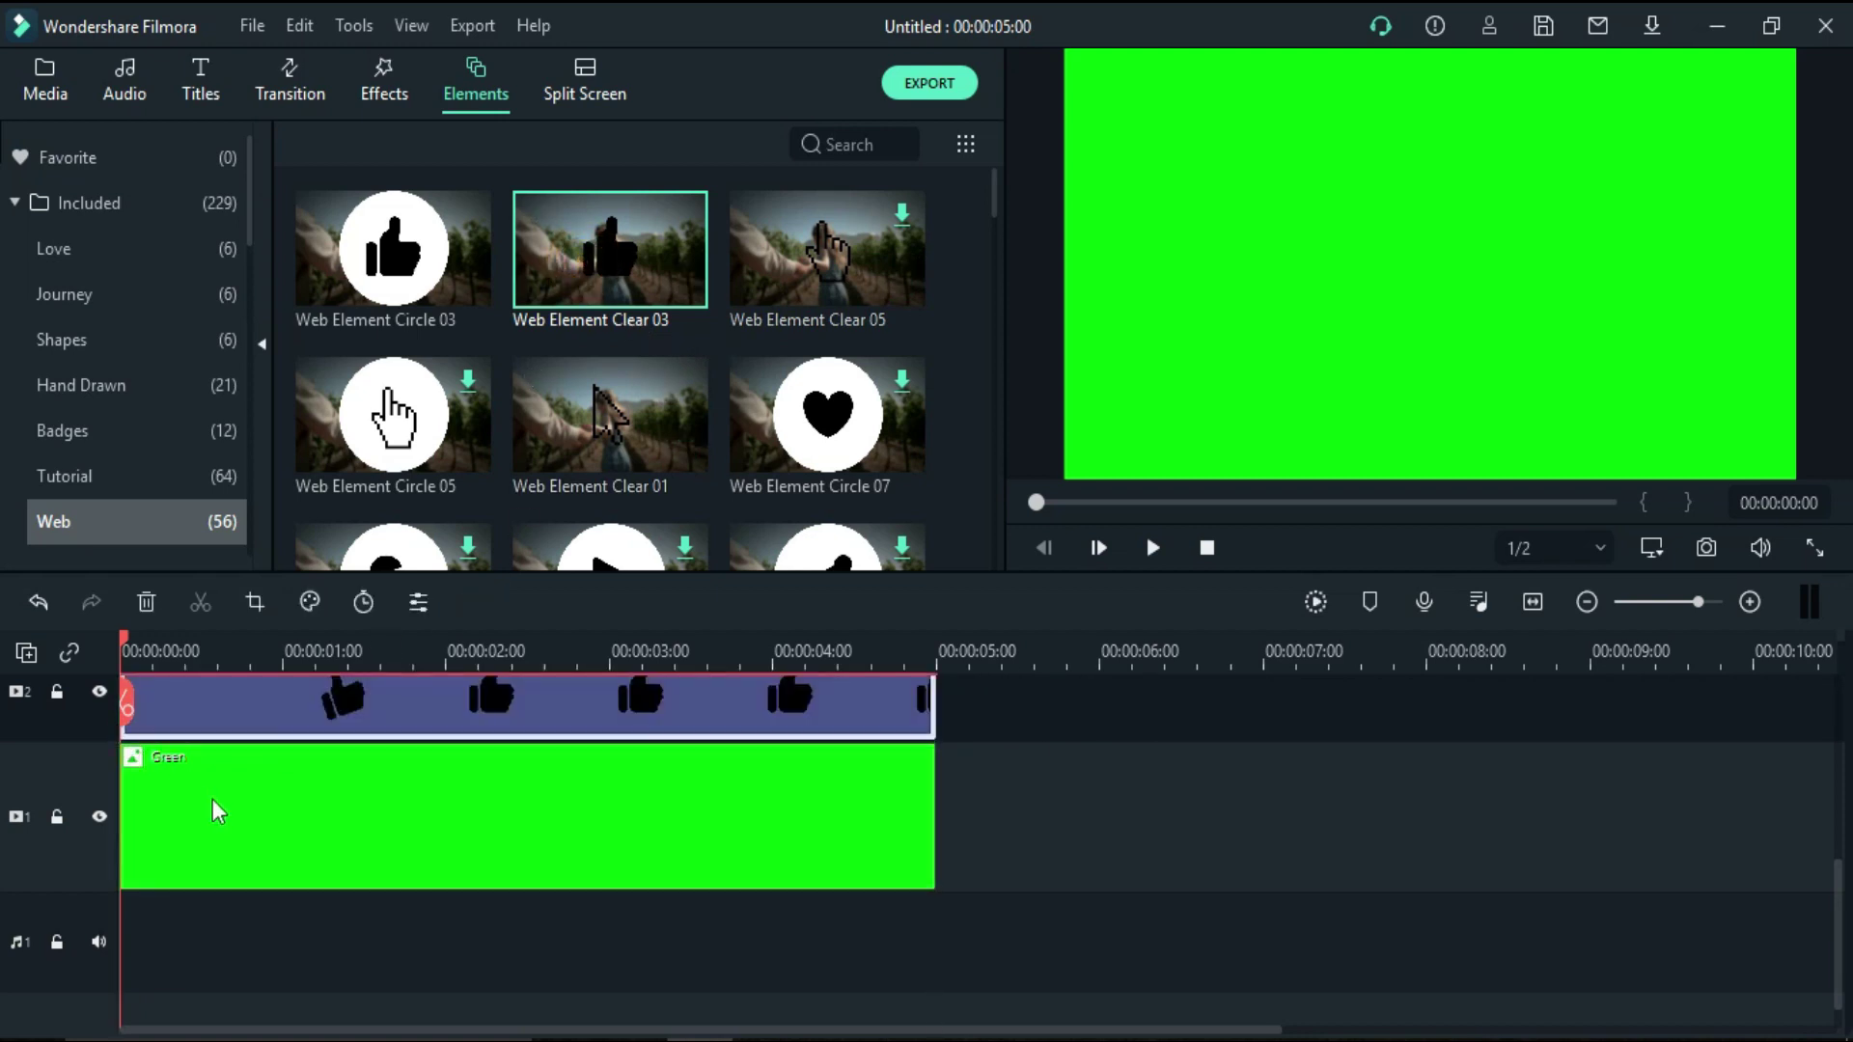
pyautogui.click(1153, 547)
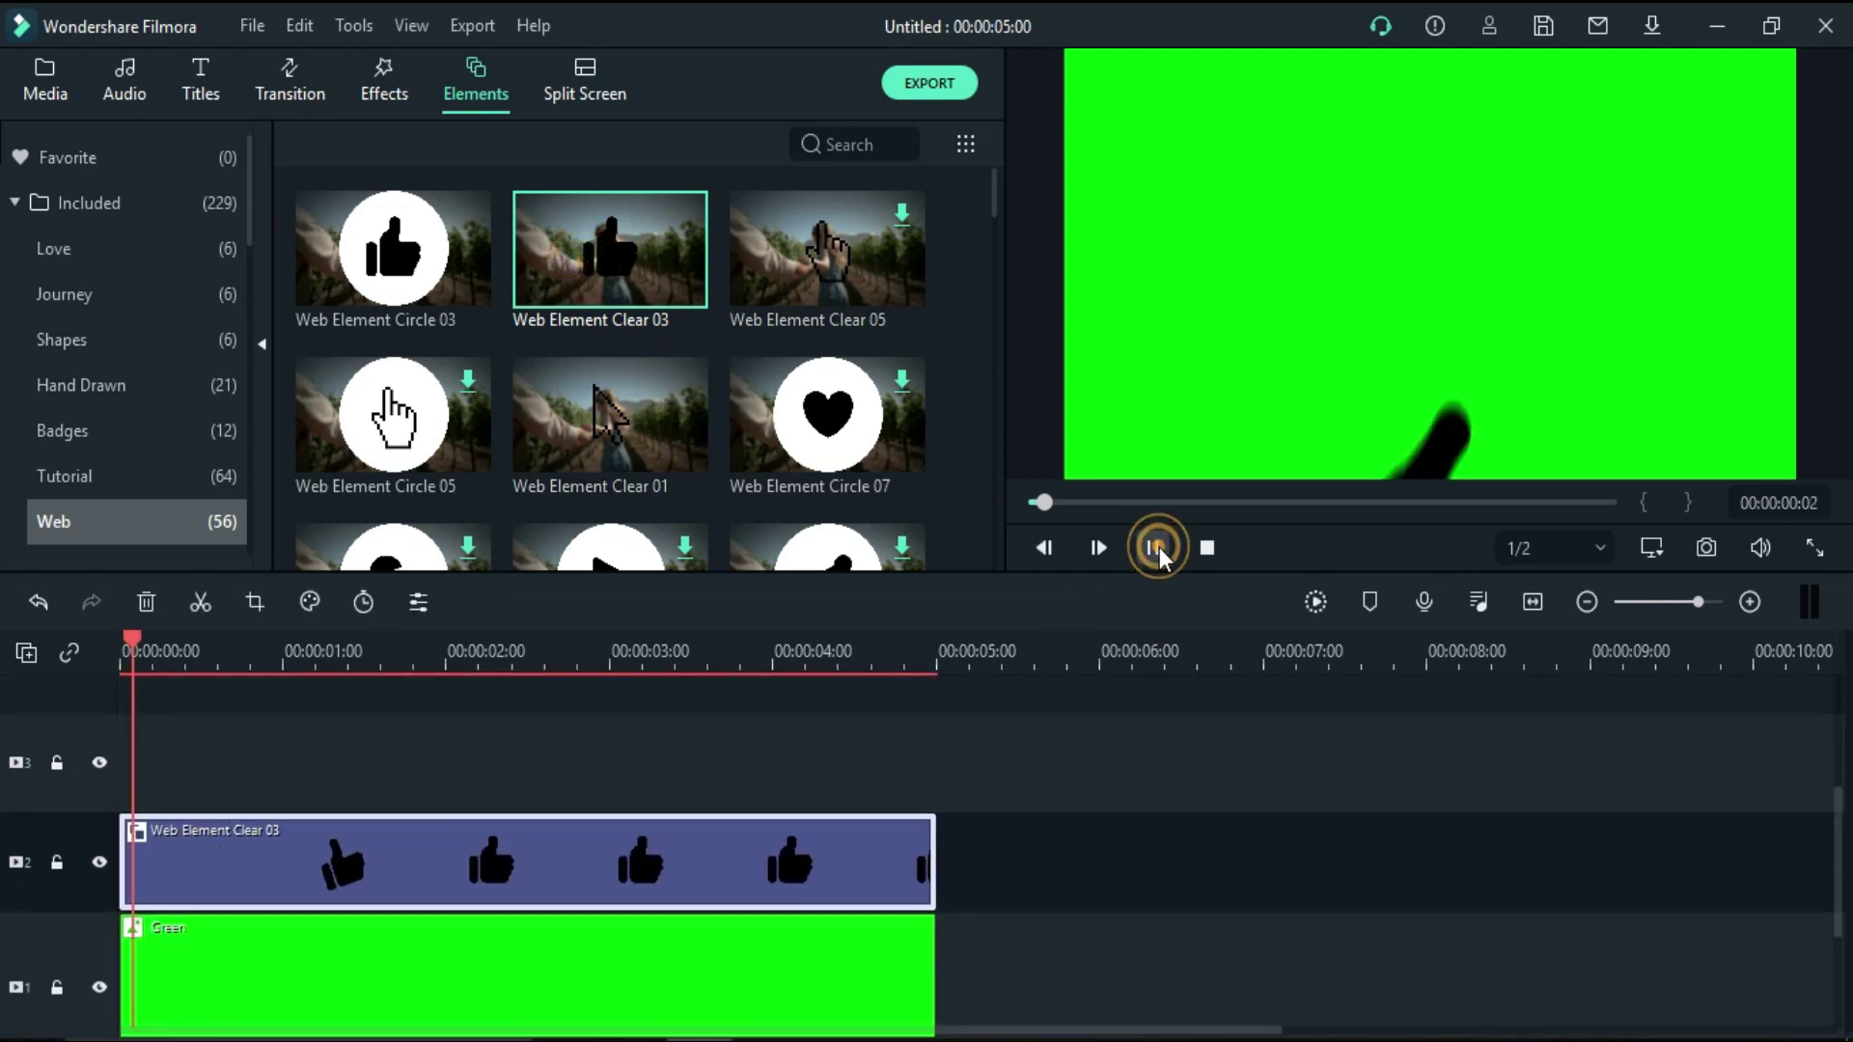
pyautogui.click(1153, 547)
pyautogui.moveTo(1636, 50); pyautogui.dragTo(1224, 372)
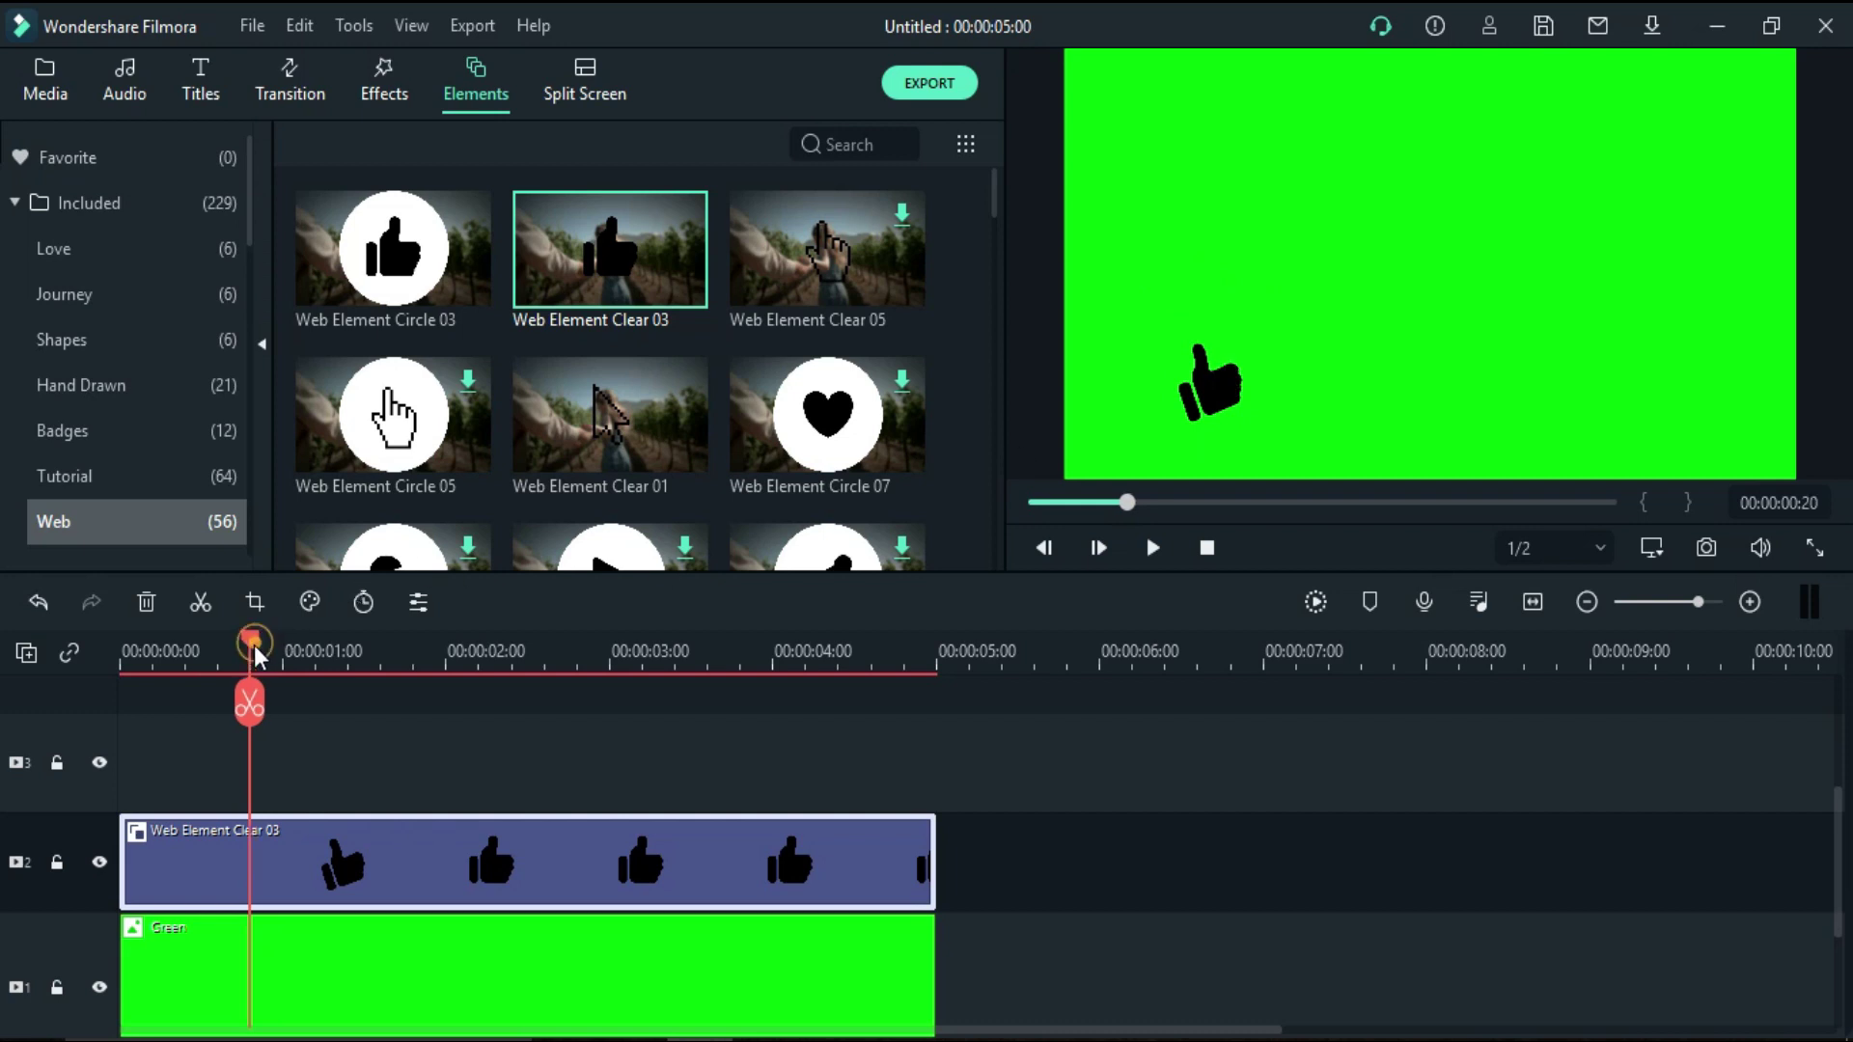
pyautogui.moveTo(248, 647); pyautogui.dragTo(46, 686)
pyautogui.click(1149, 548)
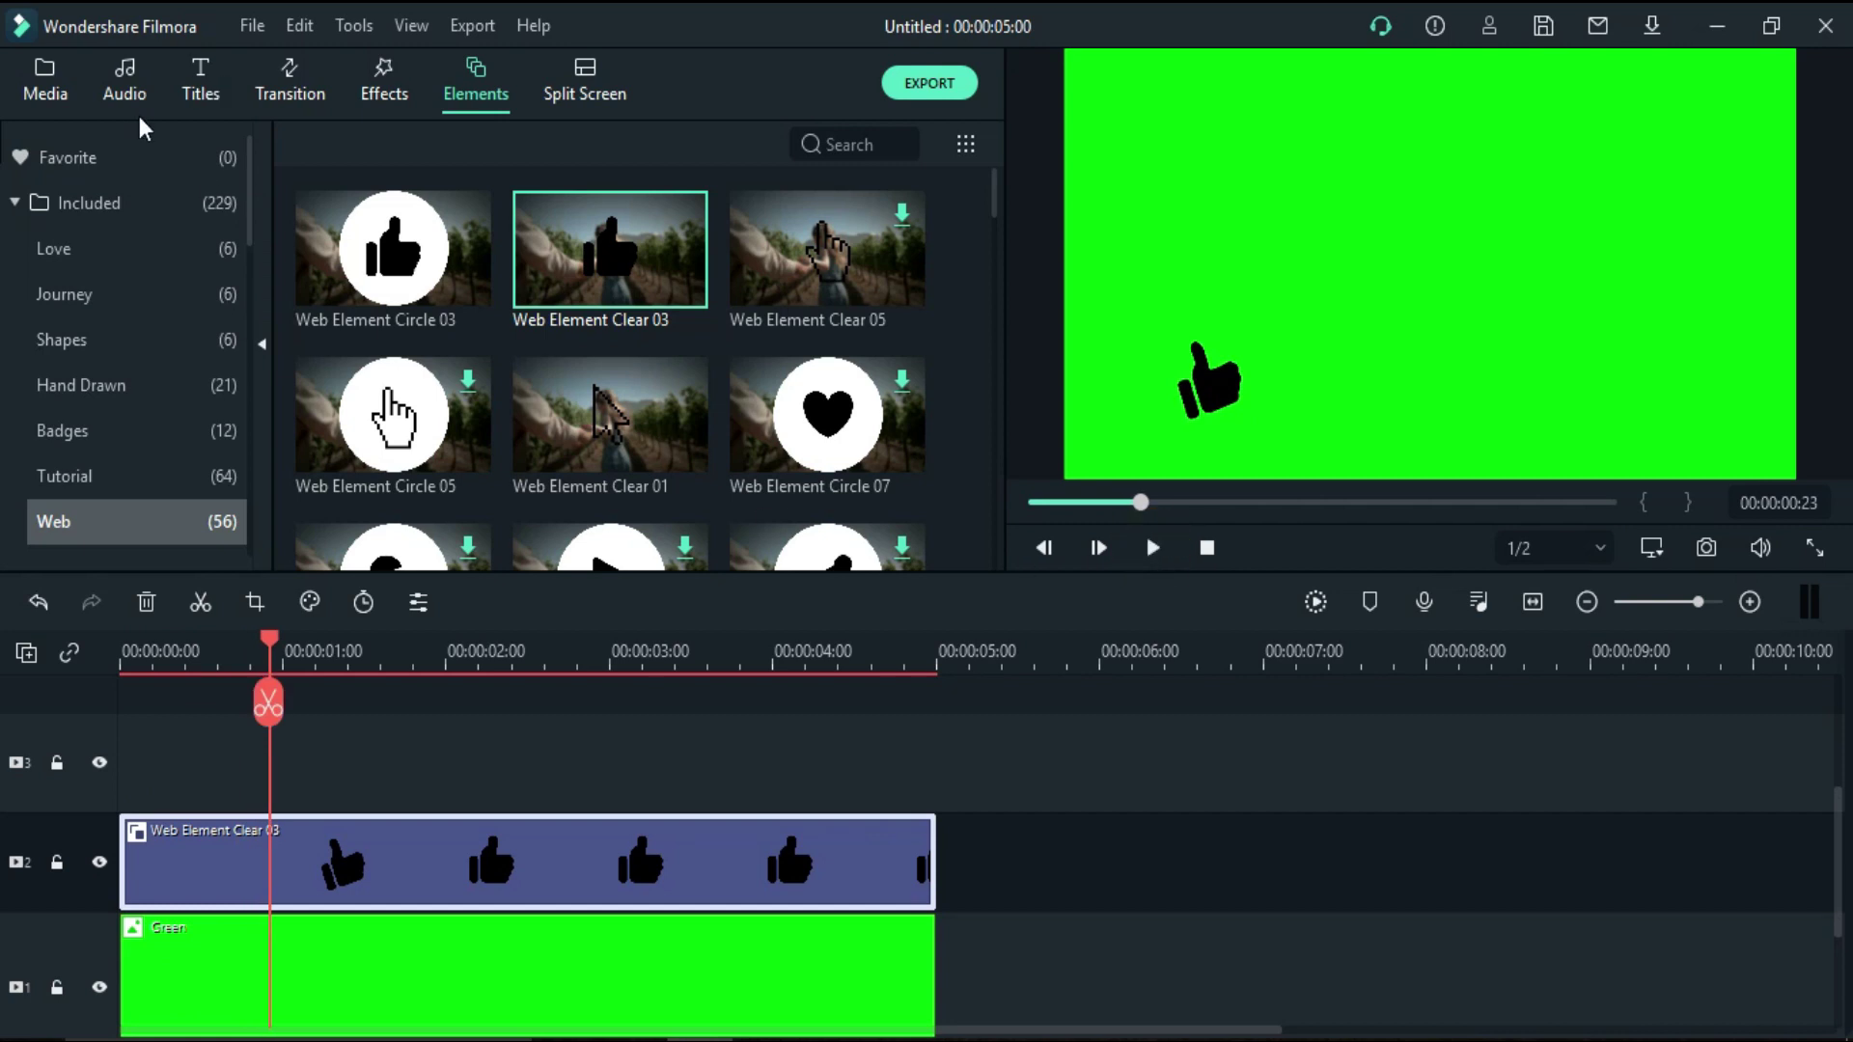
pyautogui.click(200, 81)
pyautogui.moveTo(432, 611); pyautogui.dragTo(271, 800)
# Change the title text to 'Like' and shrink it beside the thumbs-up
pyautogui.click(1380, 283)
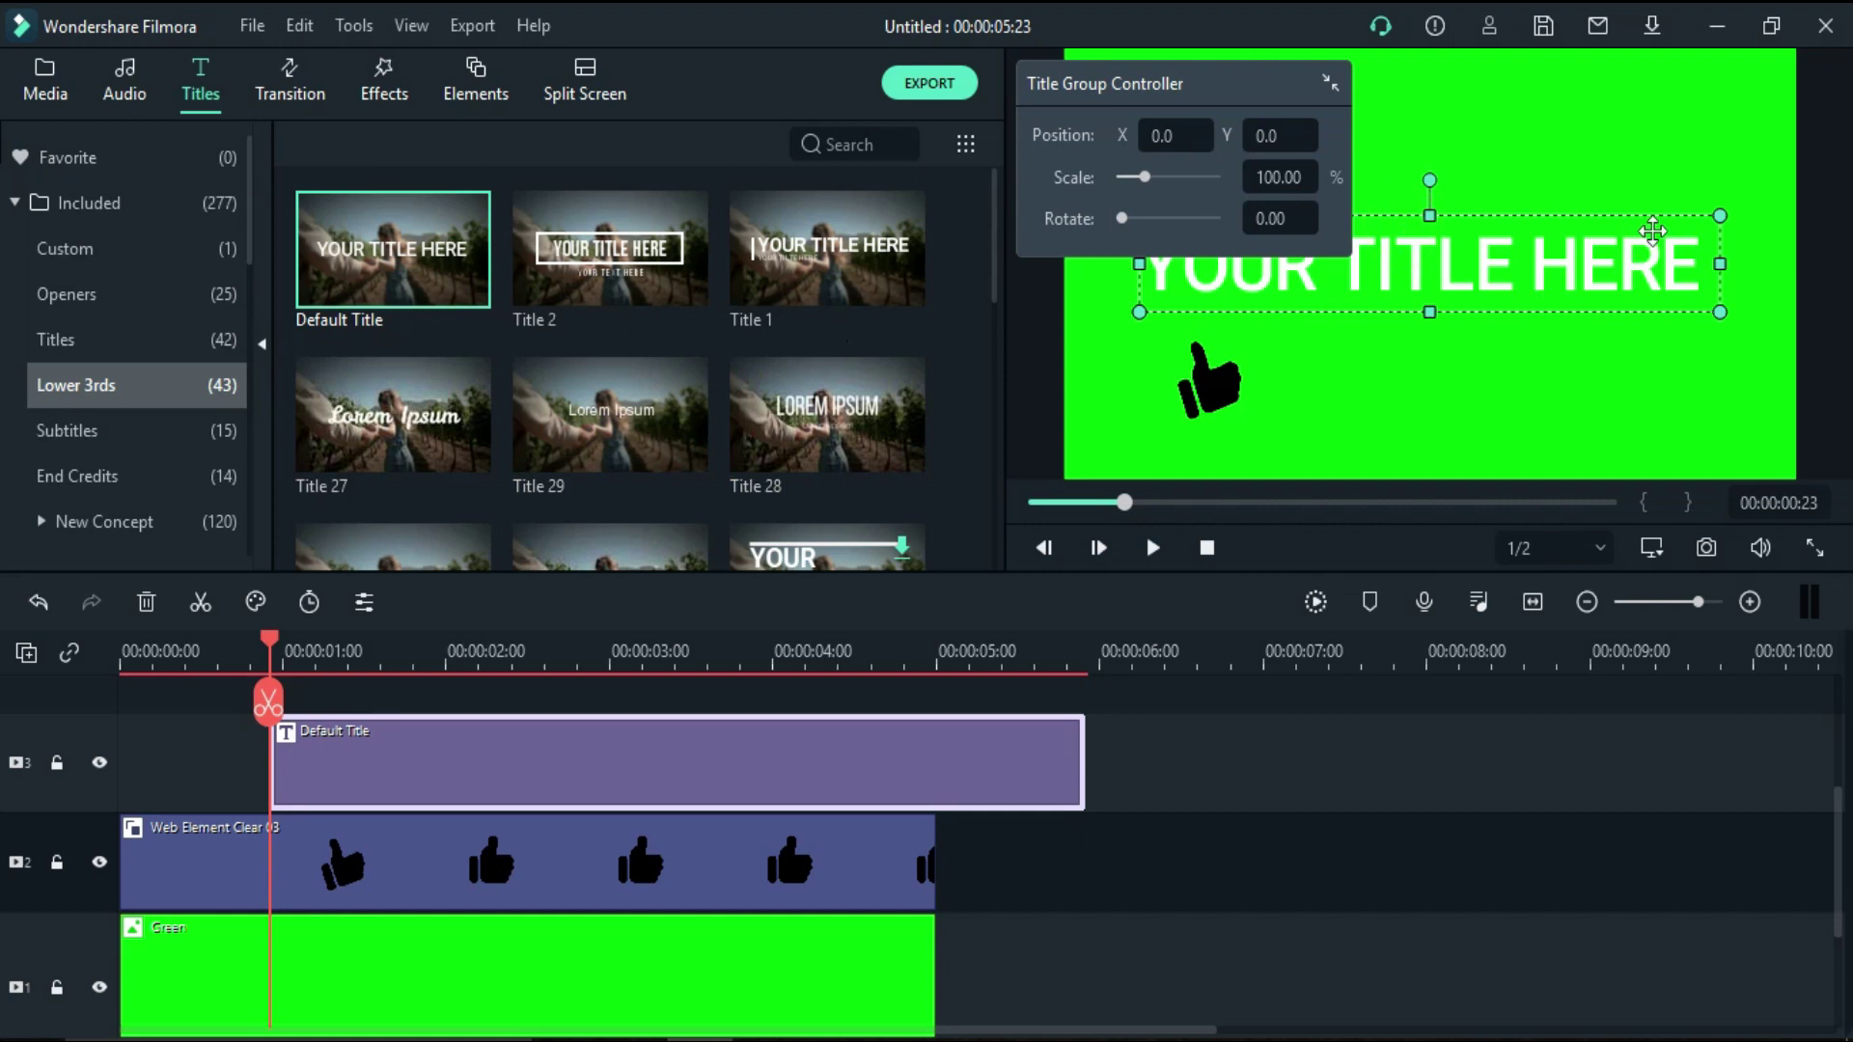
pyautogui.doubleClick(1568, 266)
pyautogui.moveTo(724, 293); pyautogui.dragTo(480, 287)
pyautogui.write('Like')
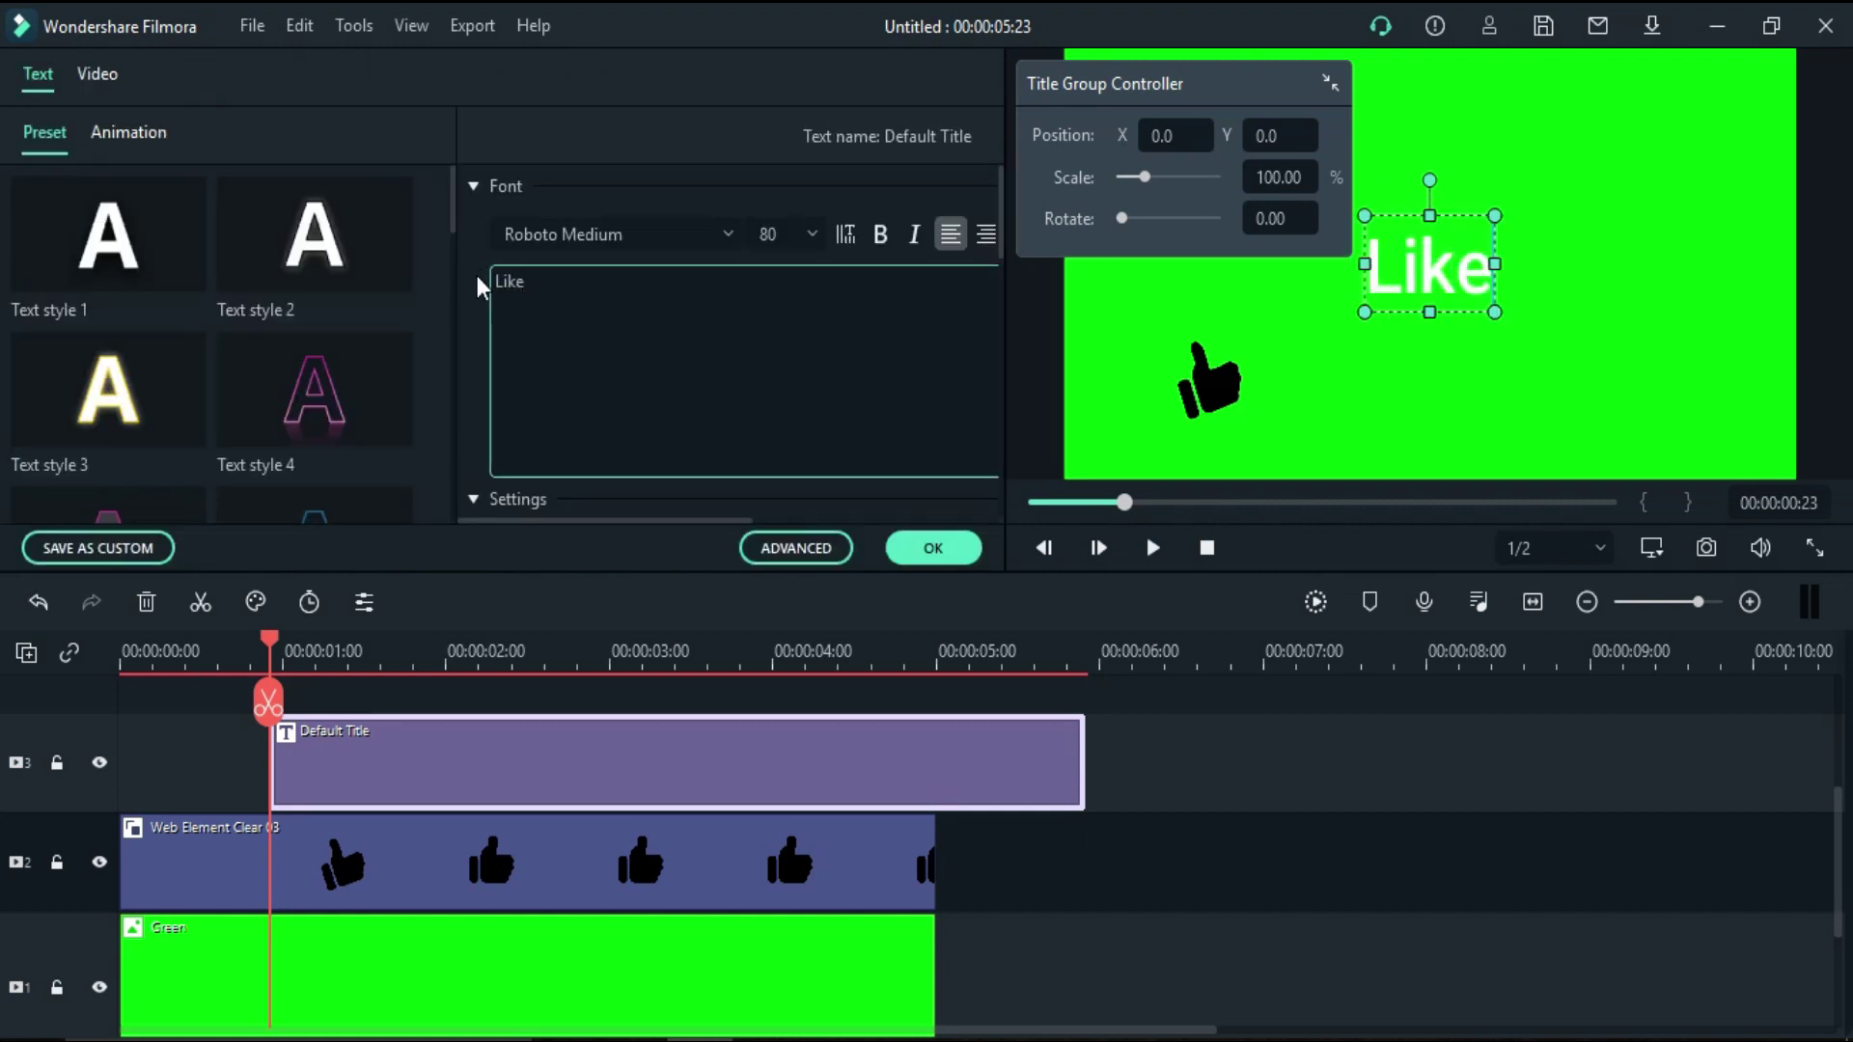
pyautogui.moveTo(1495, 314); pyautogui.dragTo(1320, 391)
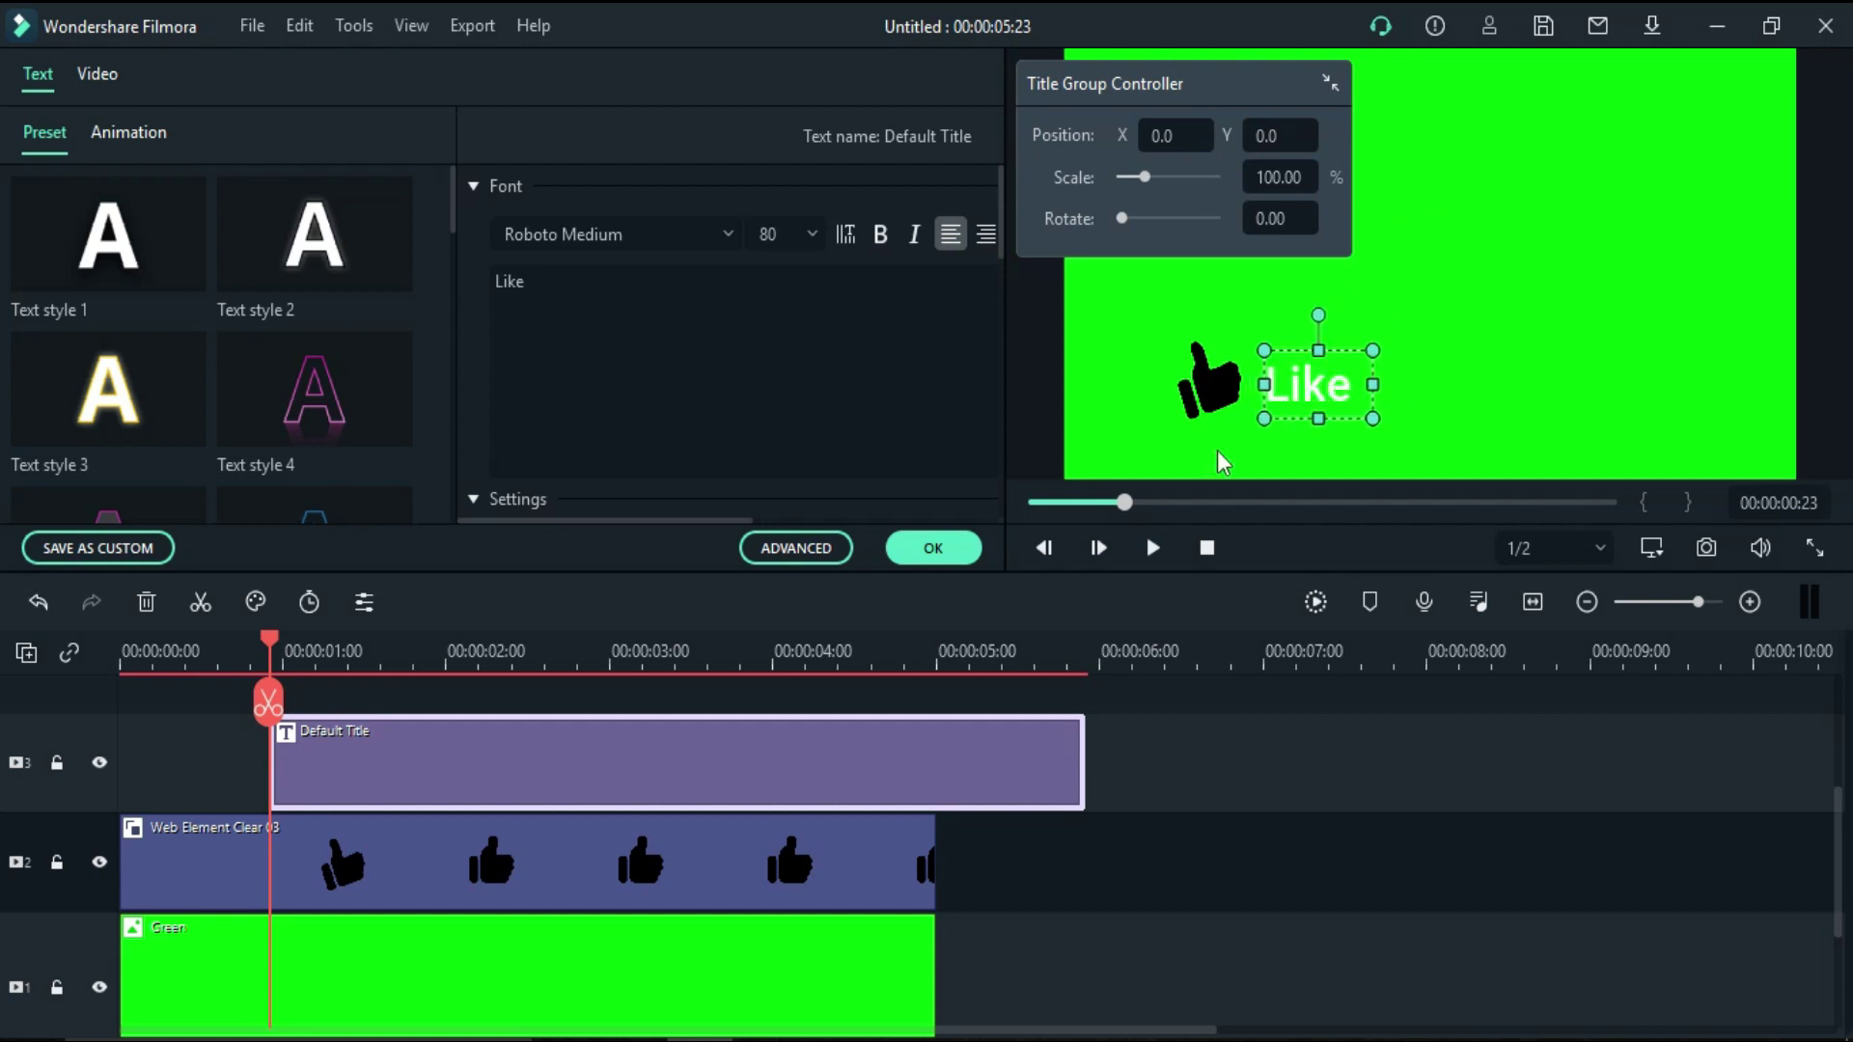
# Give the Like title the Up Insert entrance animation and confirm
pyautogui.click(799, 547)
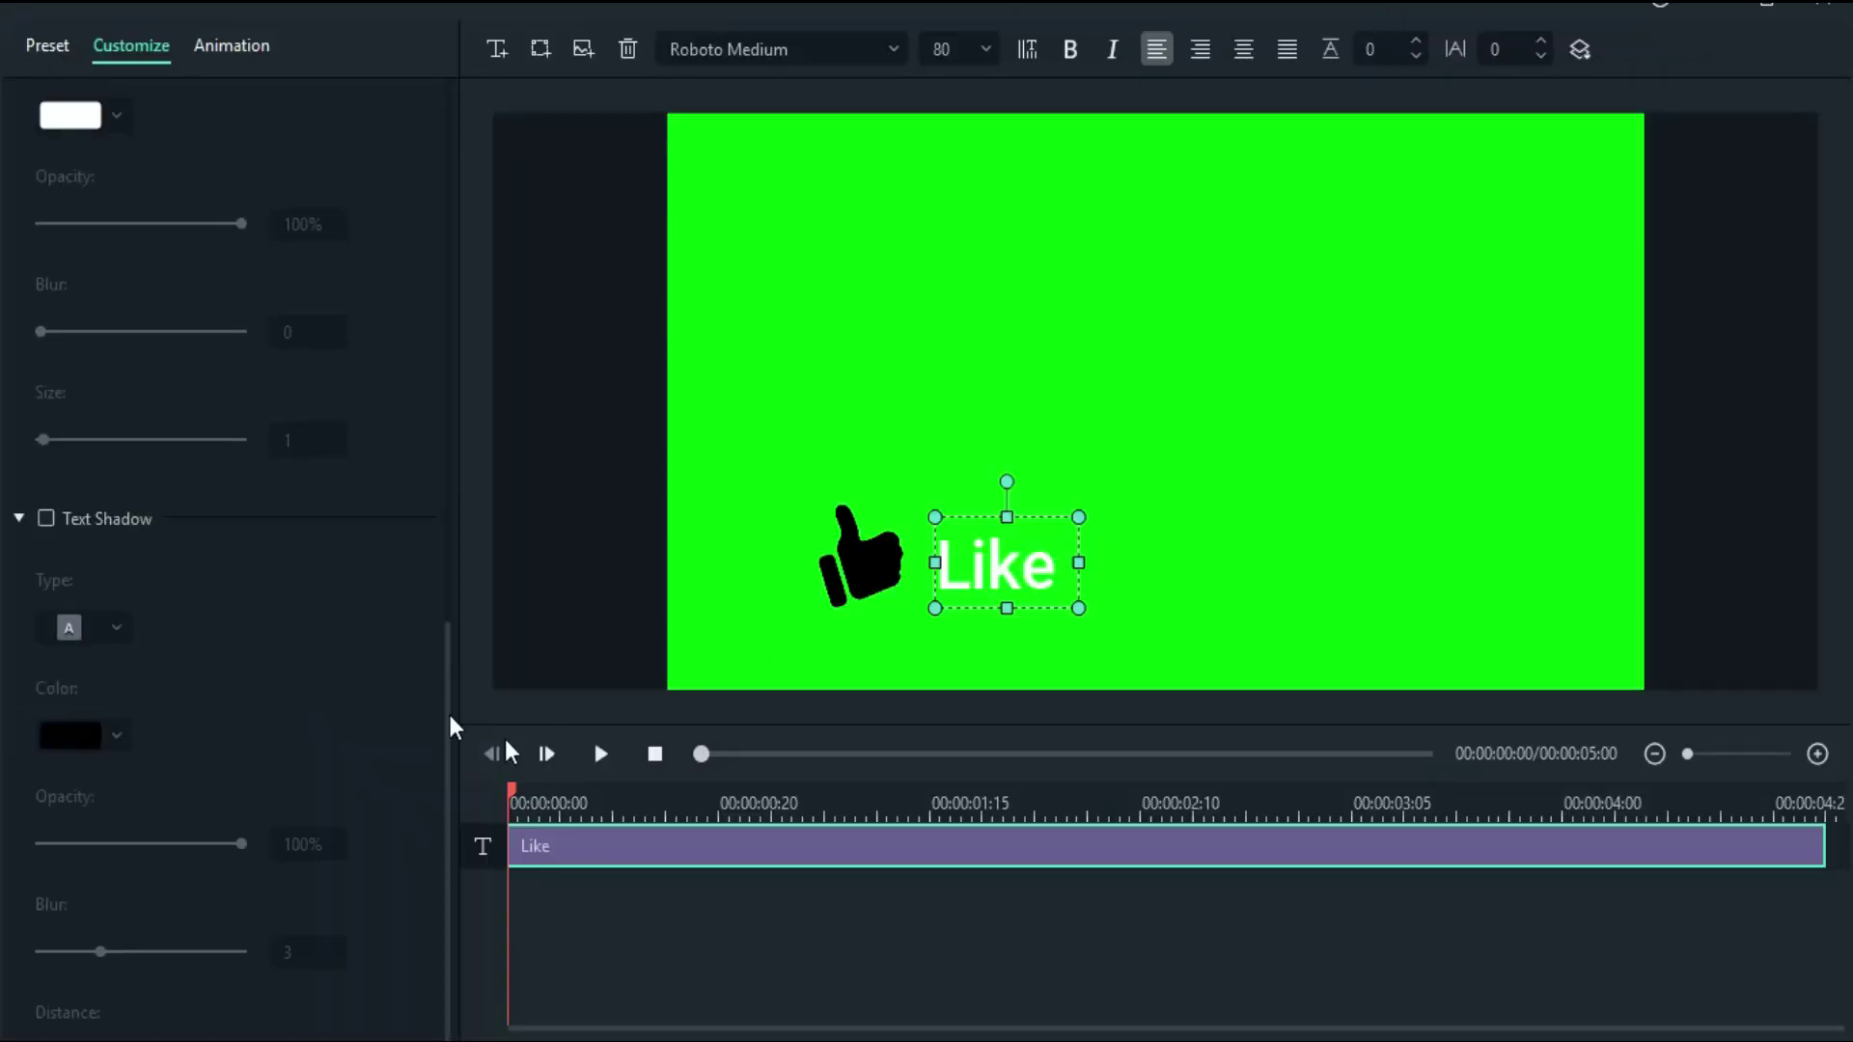
pyautogui.click(230, 48)
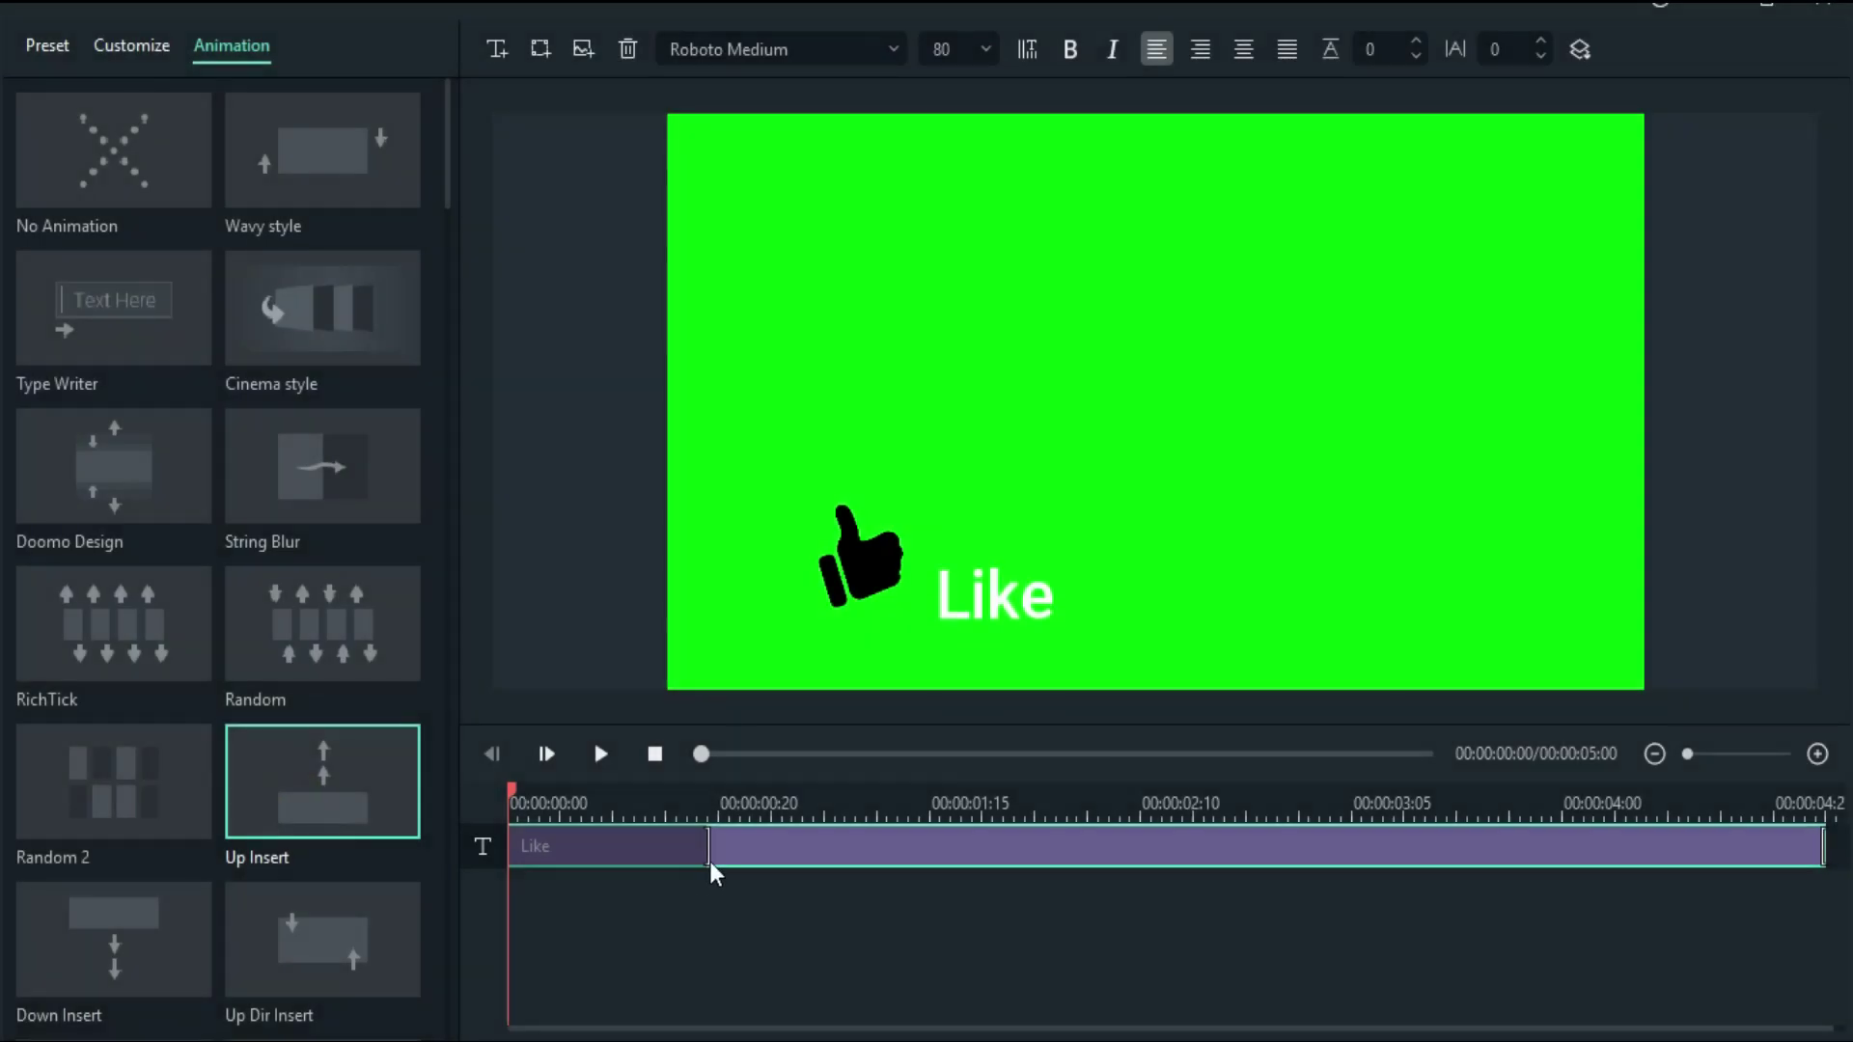
pyautogui.click(380, 836)
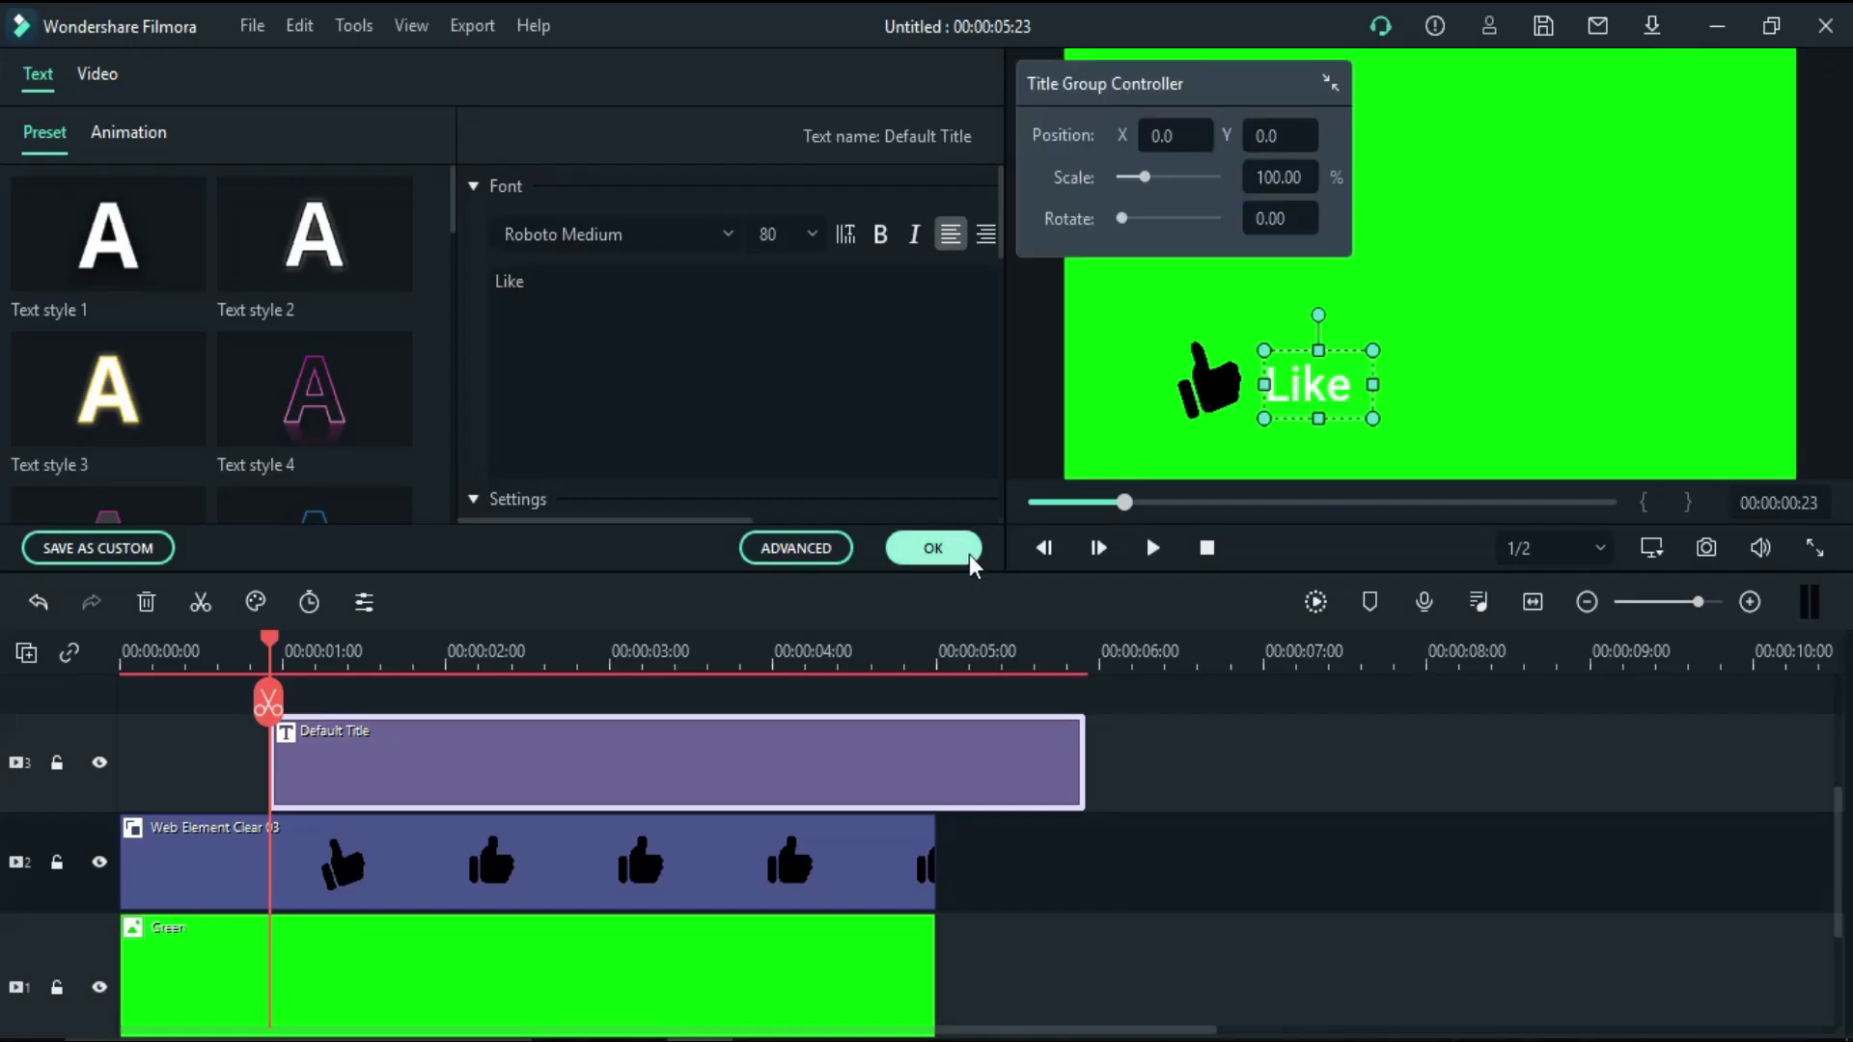
pyautogui.click(956, 550)
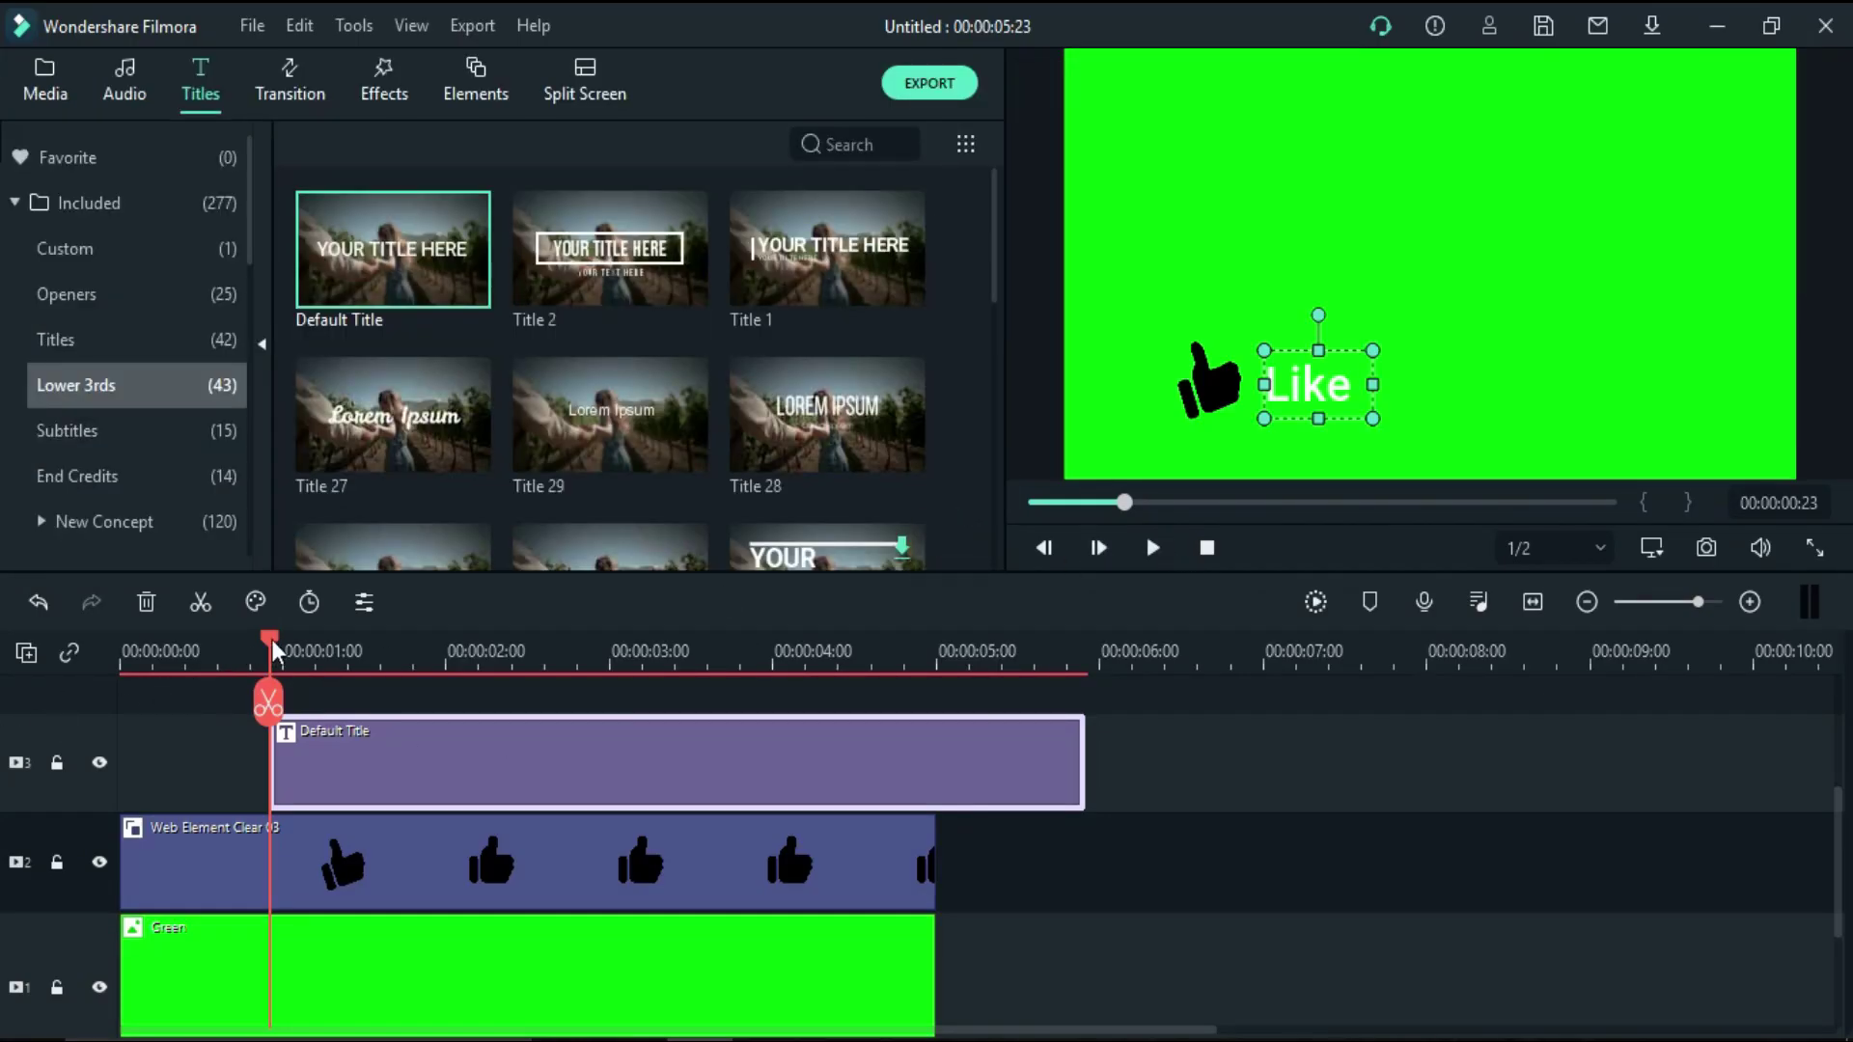
# Preview the Like animation, then add a second Default Title on a higher track
pyautogui.click(1202, 547)
pyautogui.click(1152, 548)
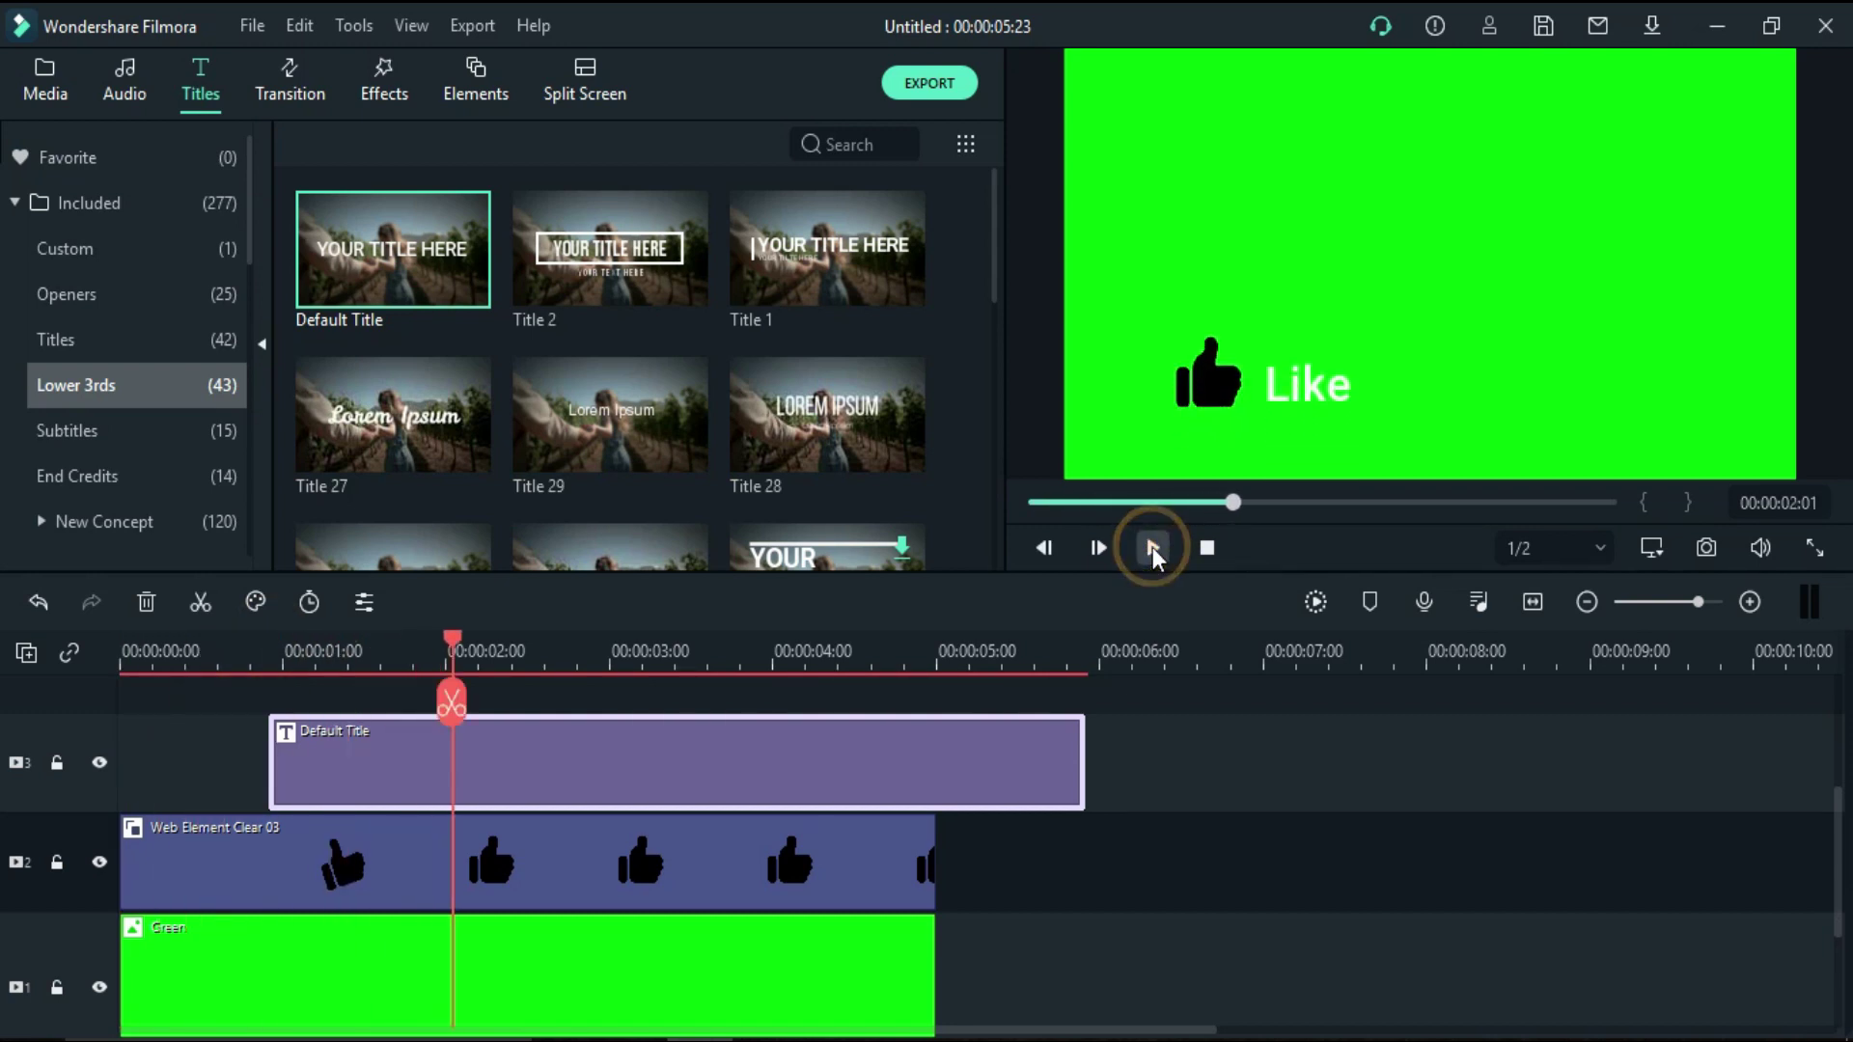
pyautogui.click(1151, 549)
pyautogui.scroll(3, 779, 768)
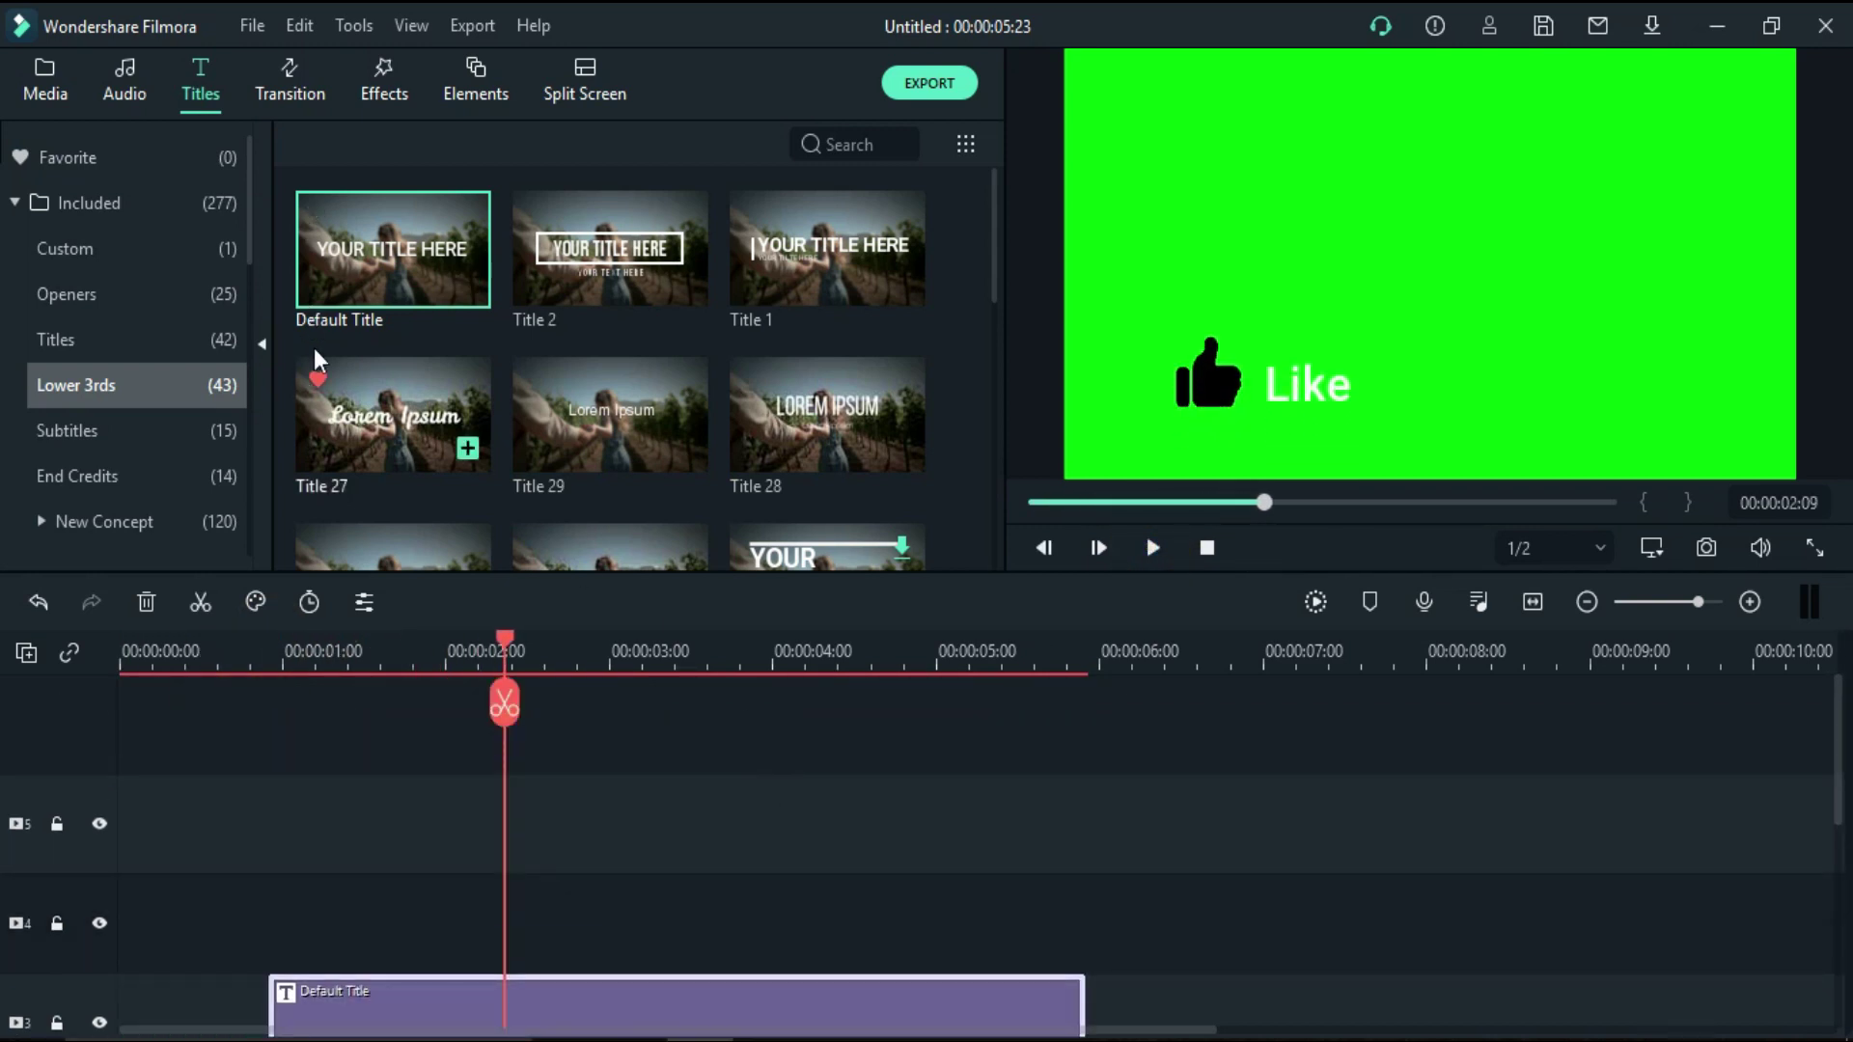
pyautogui.moveTo(328, 270); pyautogui.dragTo(526, 928)
pyautogui.doubleClick(579, 917)
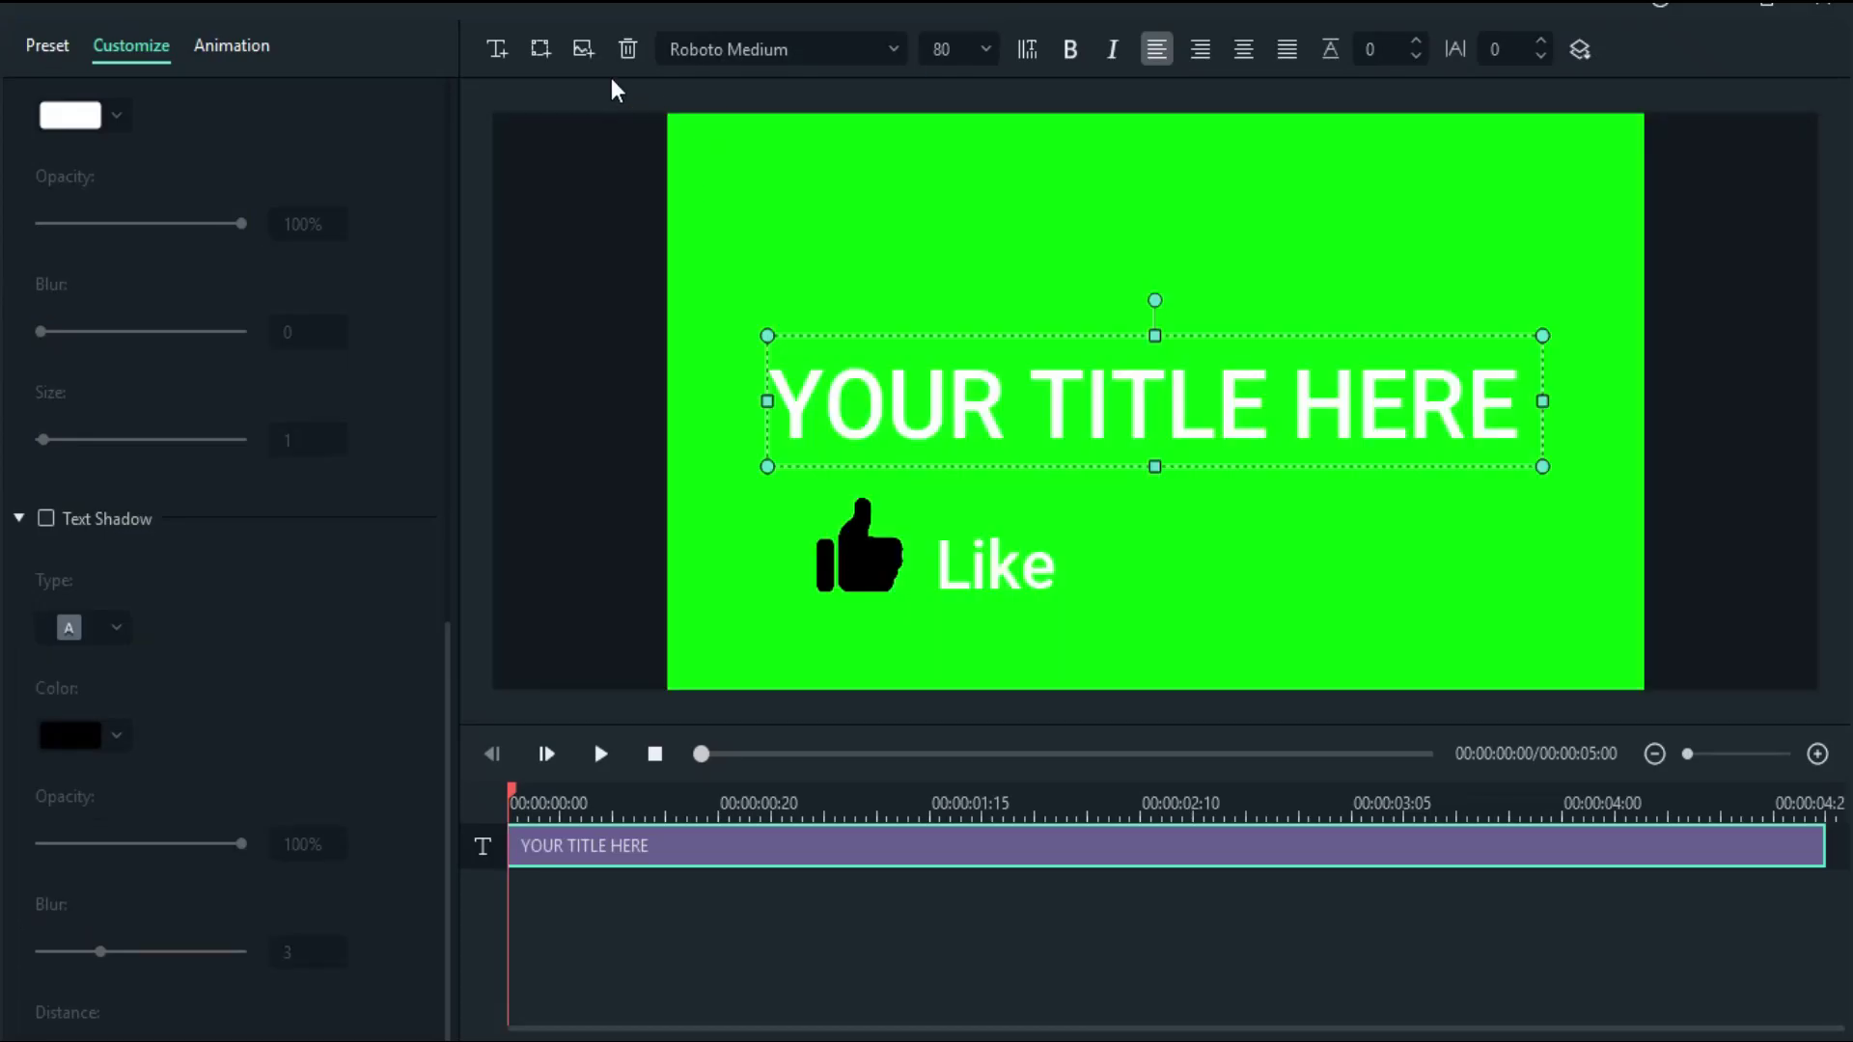
# Replace the placeholder with a filled rectangular text box reading 'SUBSCRIBE'
pyautogui.click(628, 49)
pyautogui.click(584, 56)
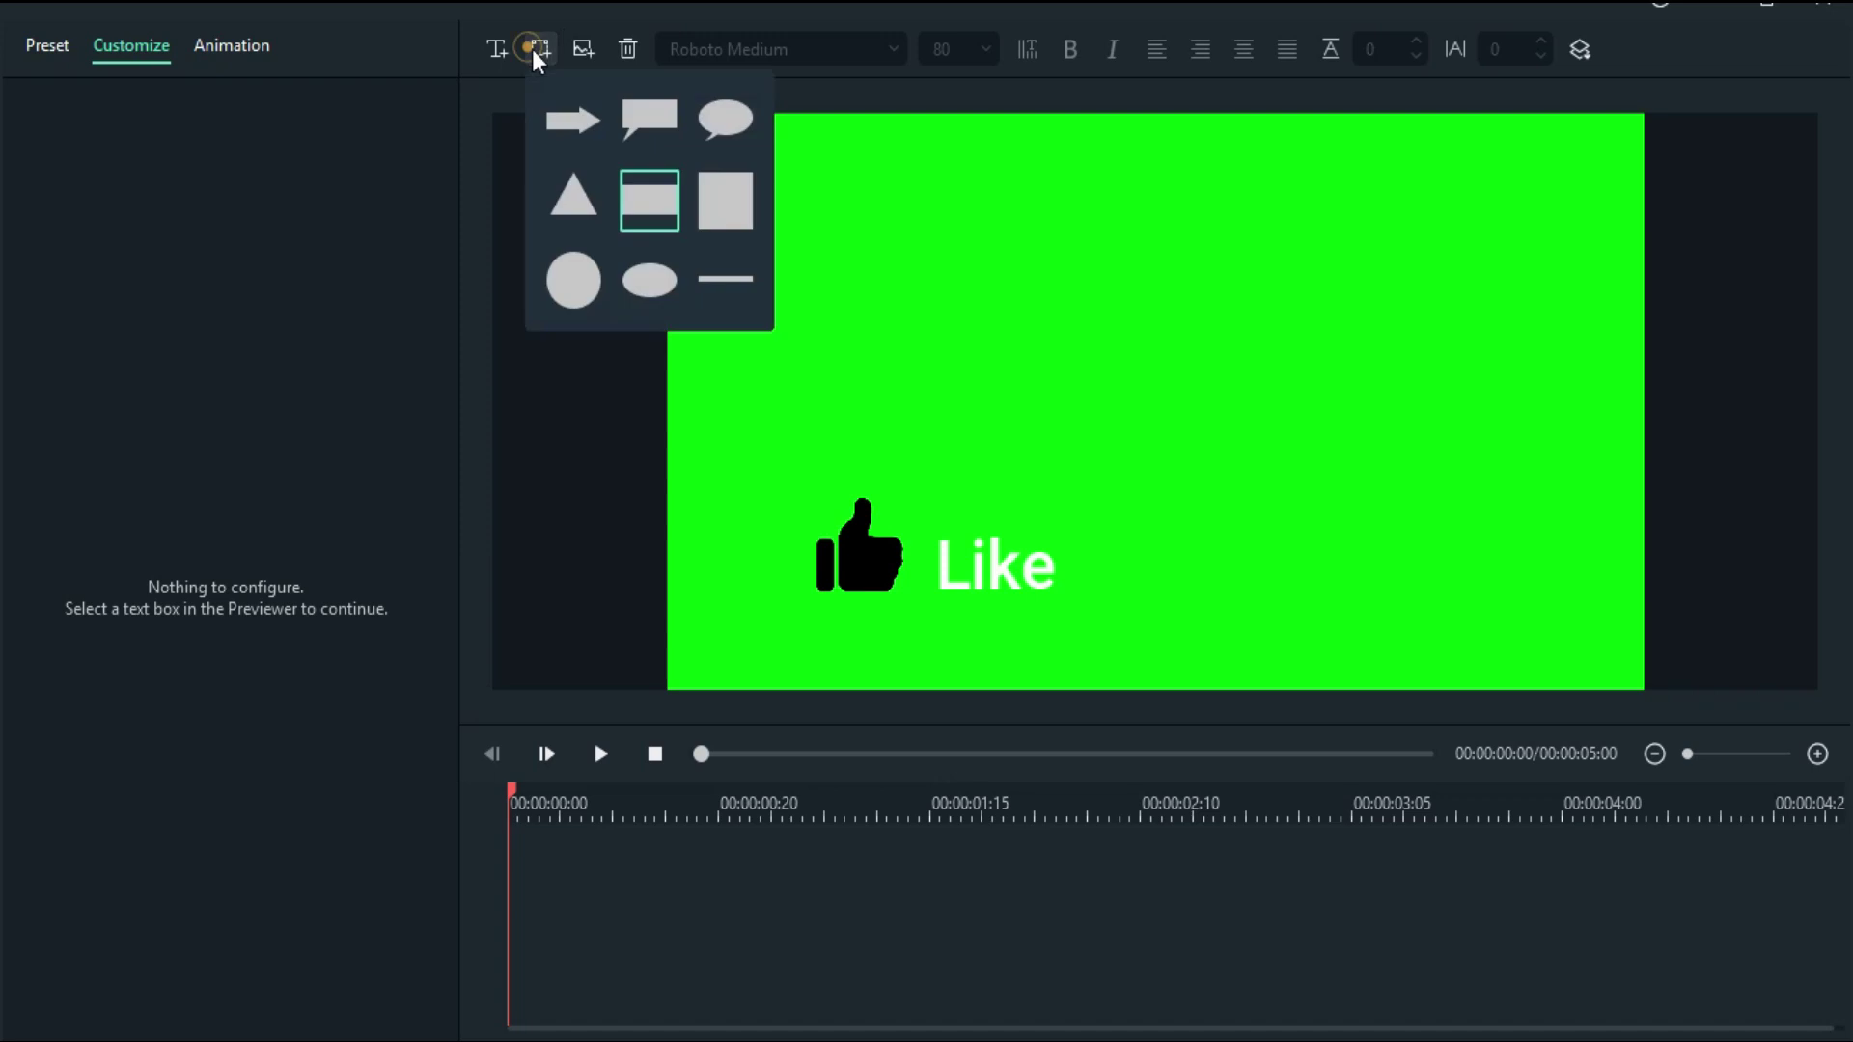
pyautogui.click(645, 194)
pyautogui.tripleClick(178, 177)
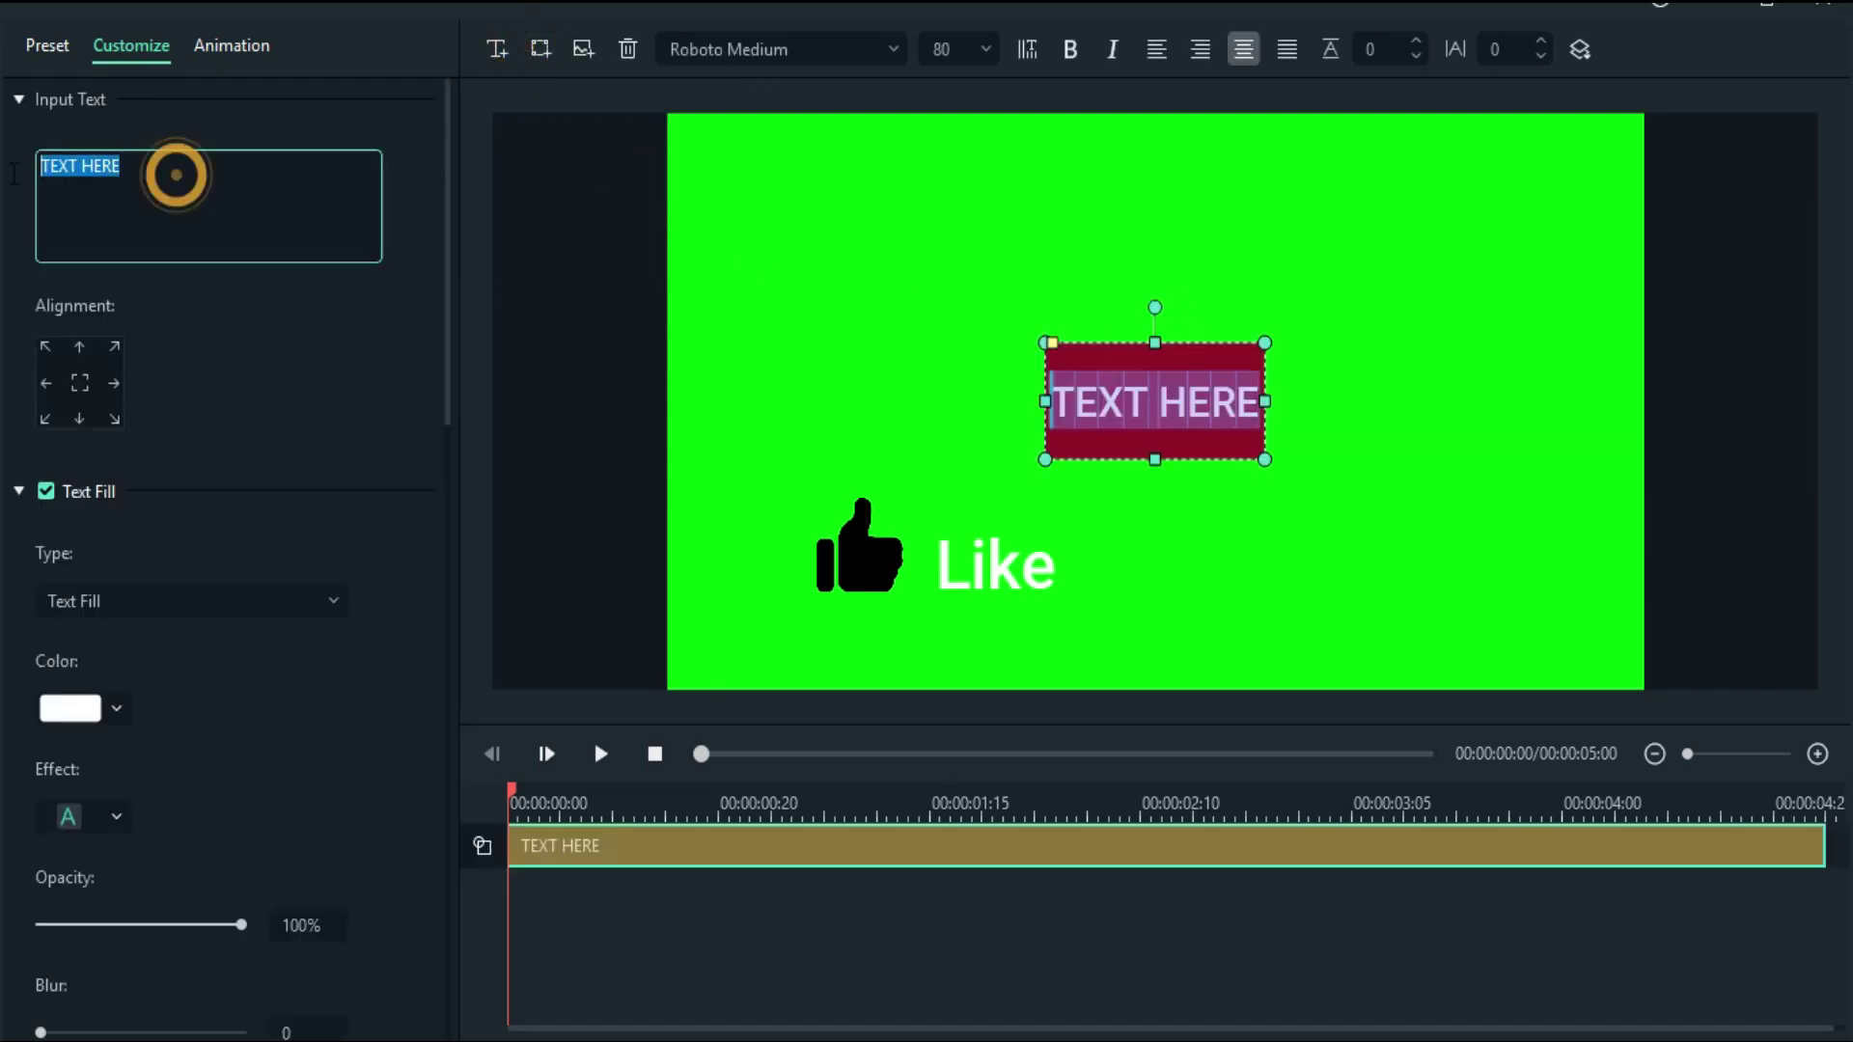
pyautogui.write('SUBSCRIBE')
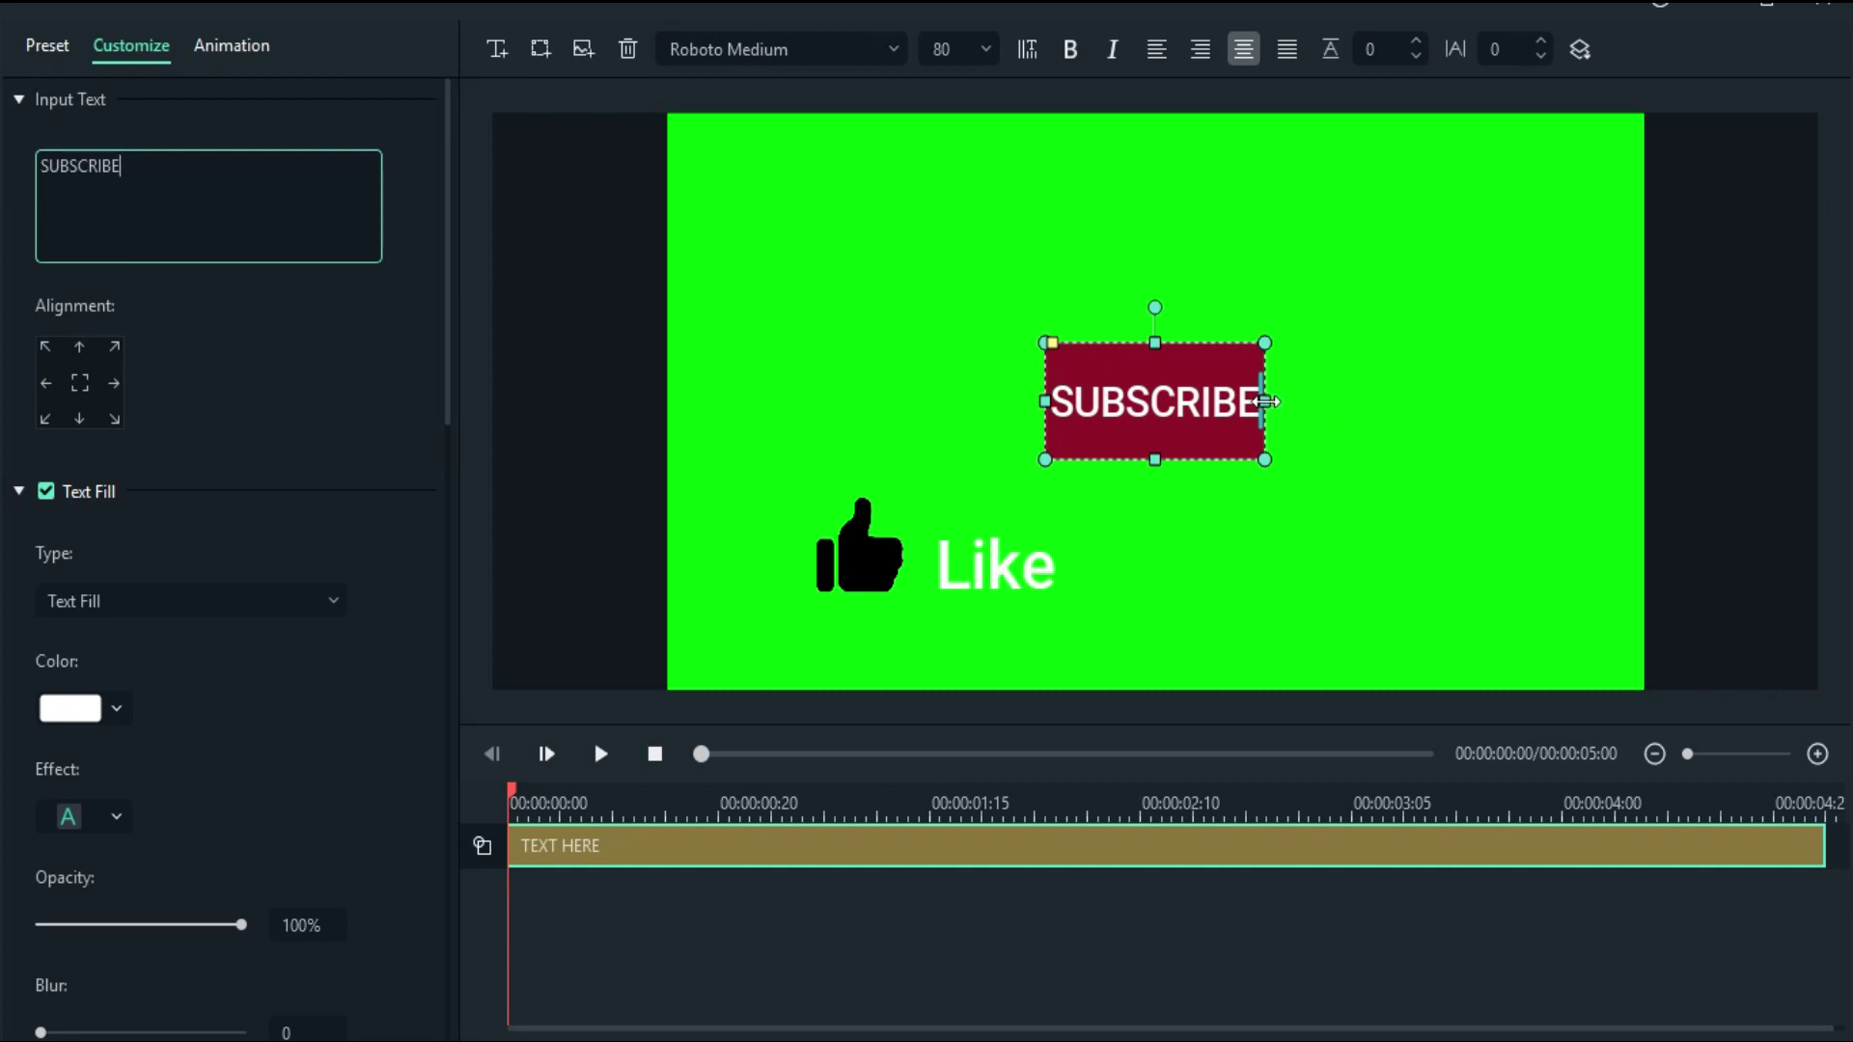
# Widen the SUBSCRIBE box and position it just right of Like
pyautogui.moveTo(1266, 401); pyautogui.dragTo(1368, 402)
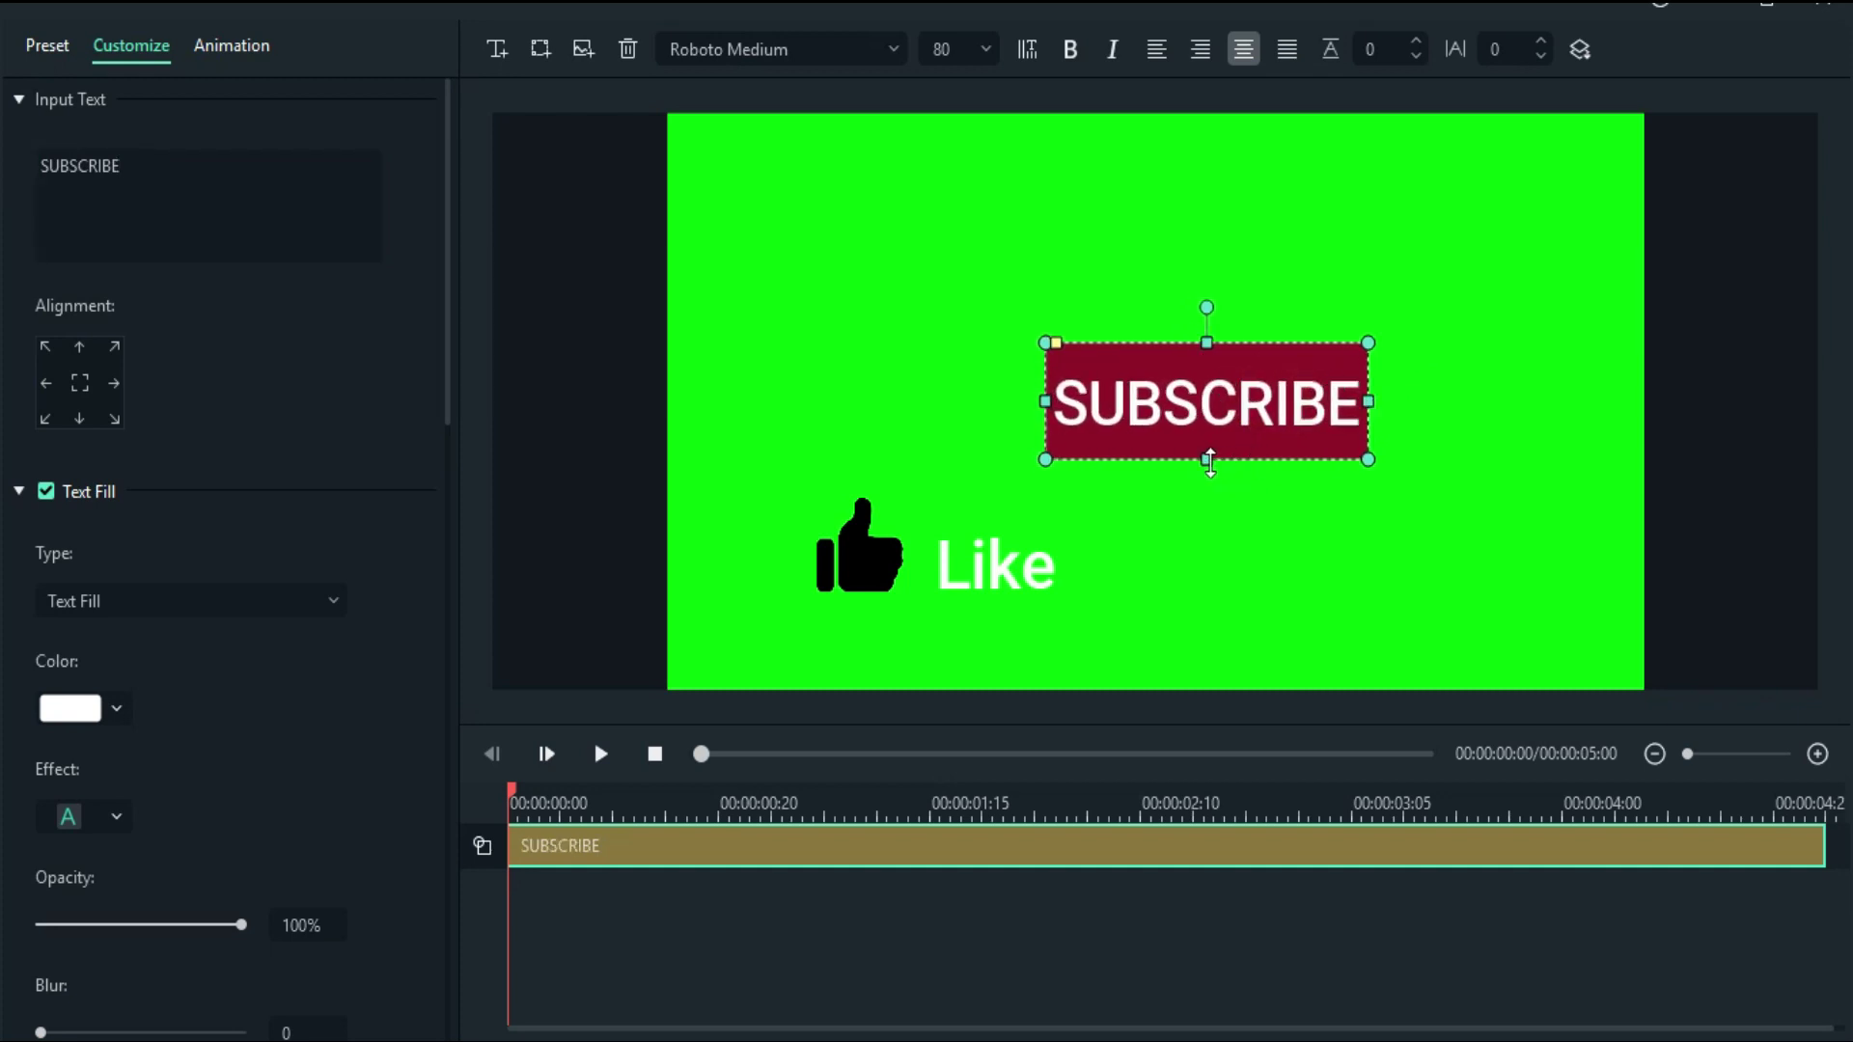
pyautogui.moveTo(1210, 462); pyautogui.dragTo(1208, 433)
pyautogui.scroll(-10, 344, 641)
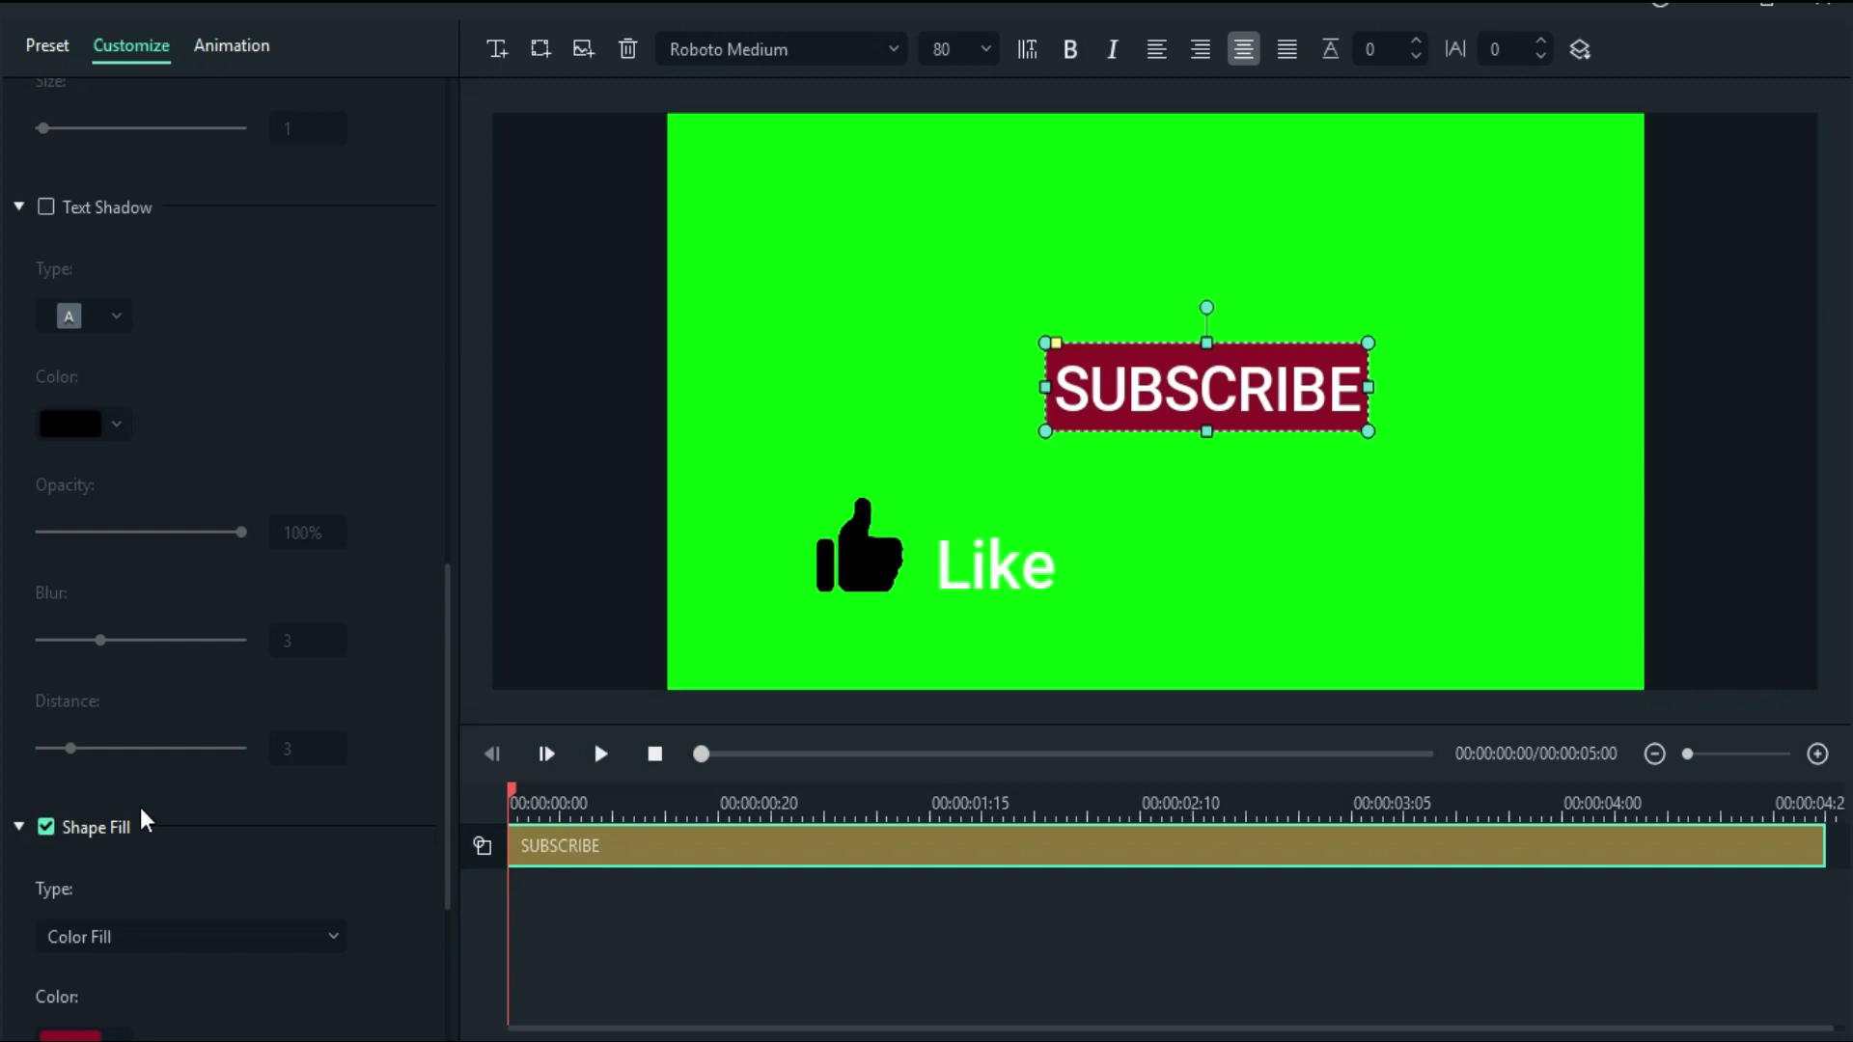
pyautogui.scroll(-5, 145, 820)
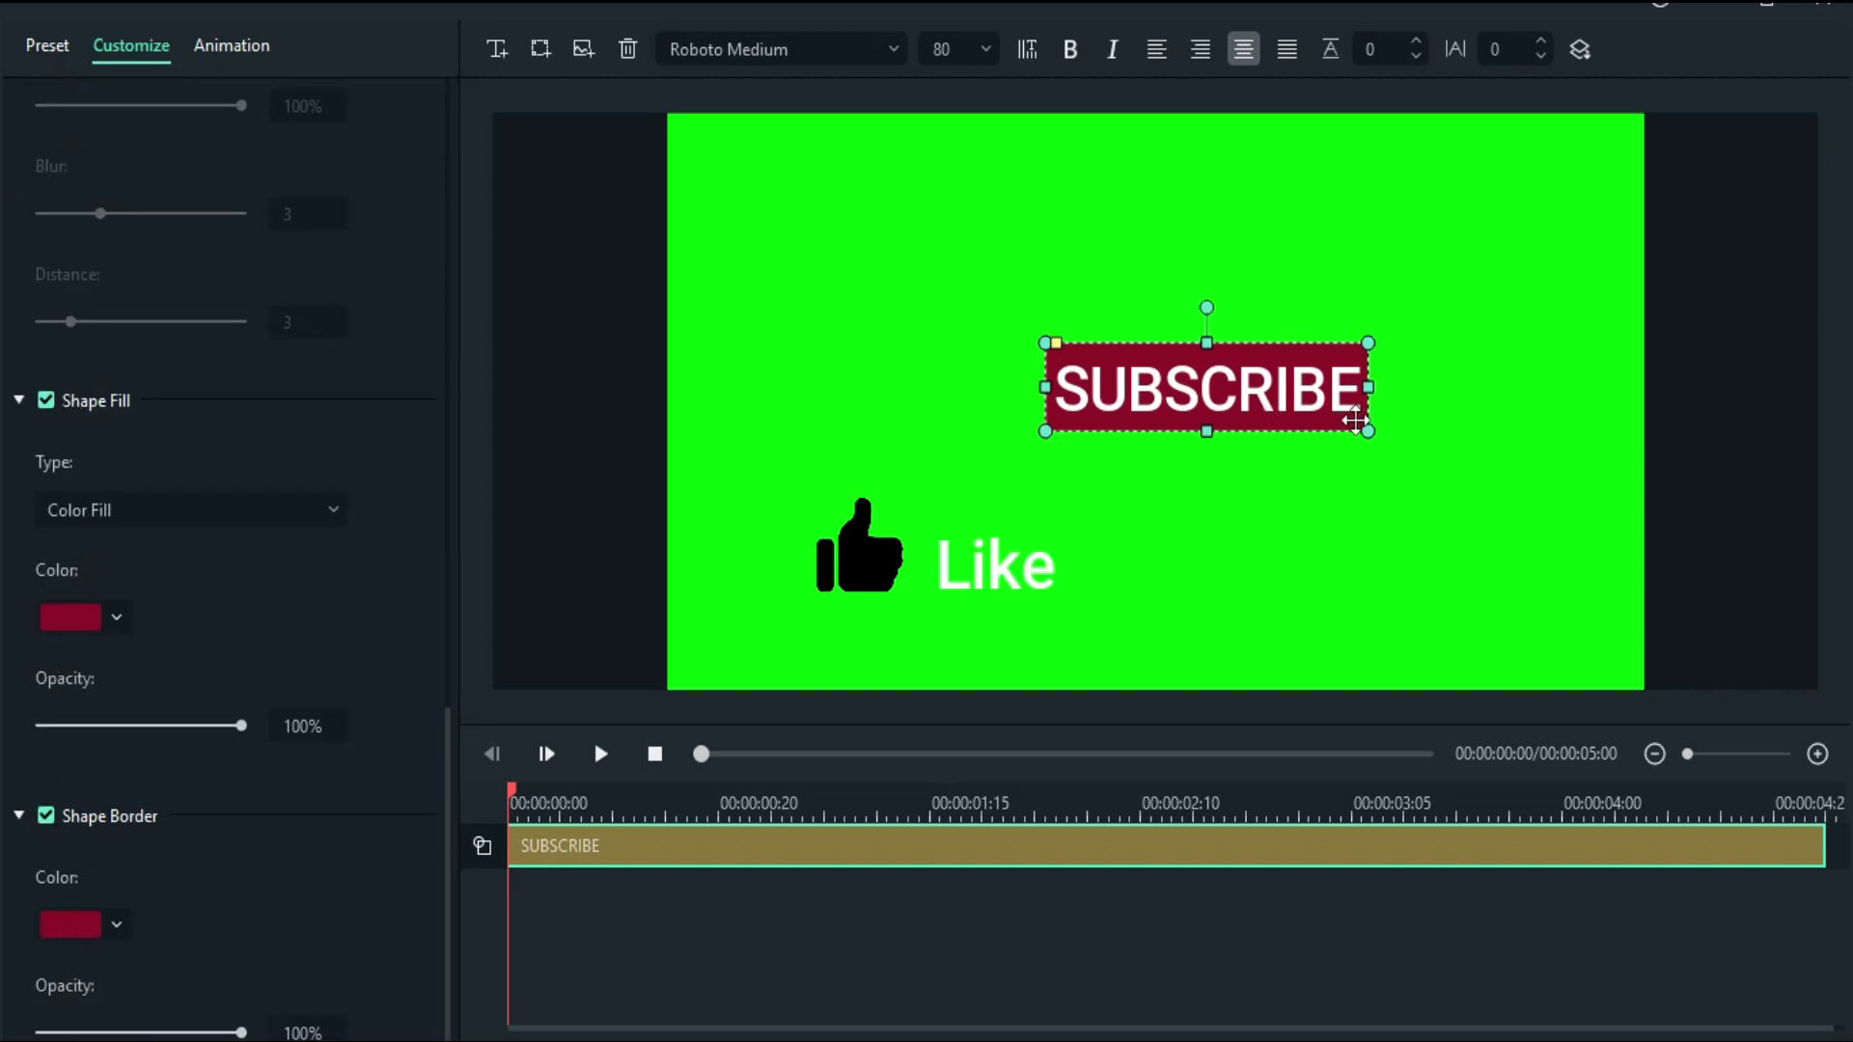
pyautogui.moveTo(1176, 408); pyautogui.dragTo(1178, 577)
# Apply a shortened Up Insert entrance animation to SUBSCRIBE and preview it
pyautogui.click(229, 50)
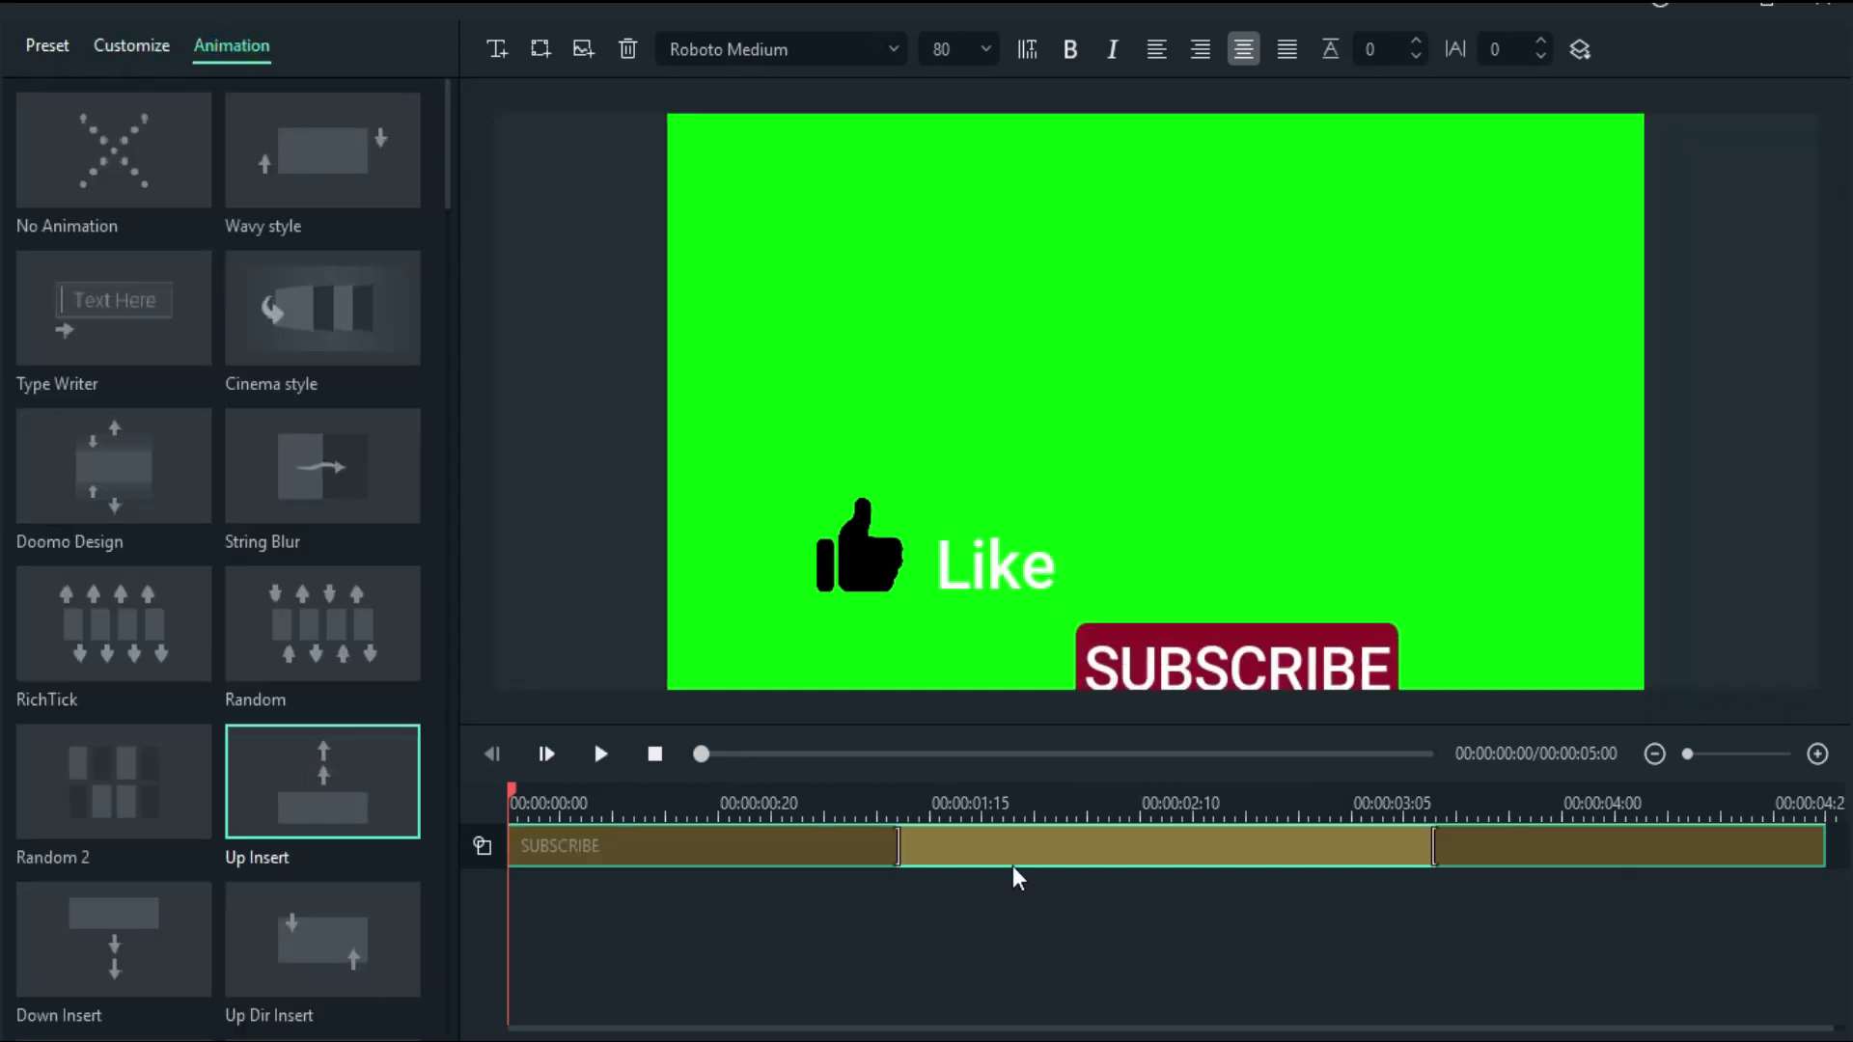
pyautogui.moveTo(1437, 845); pyautogui.dragTo(1742, 848)
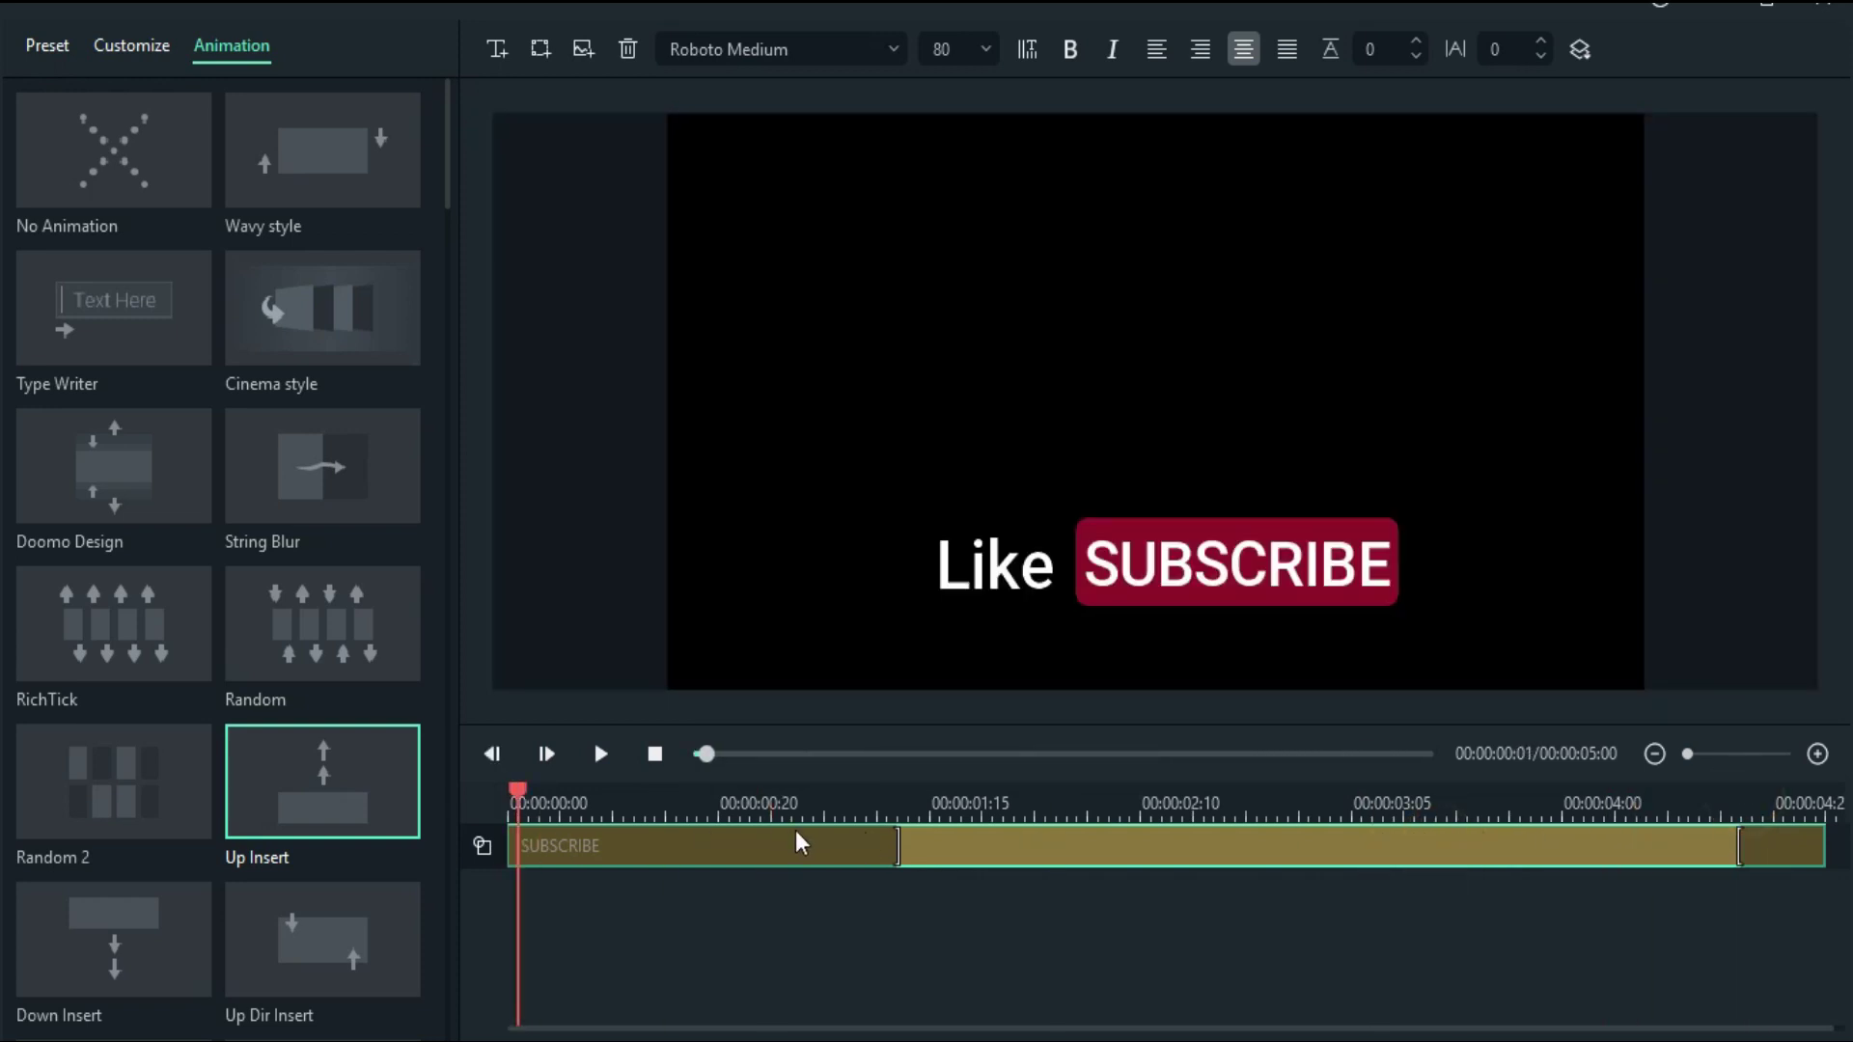
pyautogui.moveTo(895, 849)
pyautogui.mouseDown()
pyautogui.moveTo(734, 854)
pyautogui.moveTo(657, 803)
pyautogui.mouseUp()
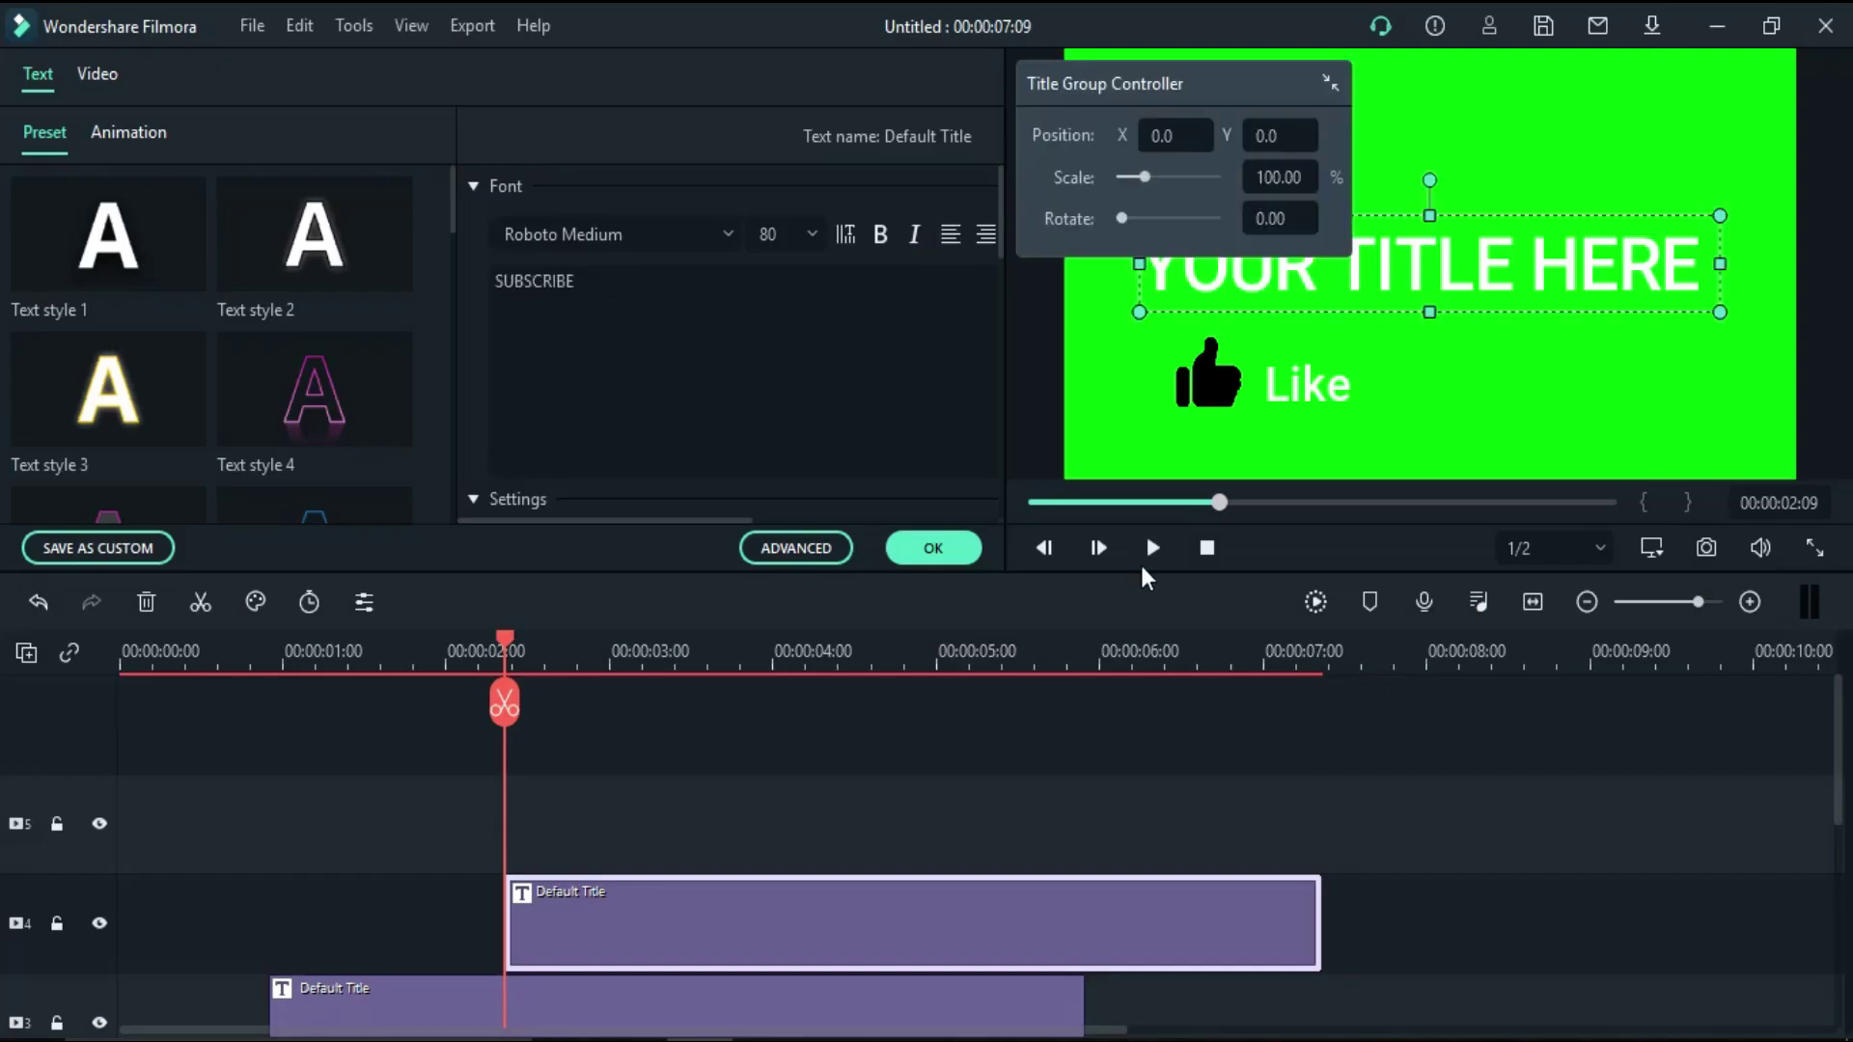
pyautogui.click(1148, 546)
pyautogui.click(1149, 545)
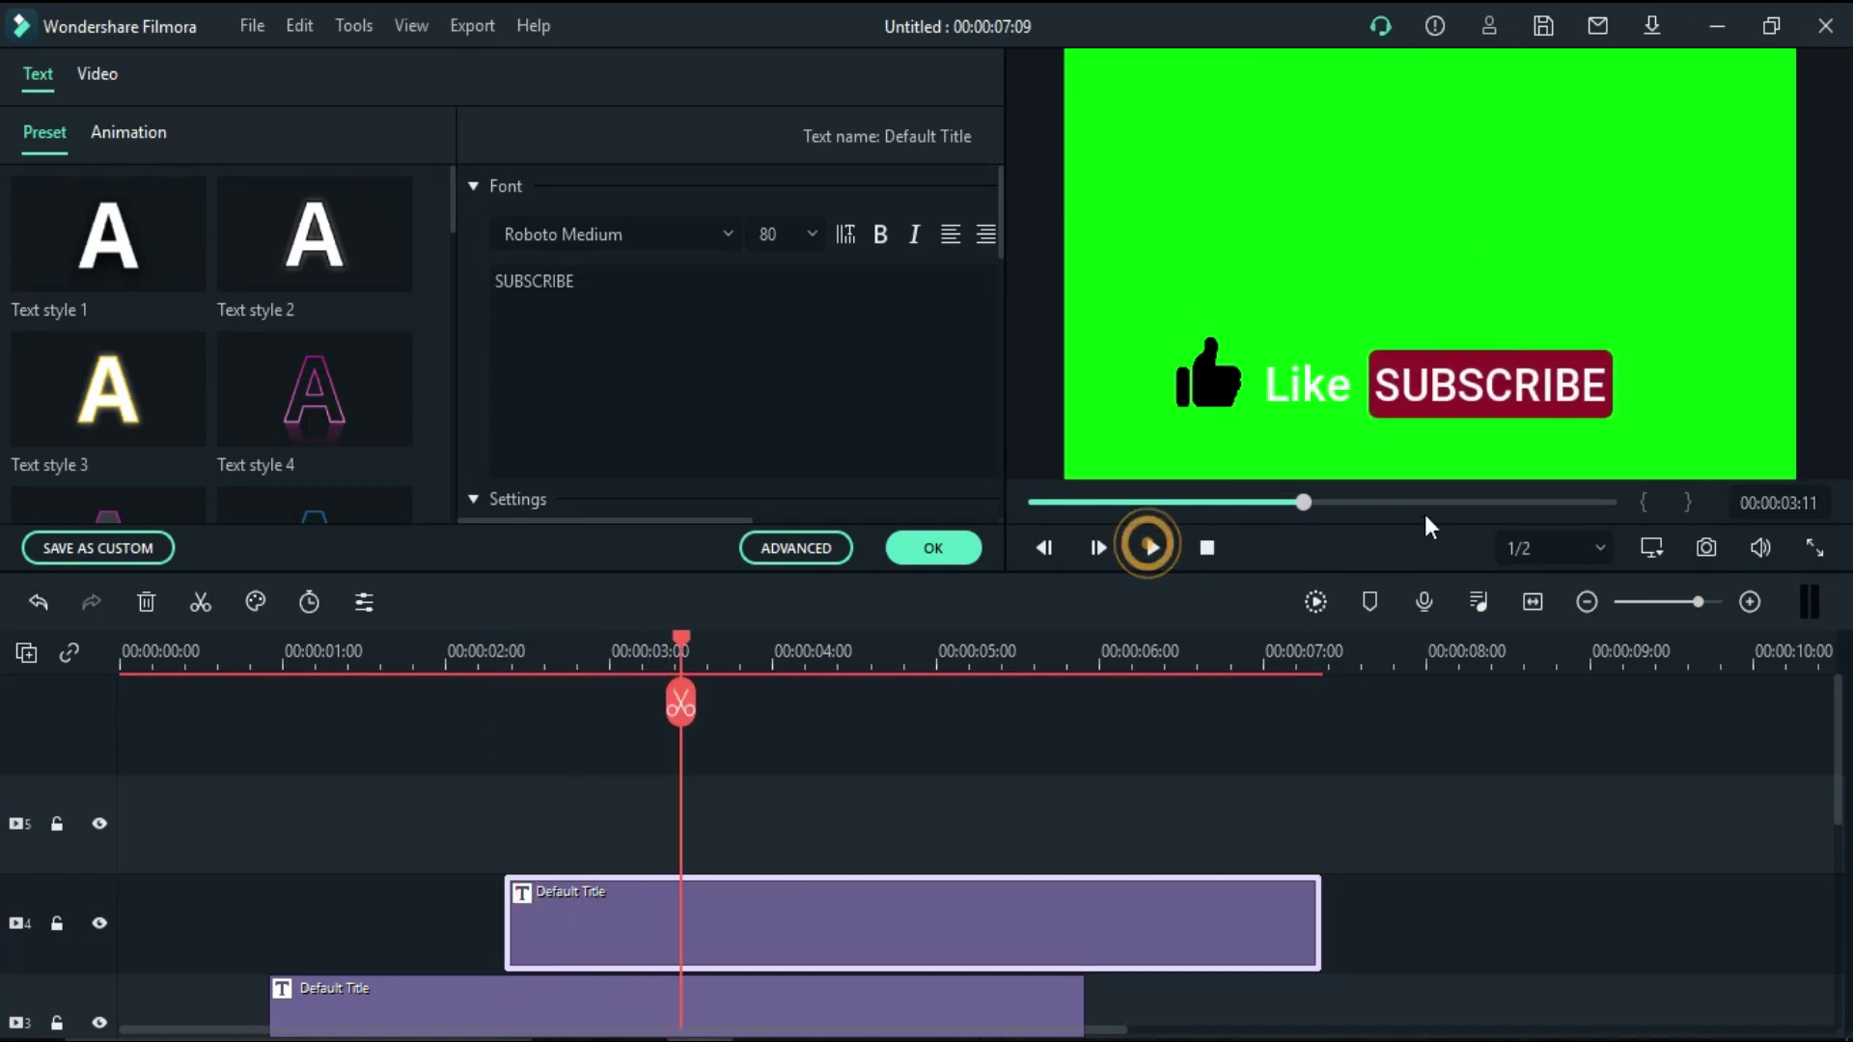
pyautogui.scroll(-1, 1344, 765)
pyautogui.scroll(-3, 1345, 765)
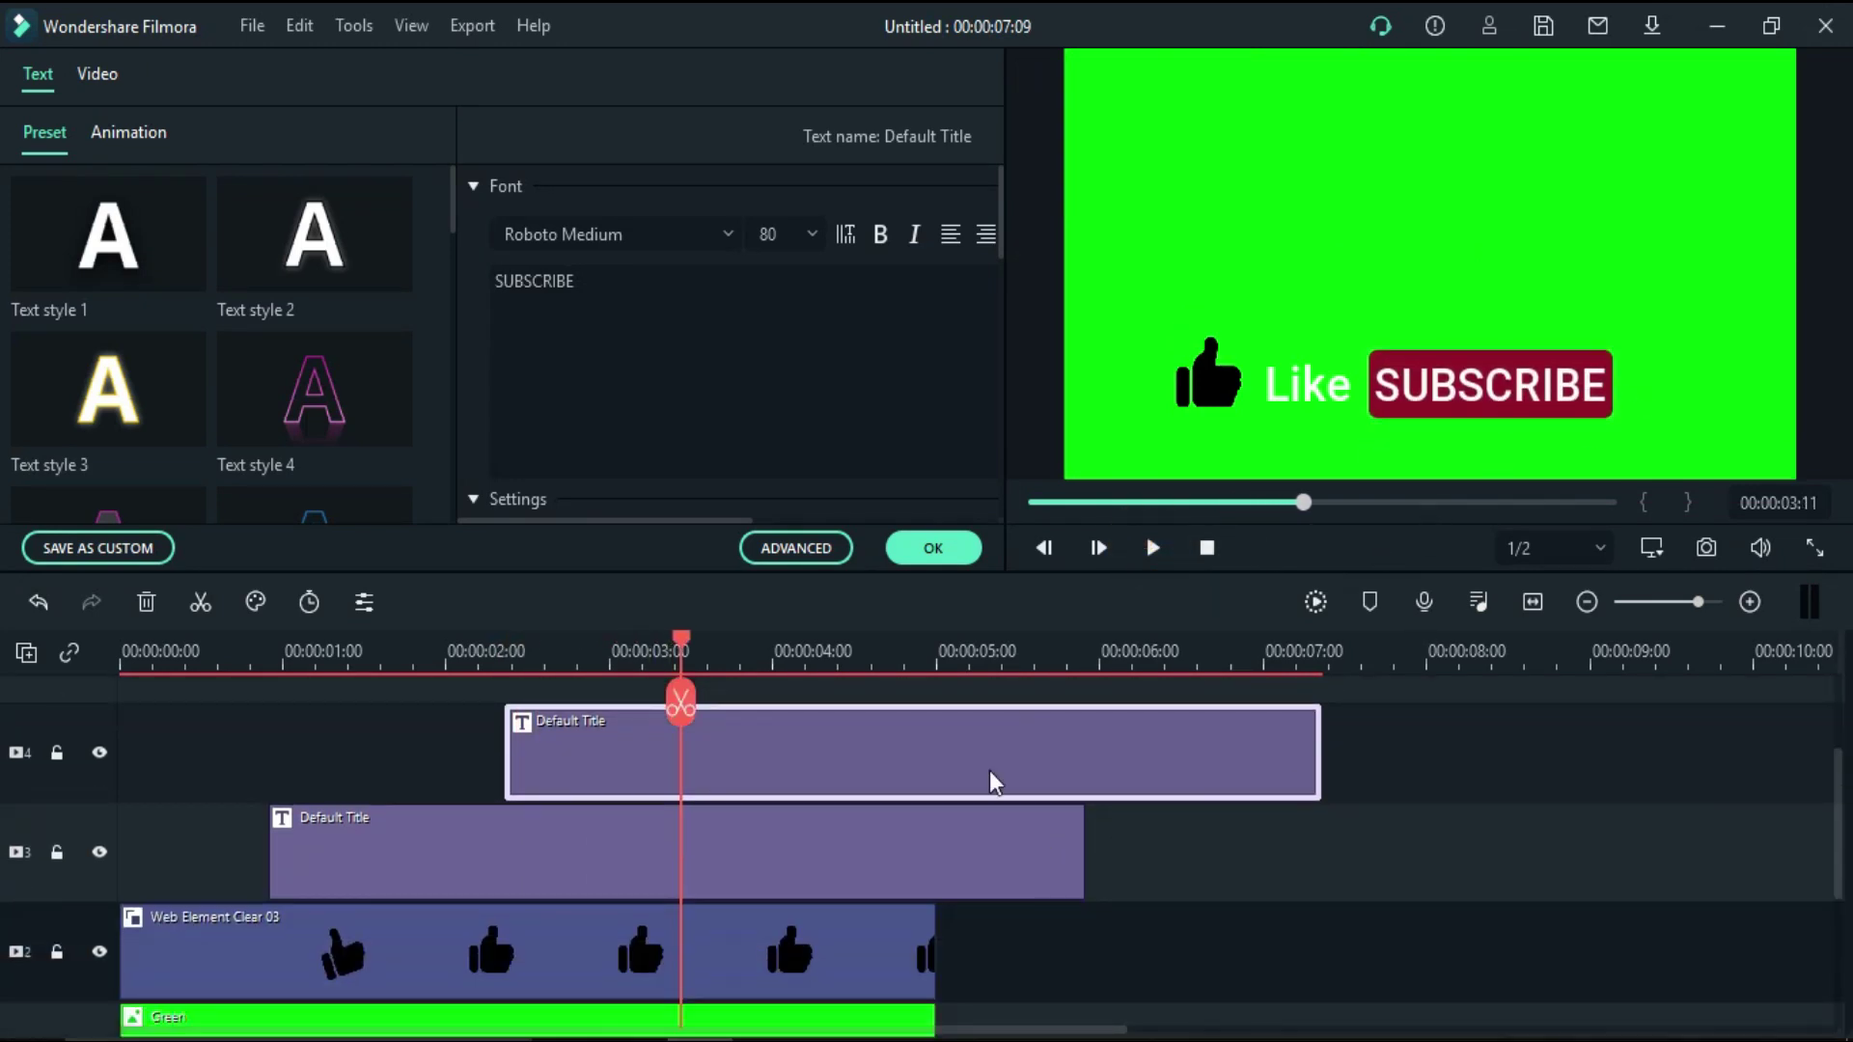
# Confirm the SUBSCRIBE title edits and play back the result
pyautogui.click(929, 548)
pyautogui.click(1148, 548)
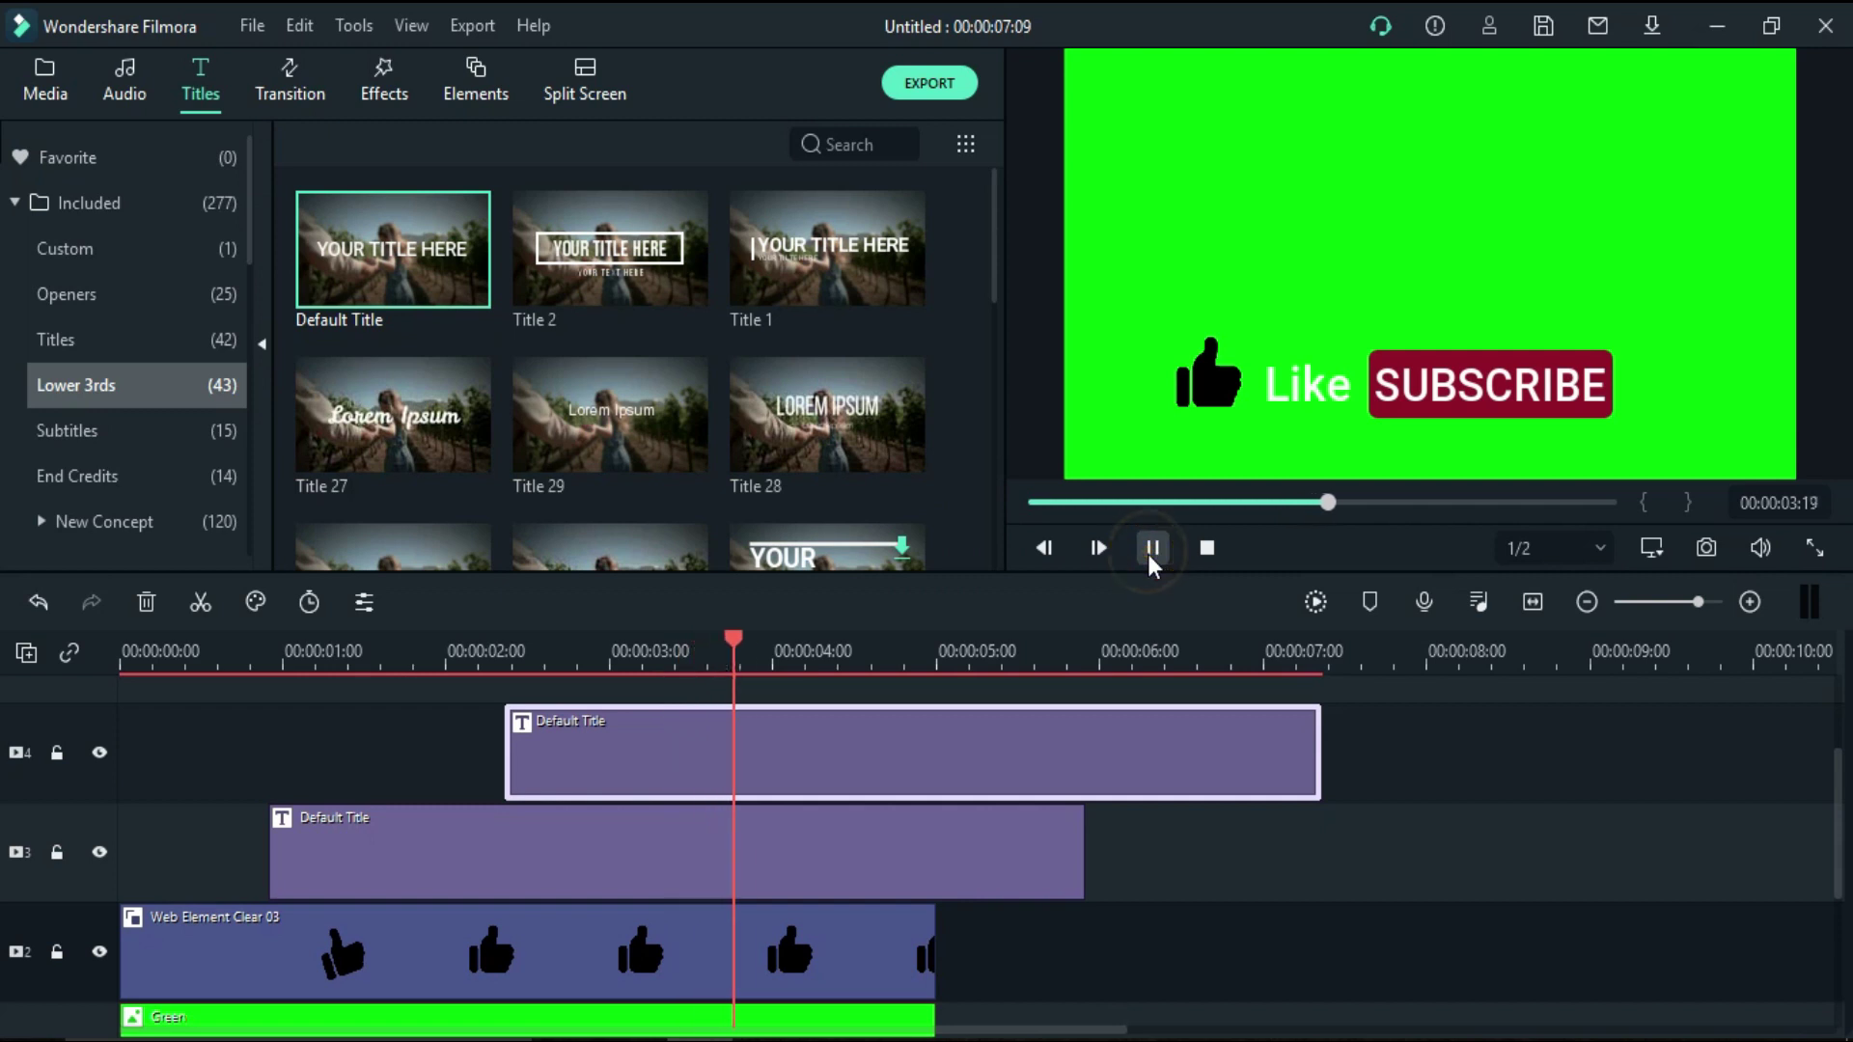
pyautogui.click(1148, 548)
pyautogui.scroll(2, 951, 811)
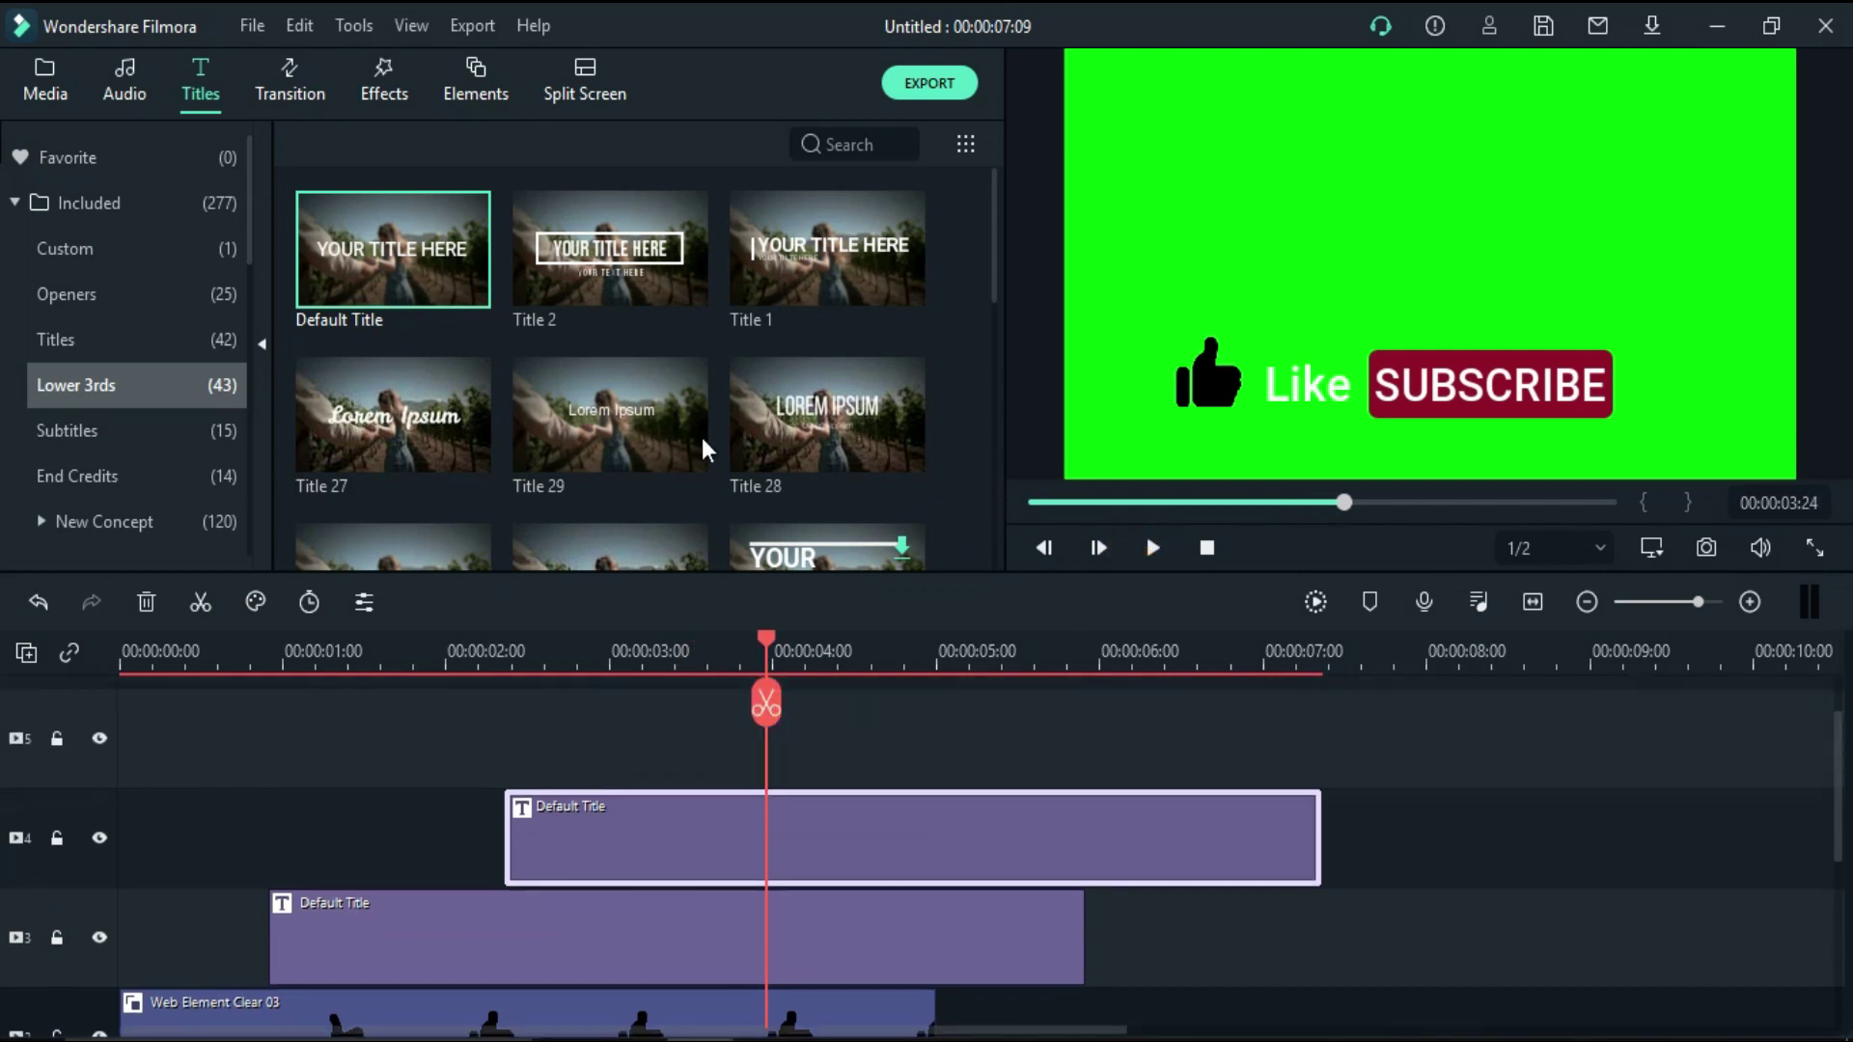
pyautogui.click(47, 72)
pyautogui.click(130, 143)
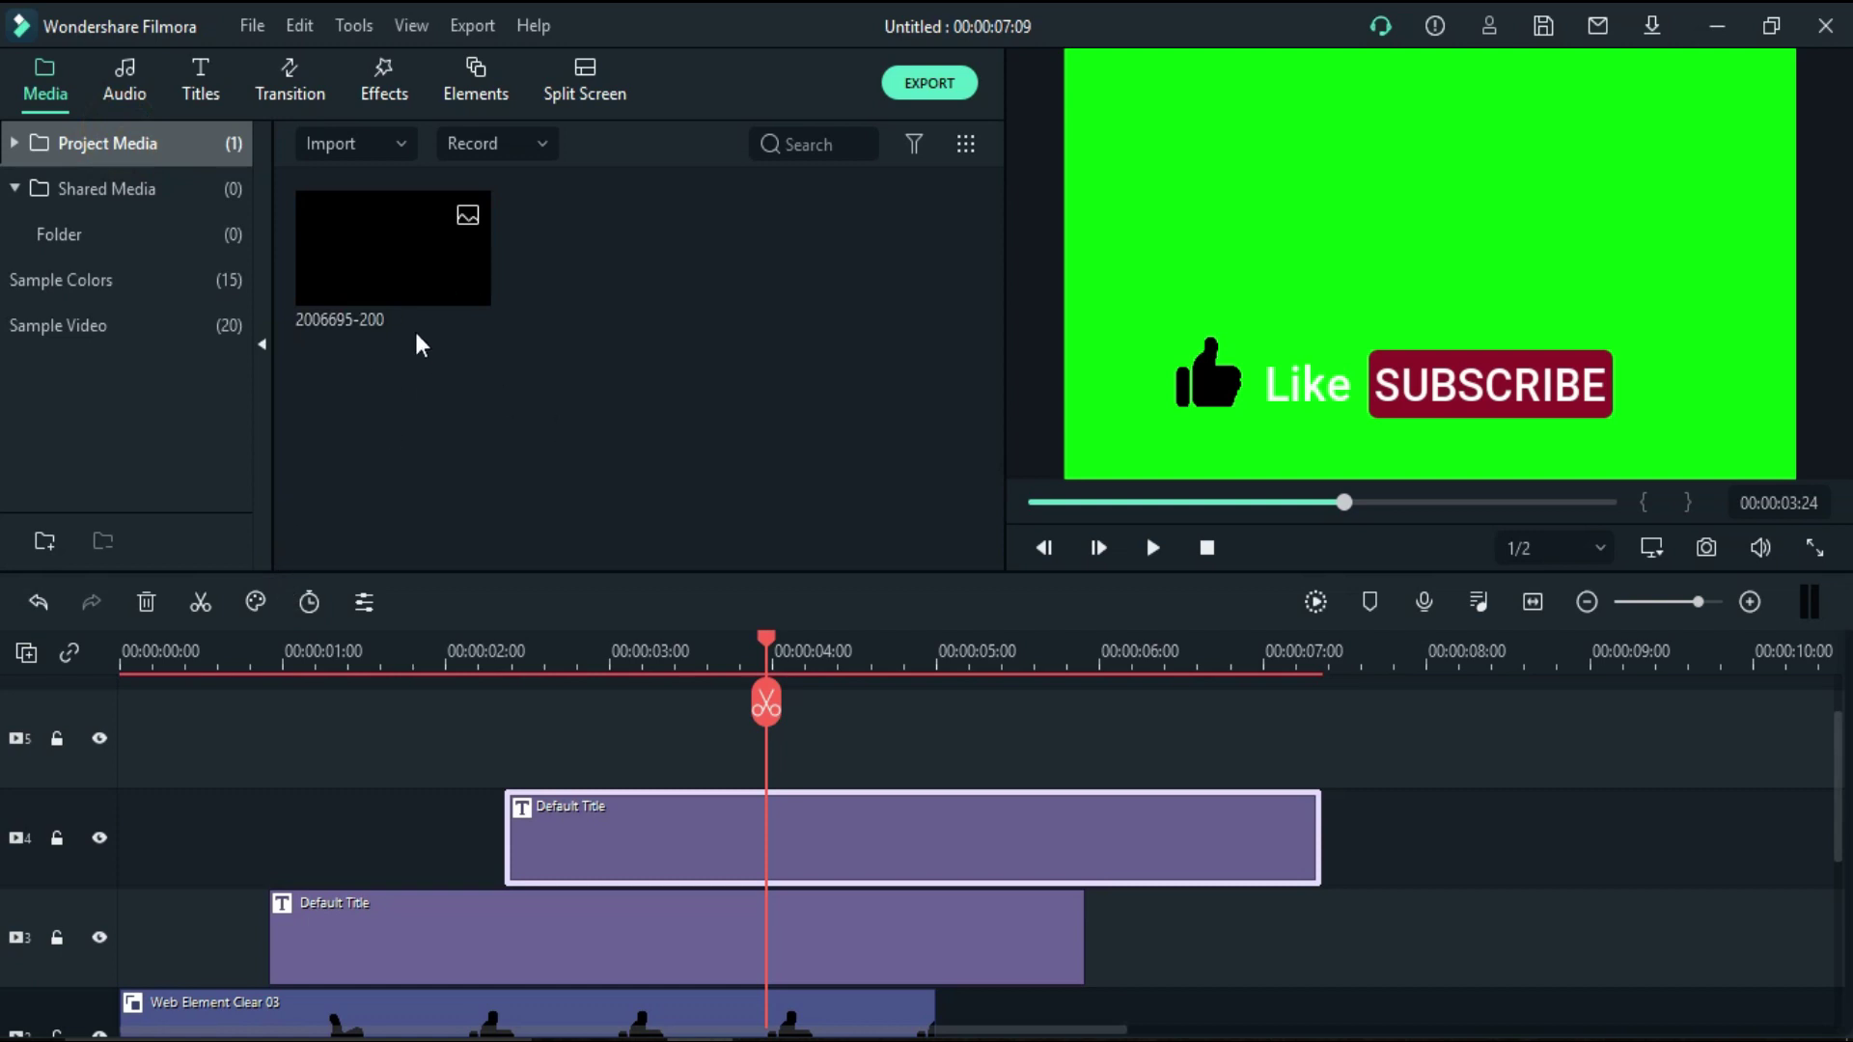
pyautogui.moveTo(364, 260); pyautogui.dragTo(778, 756)
pyautogui.click(1435, 156)
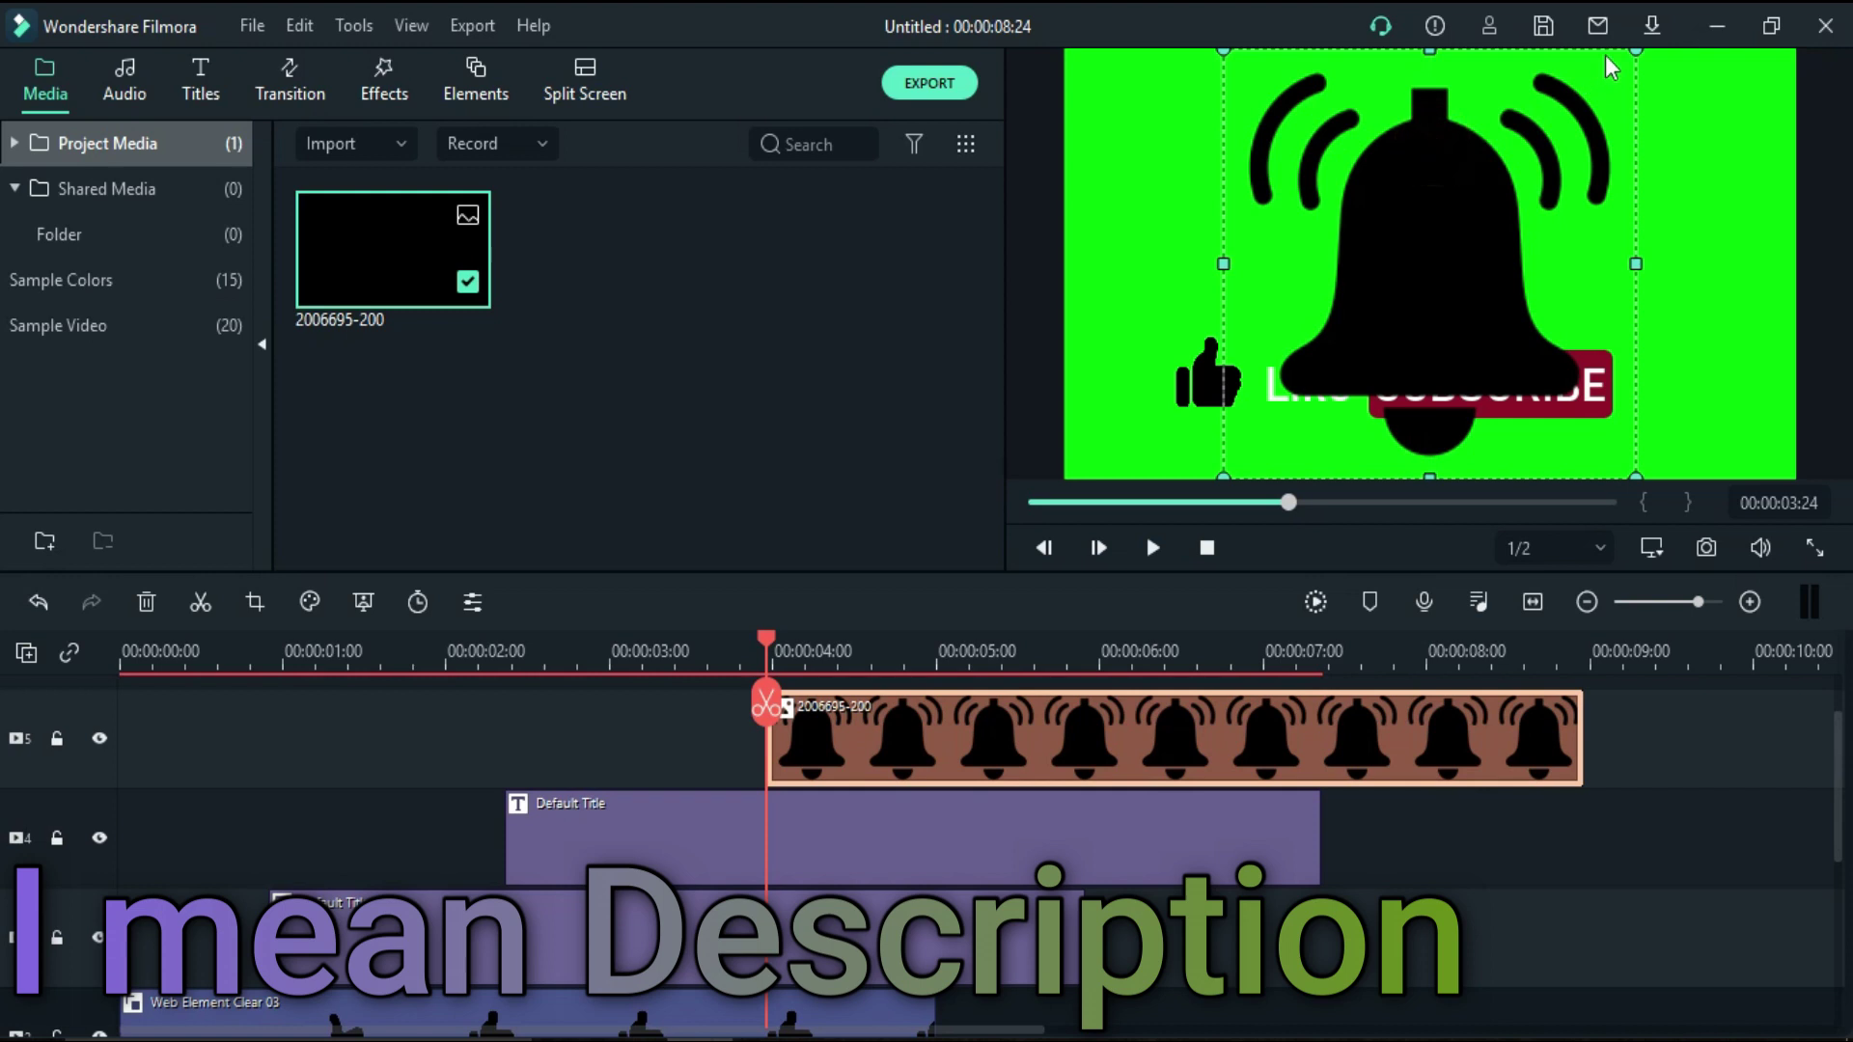
pyautogui.moveTo(1634, 53); pyautogui.dragTo(1365, 294)
pyautogui.moveTo(1303, 386); pyautogui.dragTo(1678, 384)
pyautogui.moveTo(1752, 307); pyautogui.dragTo(1689, 374)
pyautogui.moveTo(1640, 444); pyautogui.dragTo(1688, 354)
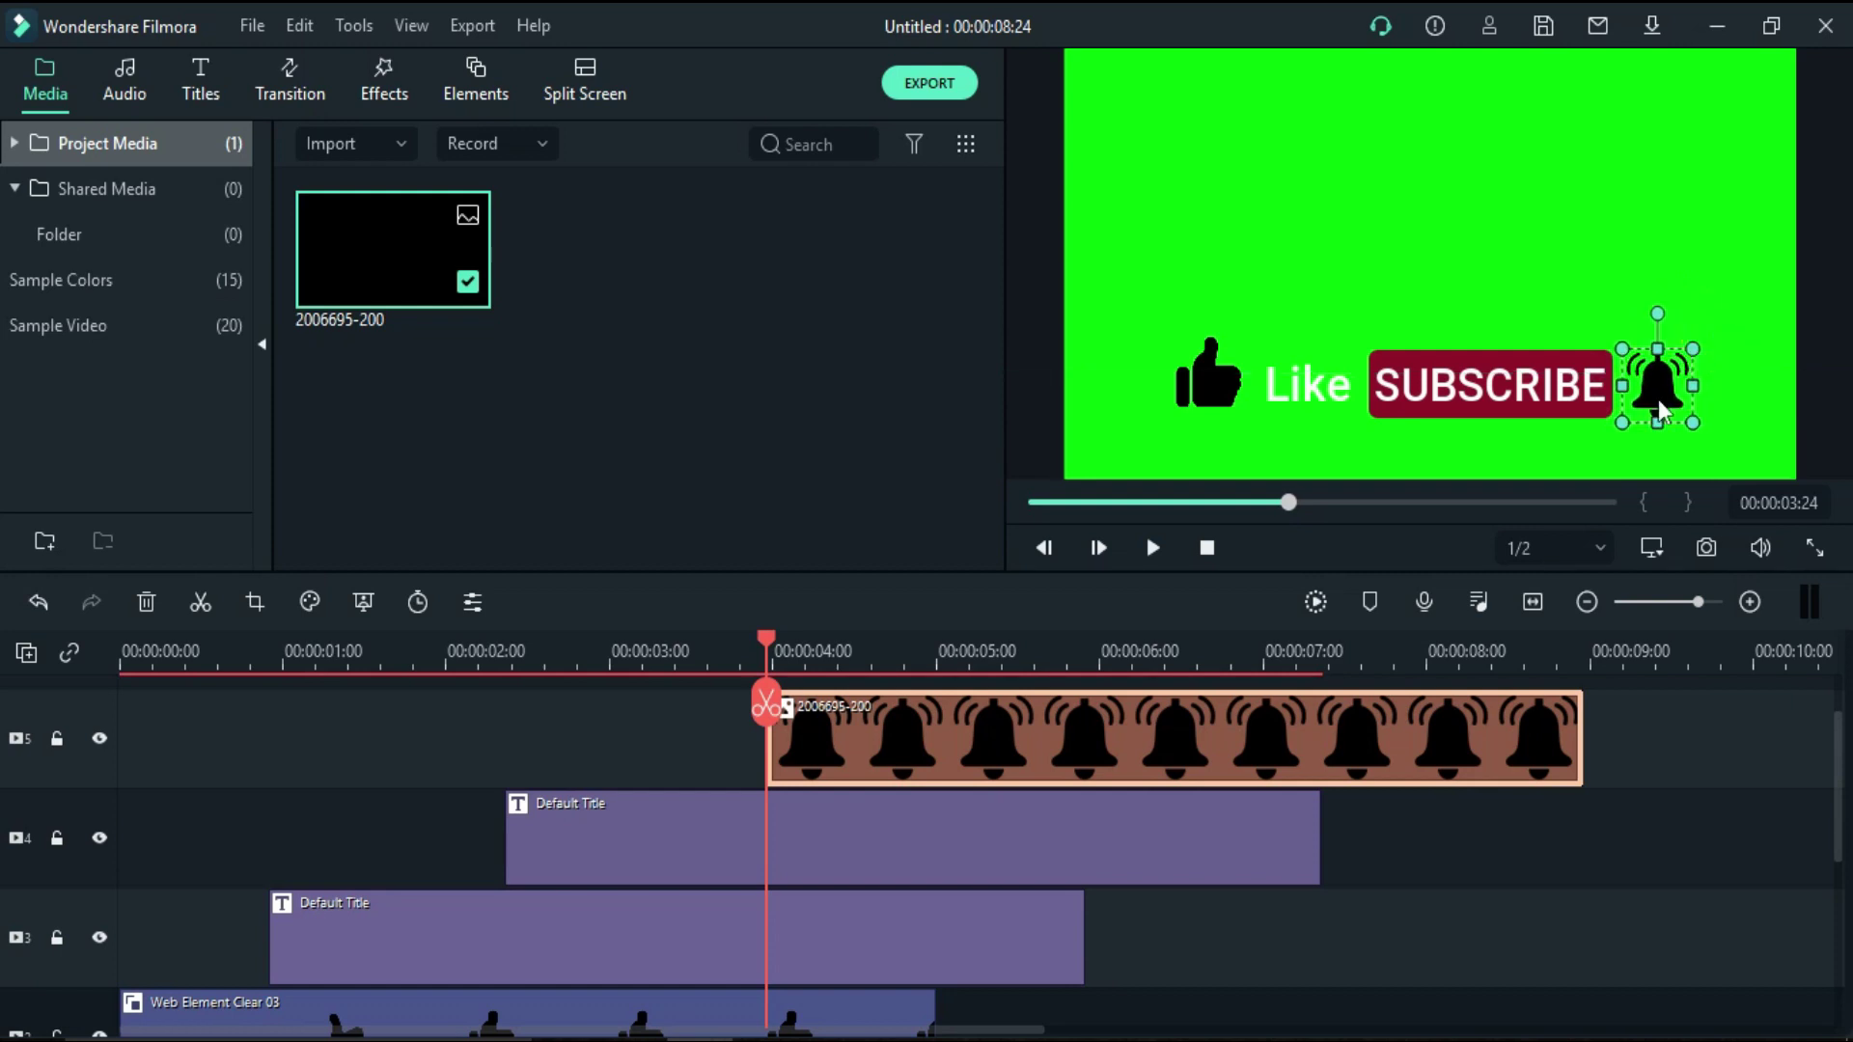
pyautogui.doubleClick(910, 750)
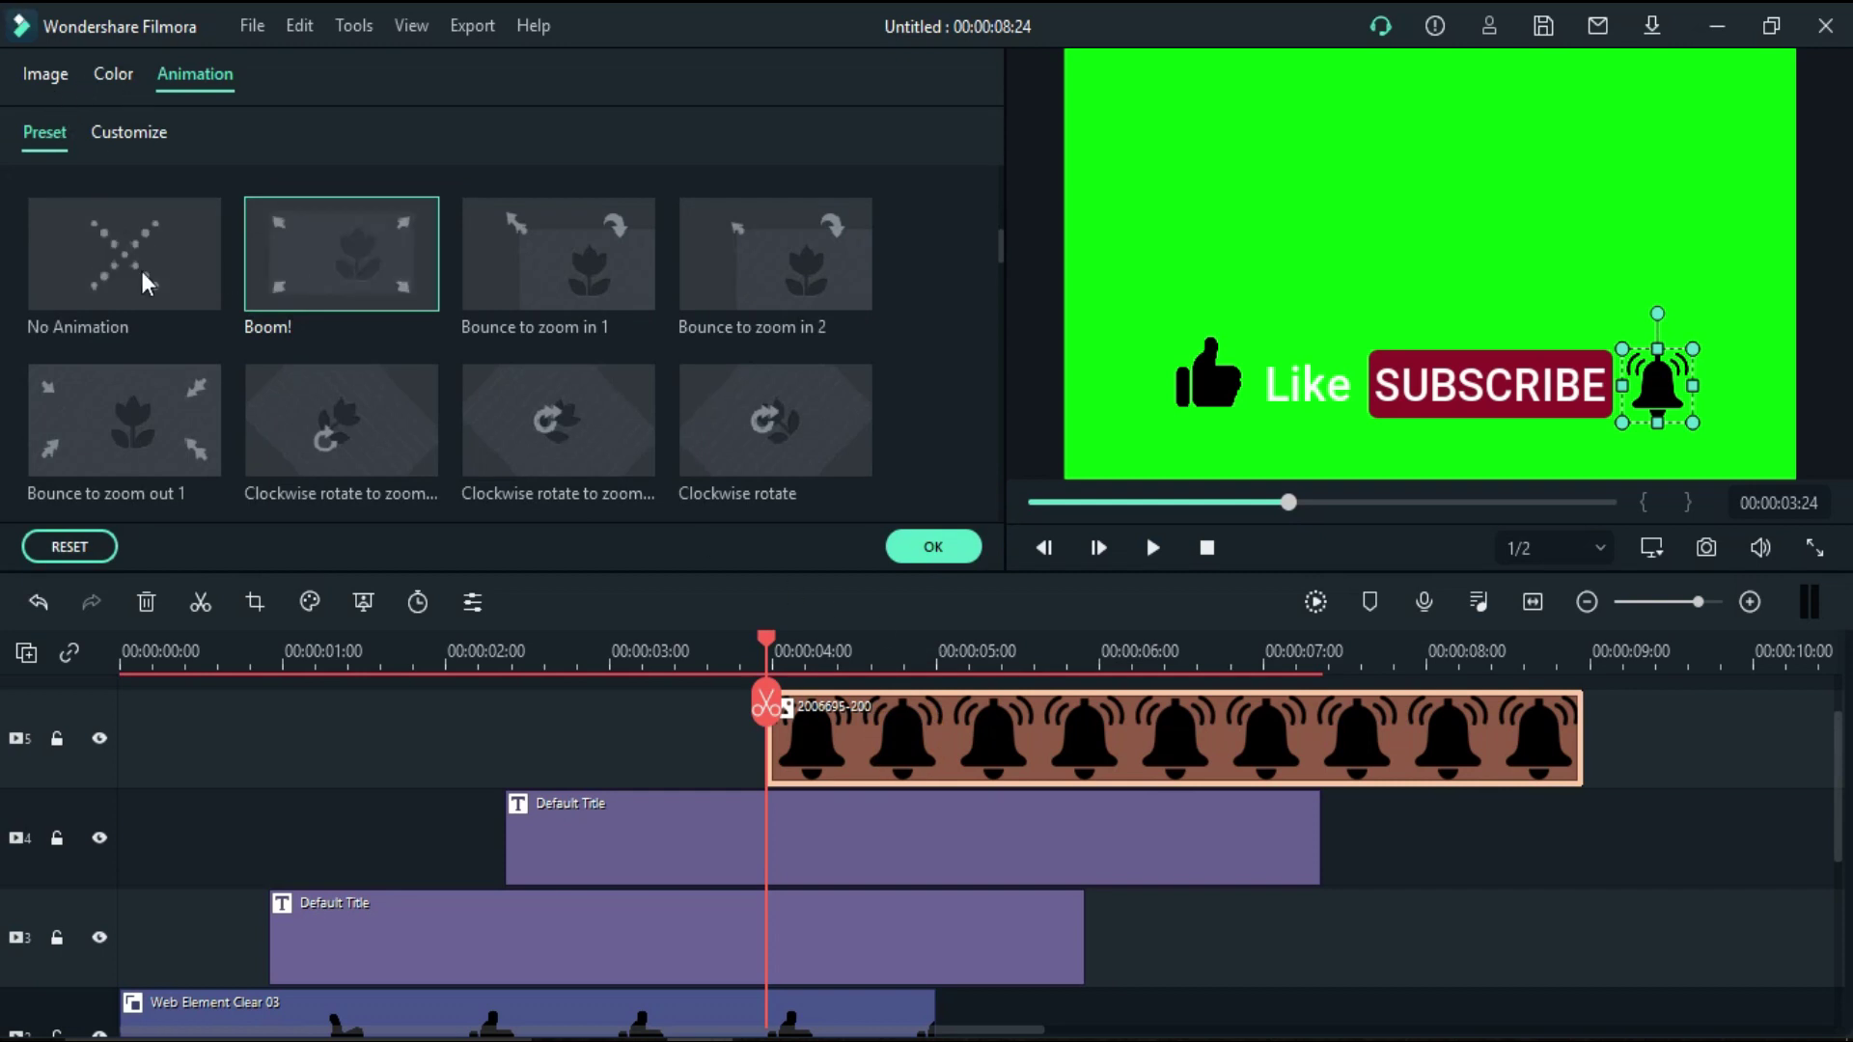
pyautogui.click(44, 75)
pyautogui.click(188, 76)
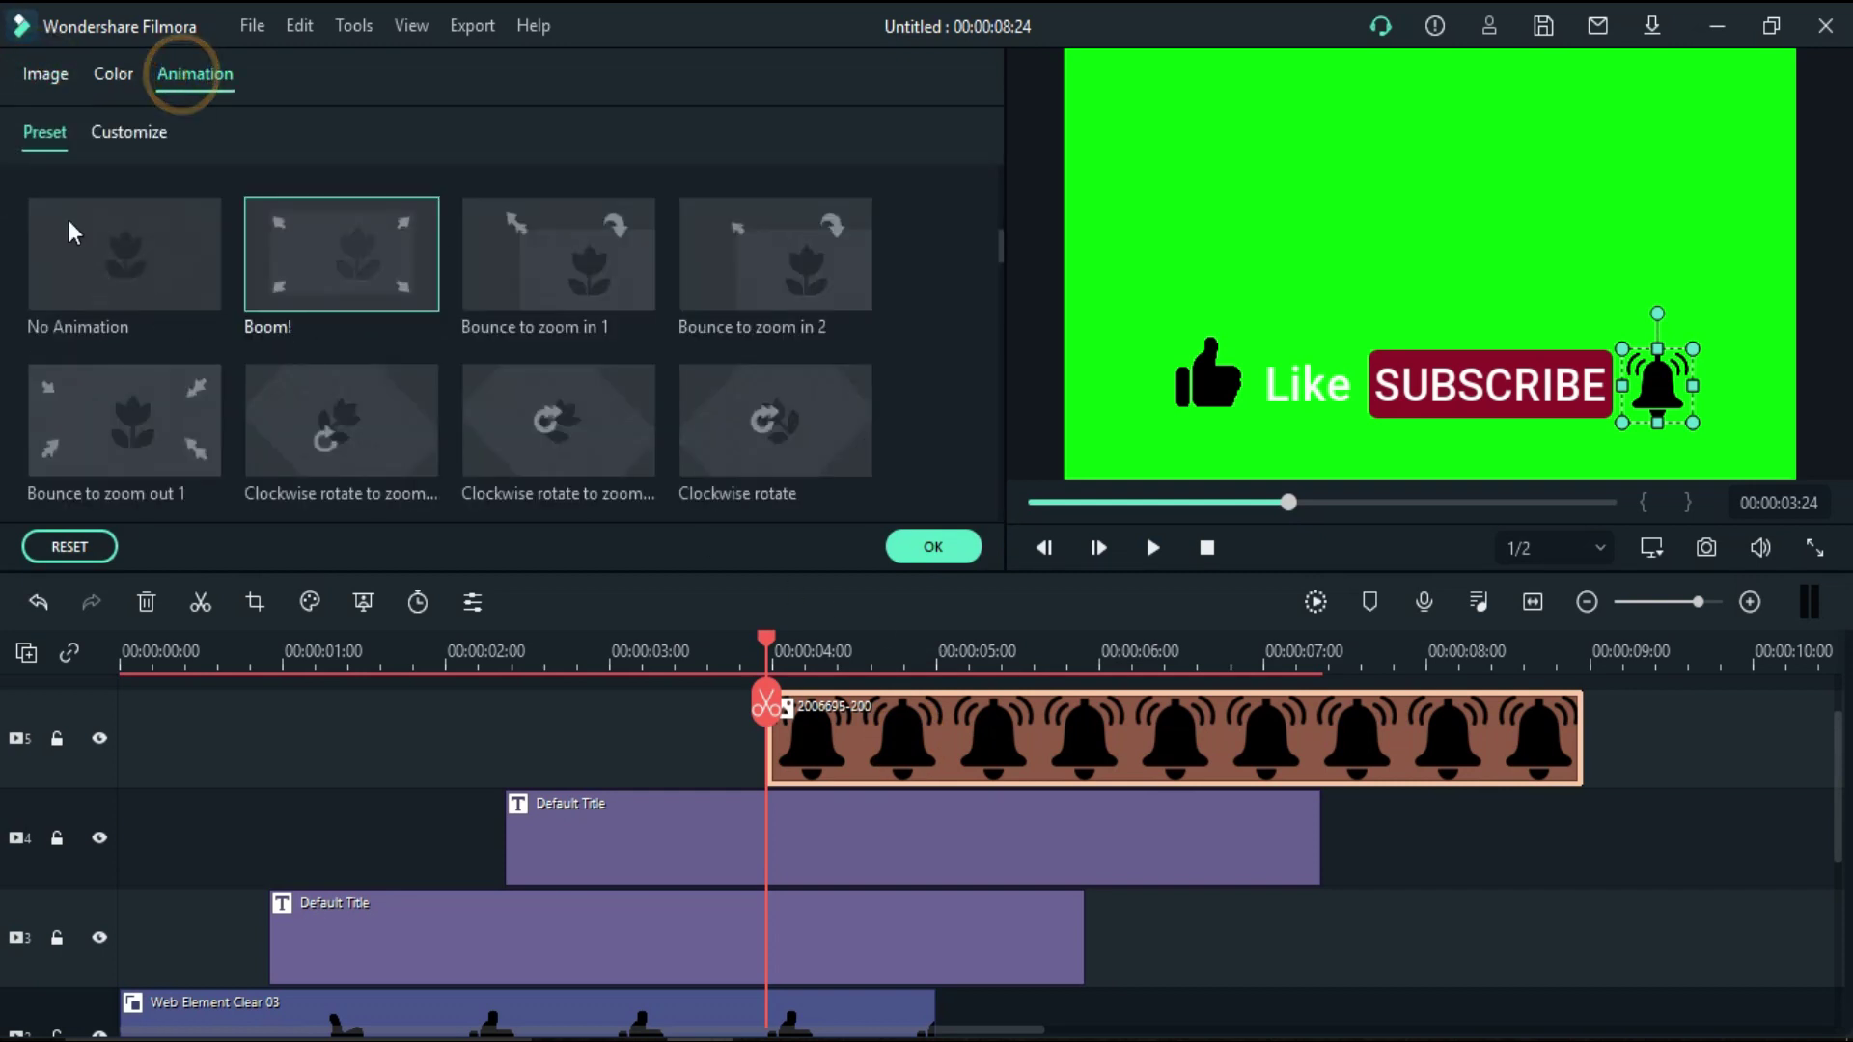
pyautogui.scroll(-10, 103, 373)
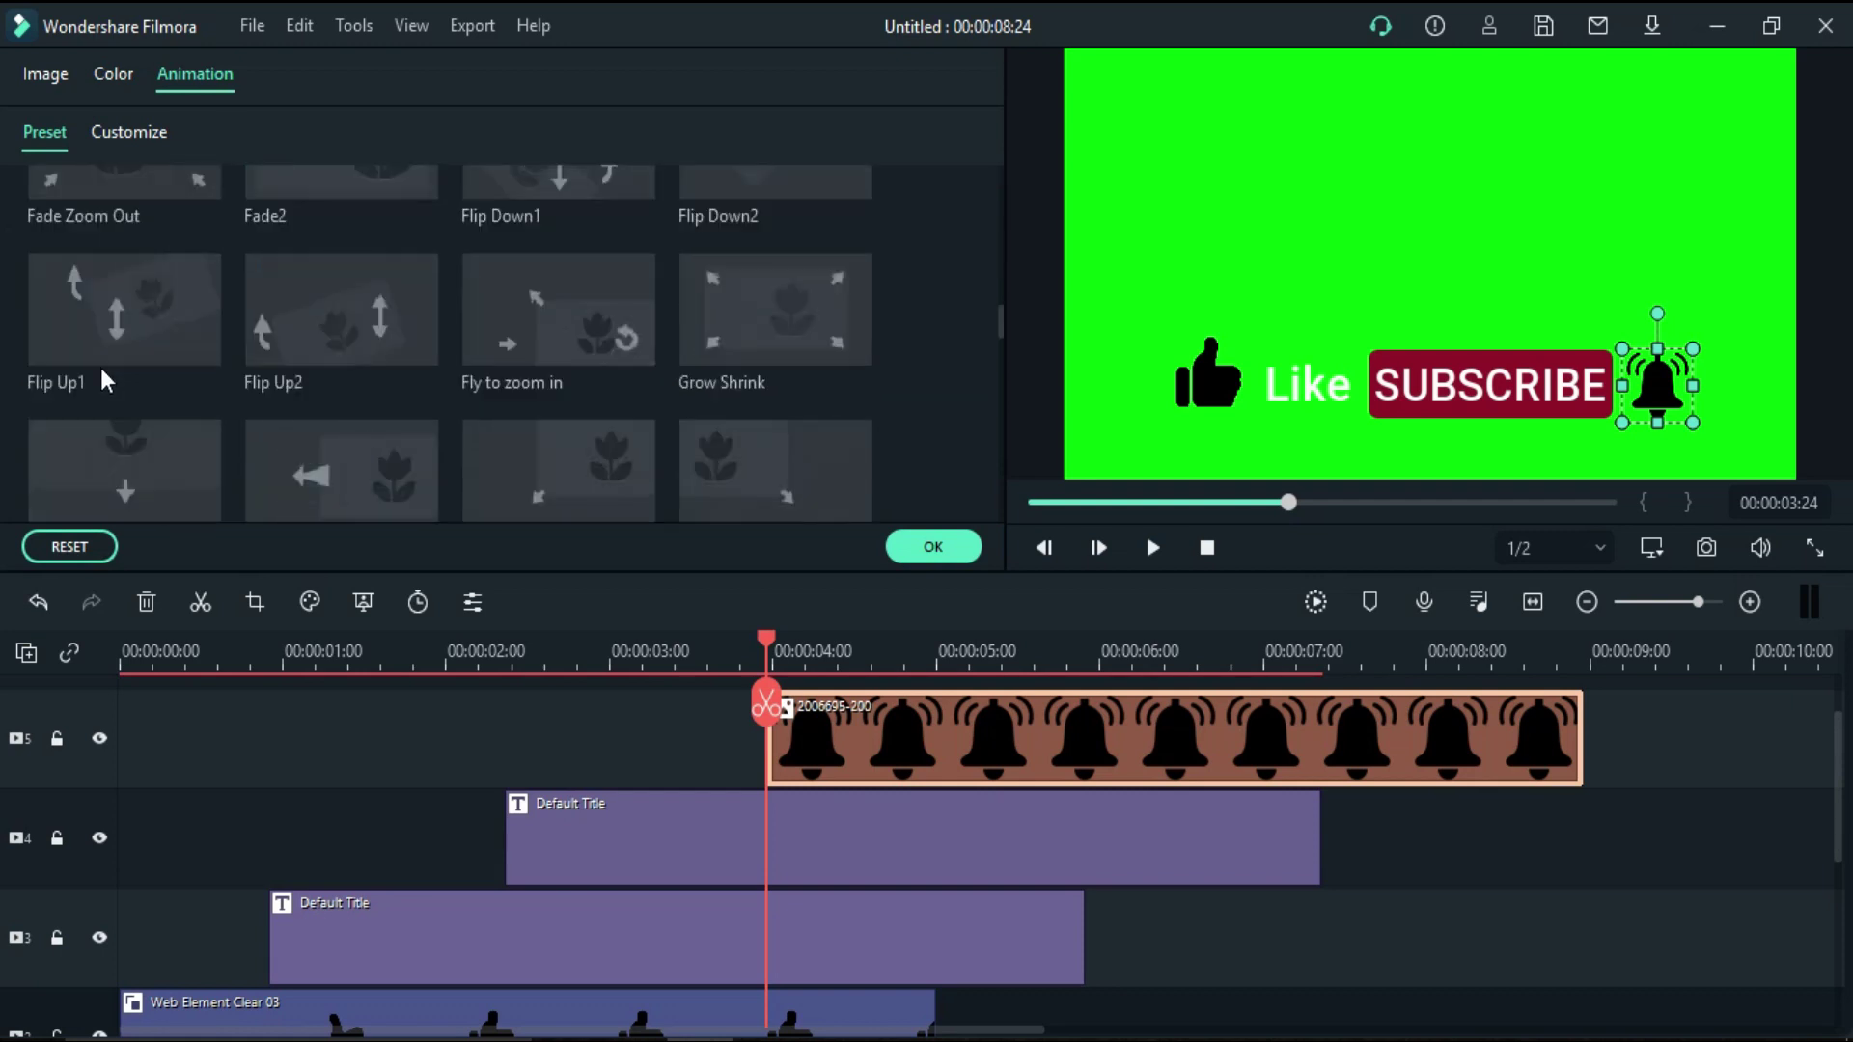
pyautogui.scroll(10, 103, 379)
pyautogui.scroll(-6, 107, 424)
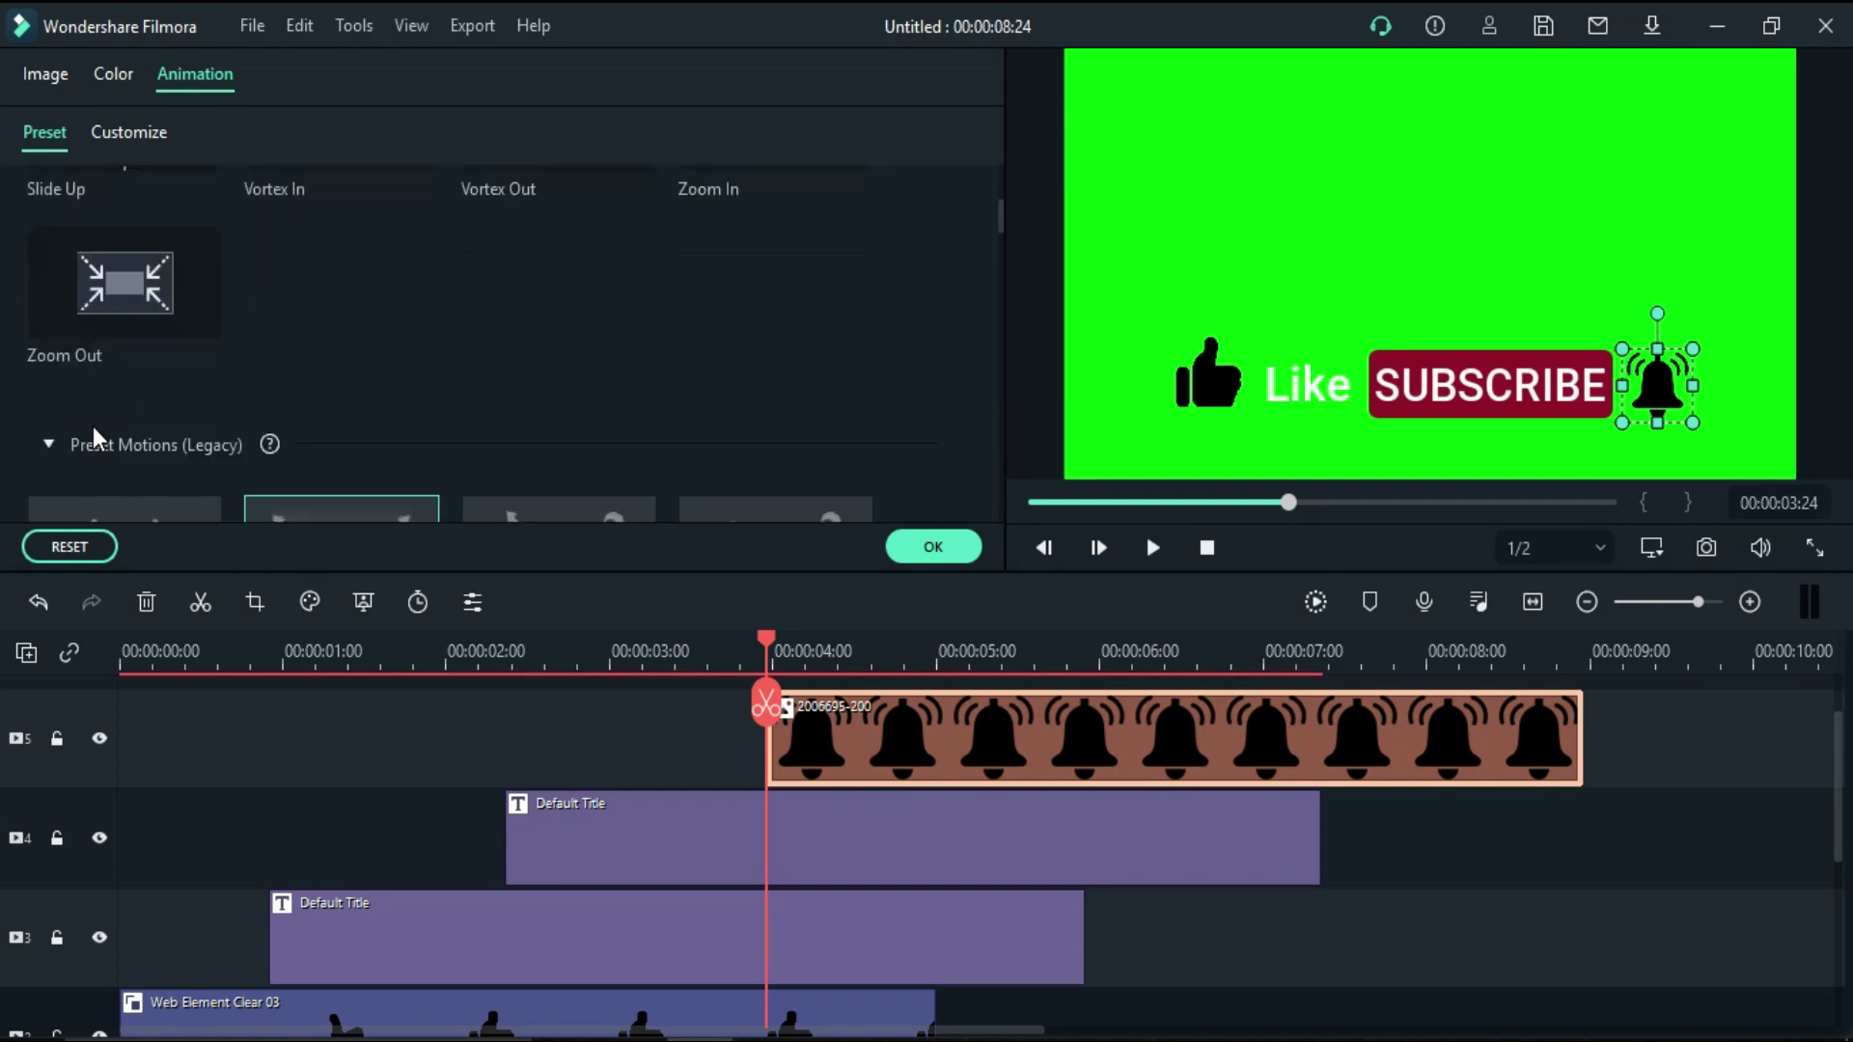
pyautogui.scroll(3, 103, 427)
pyautogui.scroll(3, 322, 382)
pyautogui.scroll(-3, 343, 202)
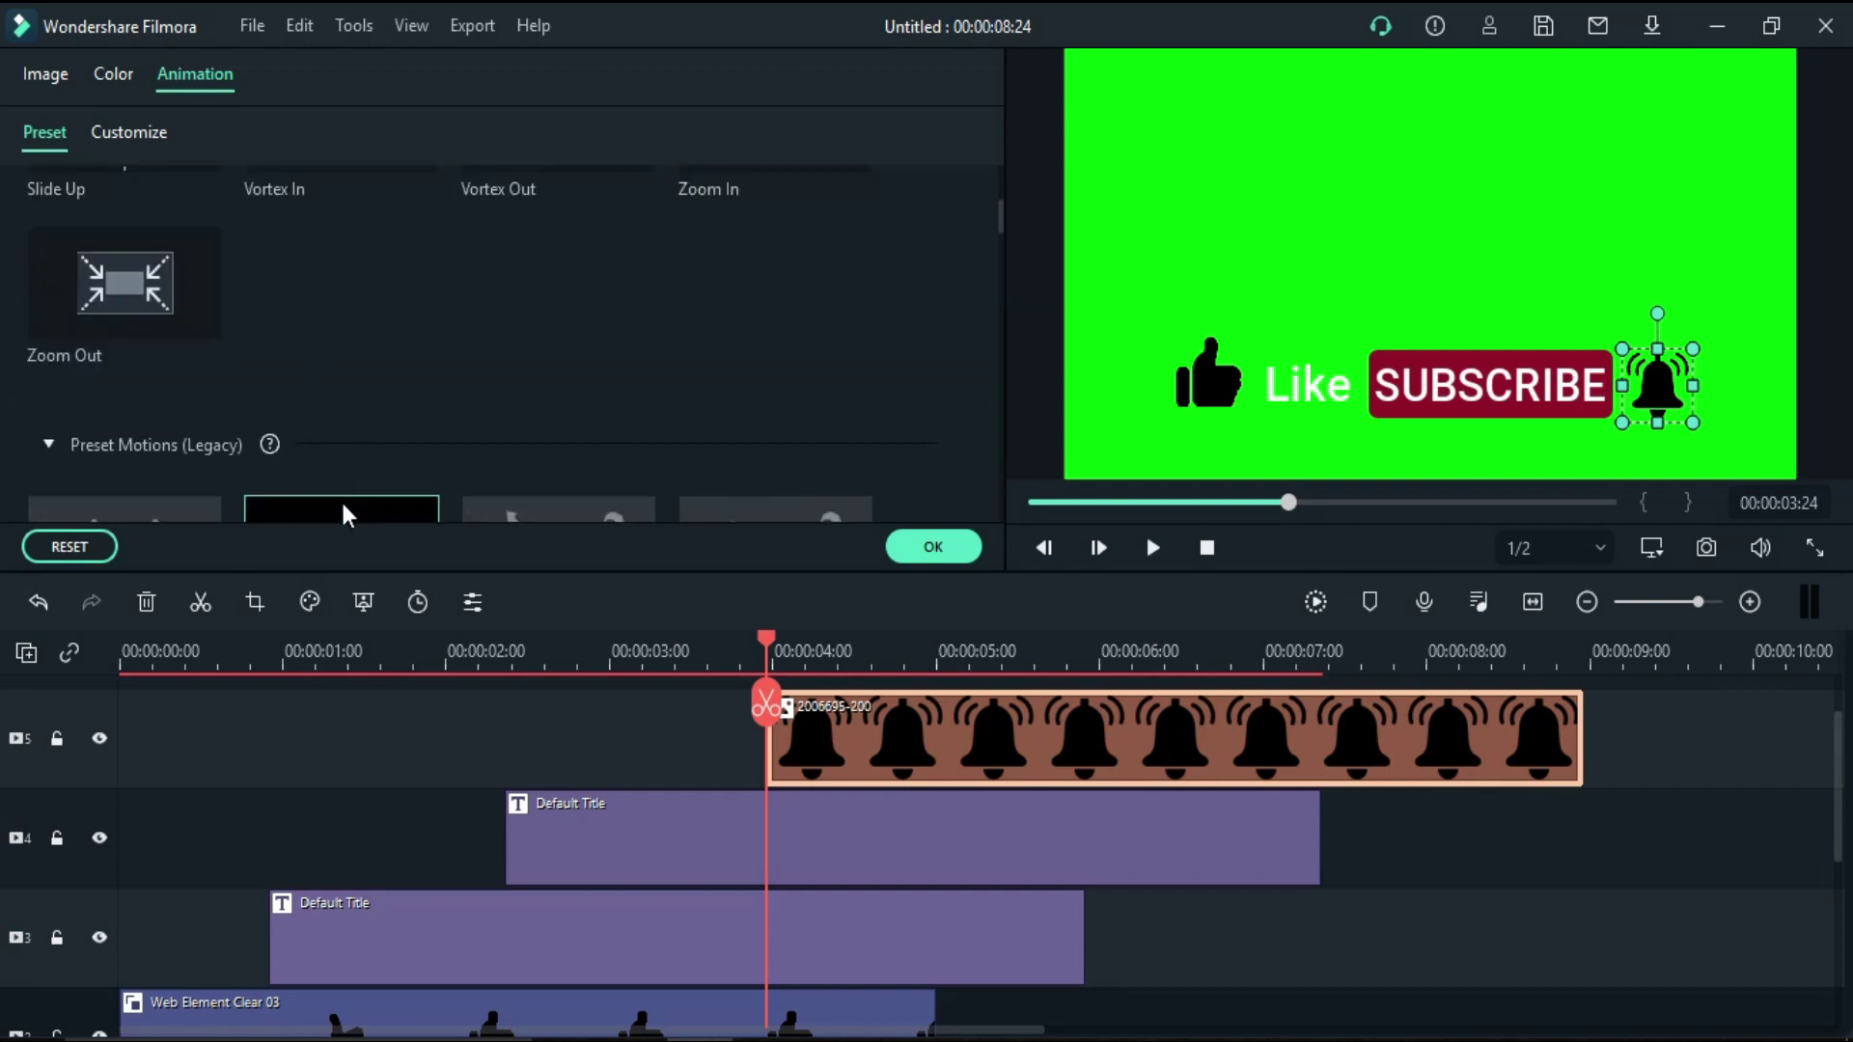
pyautogui.scroll(-2, 1015, 755)
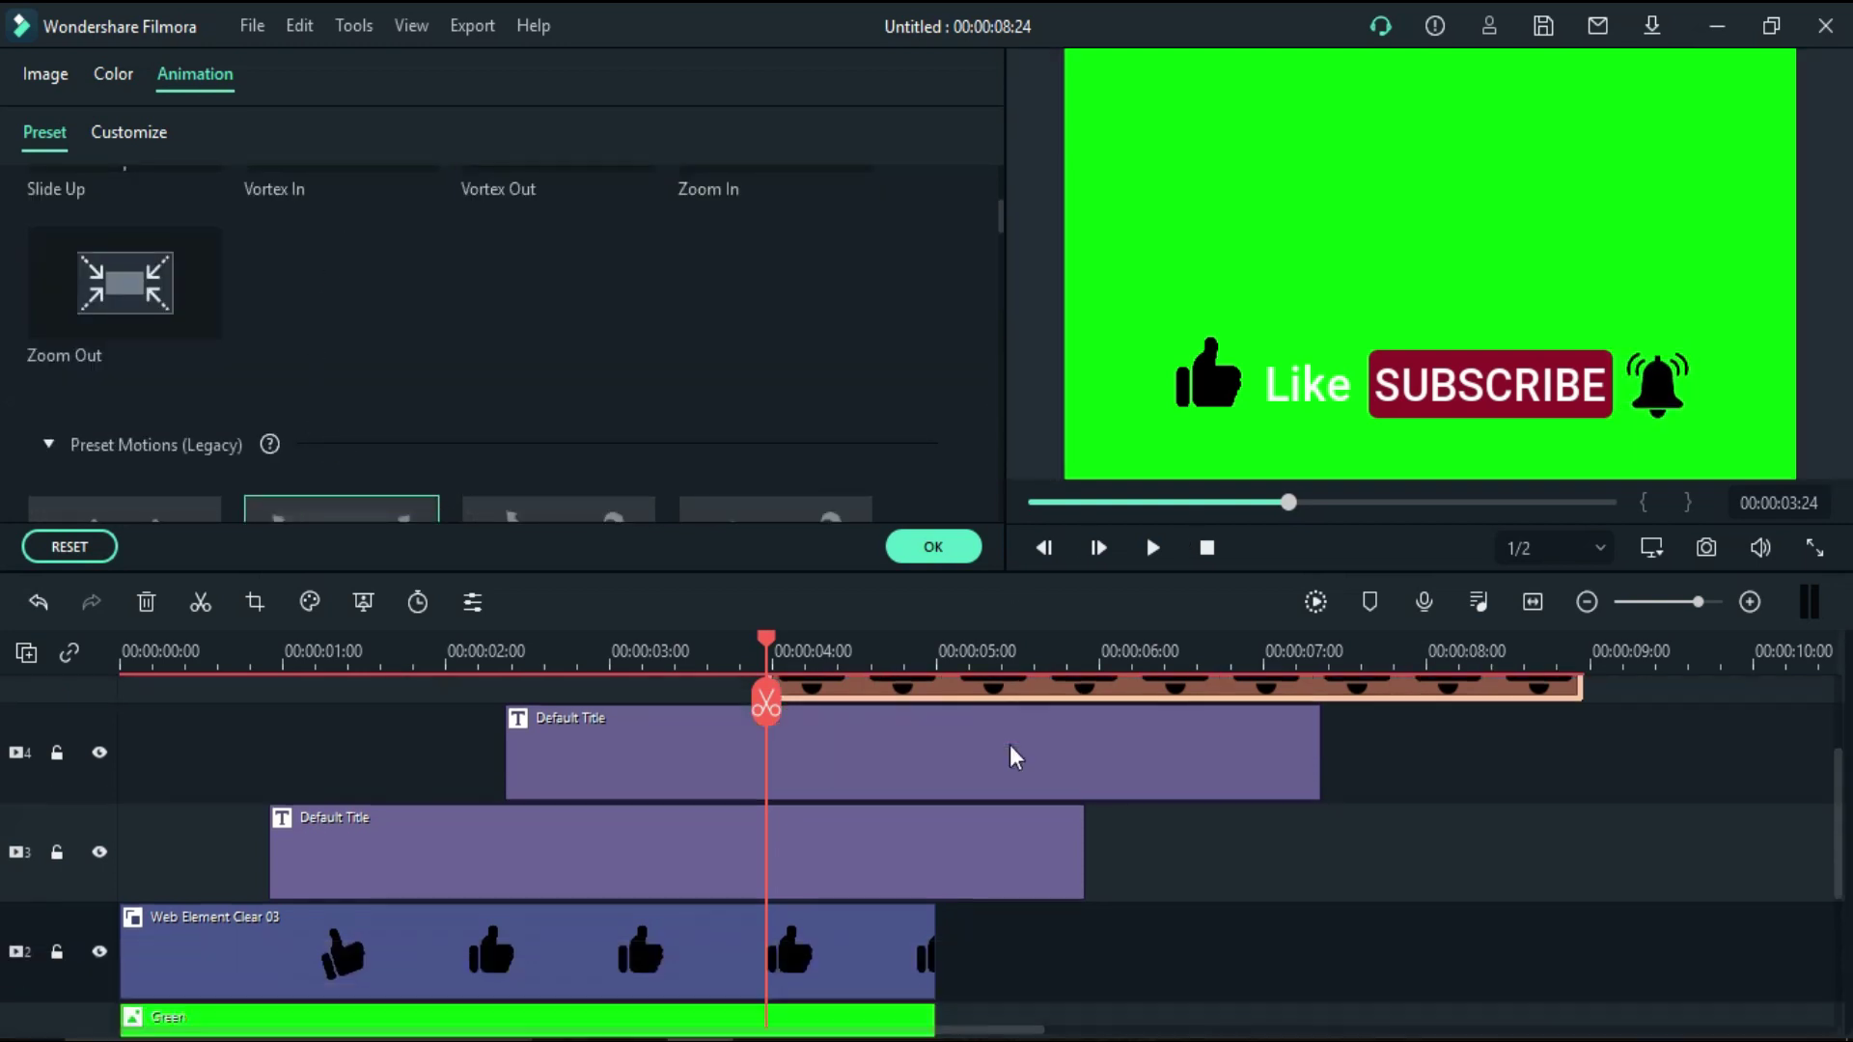
pyautogui.scroll(-1, 1015, 756)
# Split the track 3 title, SUBSCRIBE and bell clips at 00:00:05:00
pyautogui.moveTo(766, 640); pyautogui.dragTo(946, 671)
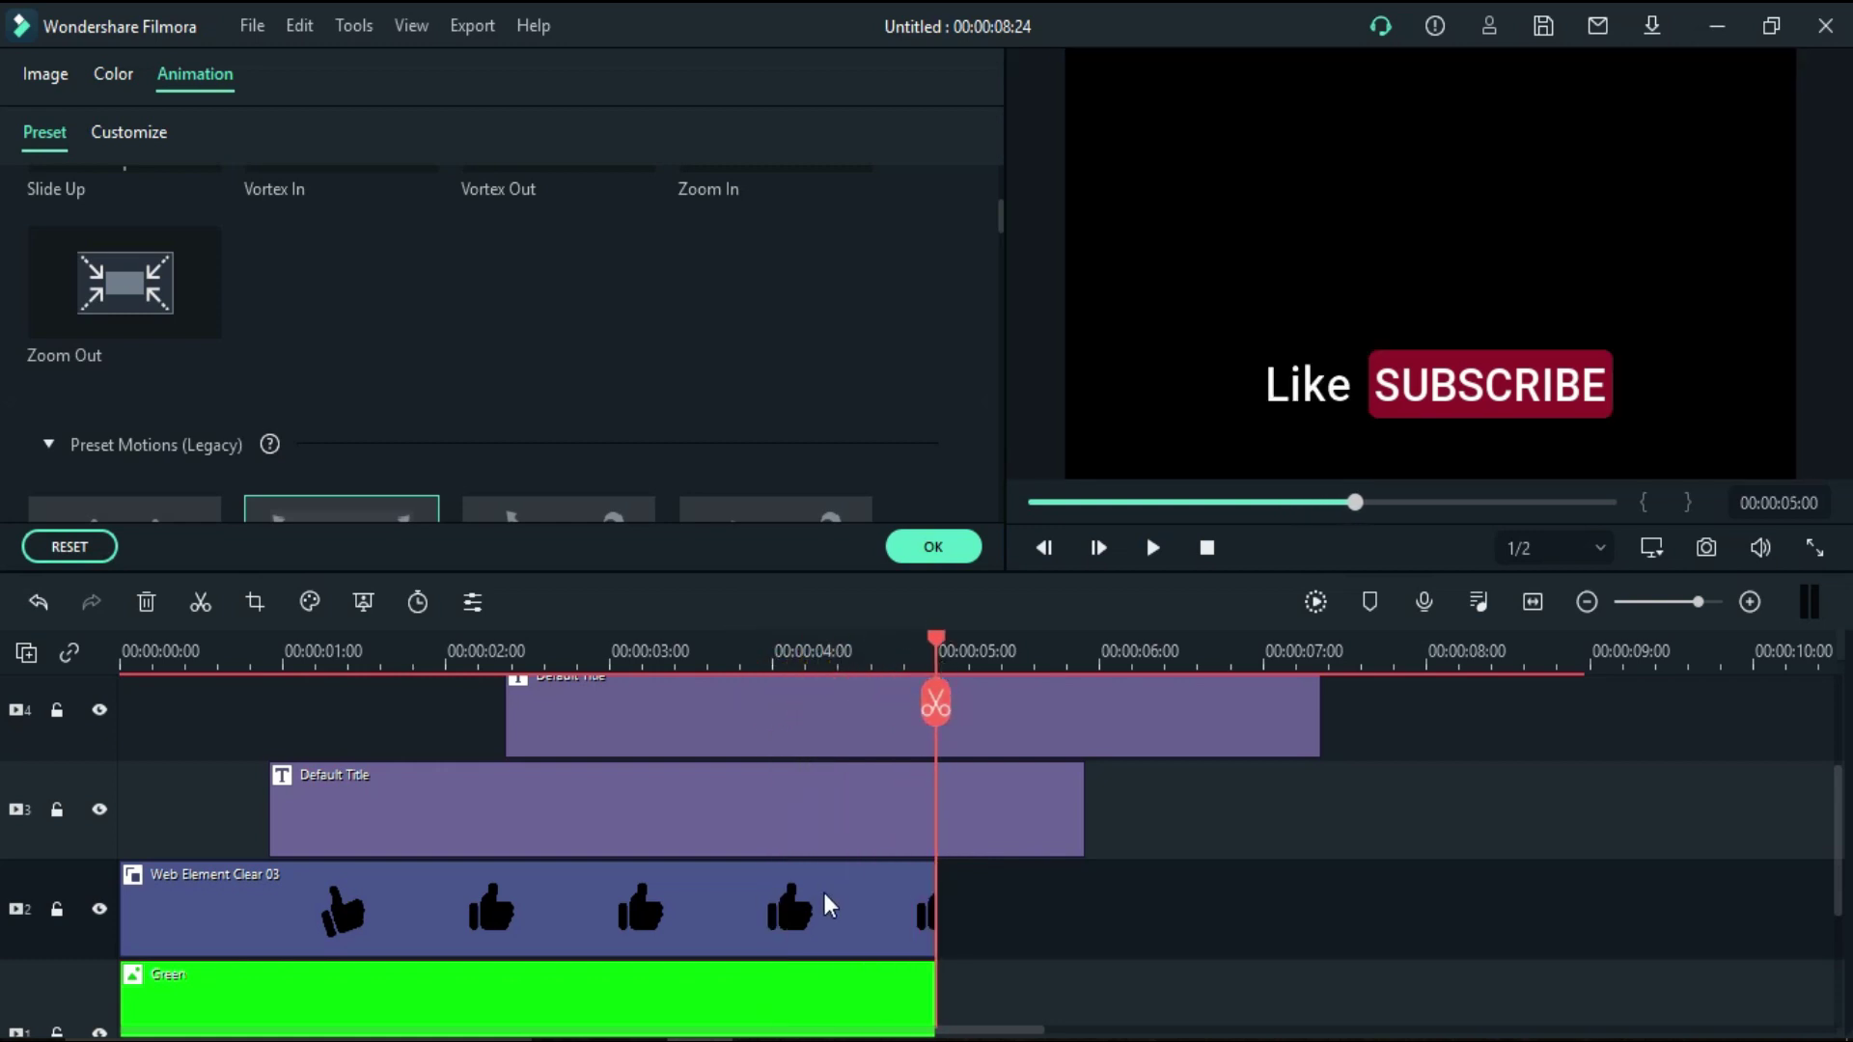
pyautogui.click(869, 832)
pyautogui.click(941, 709)
pyautogui.click(827, 695)
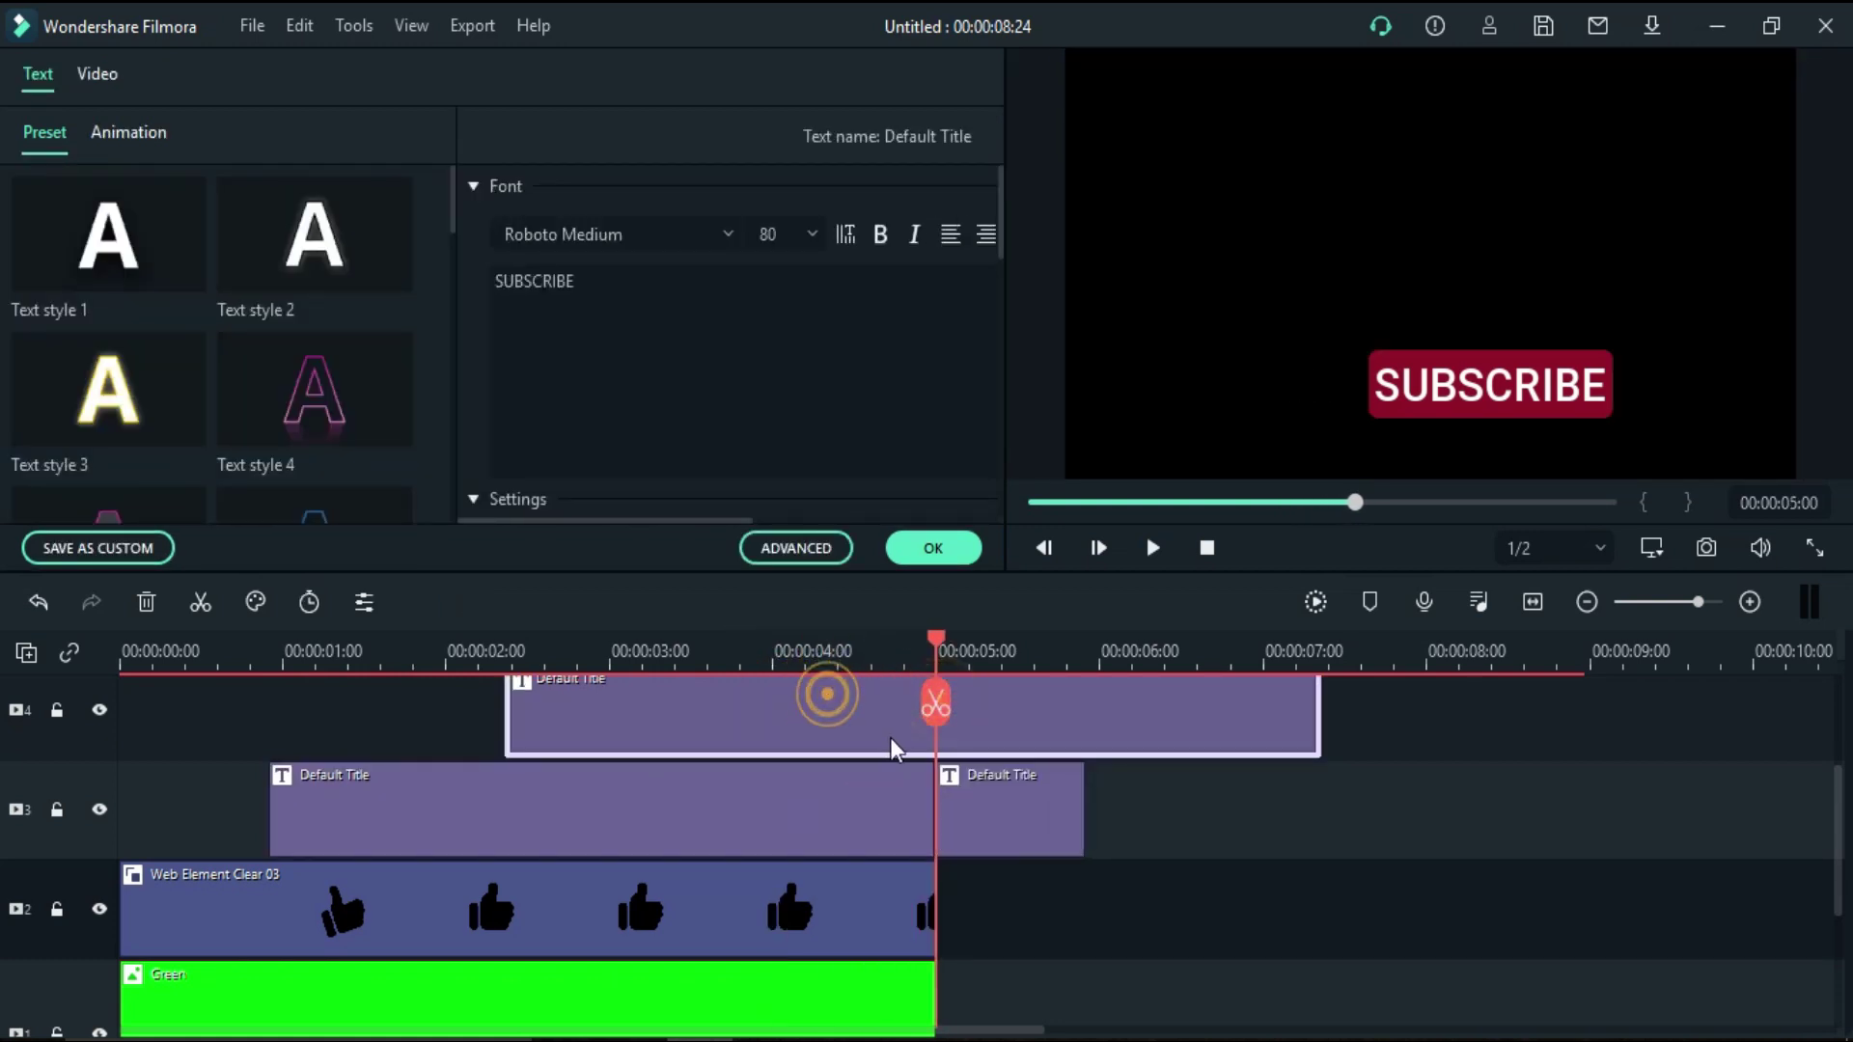
pyautogui.click(935, 704)
pyautogui.scroll(4, 944, 756)
pyautogui.click(944, 758)
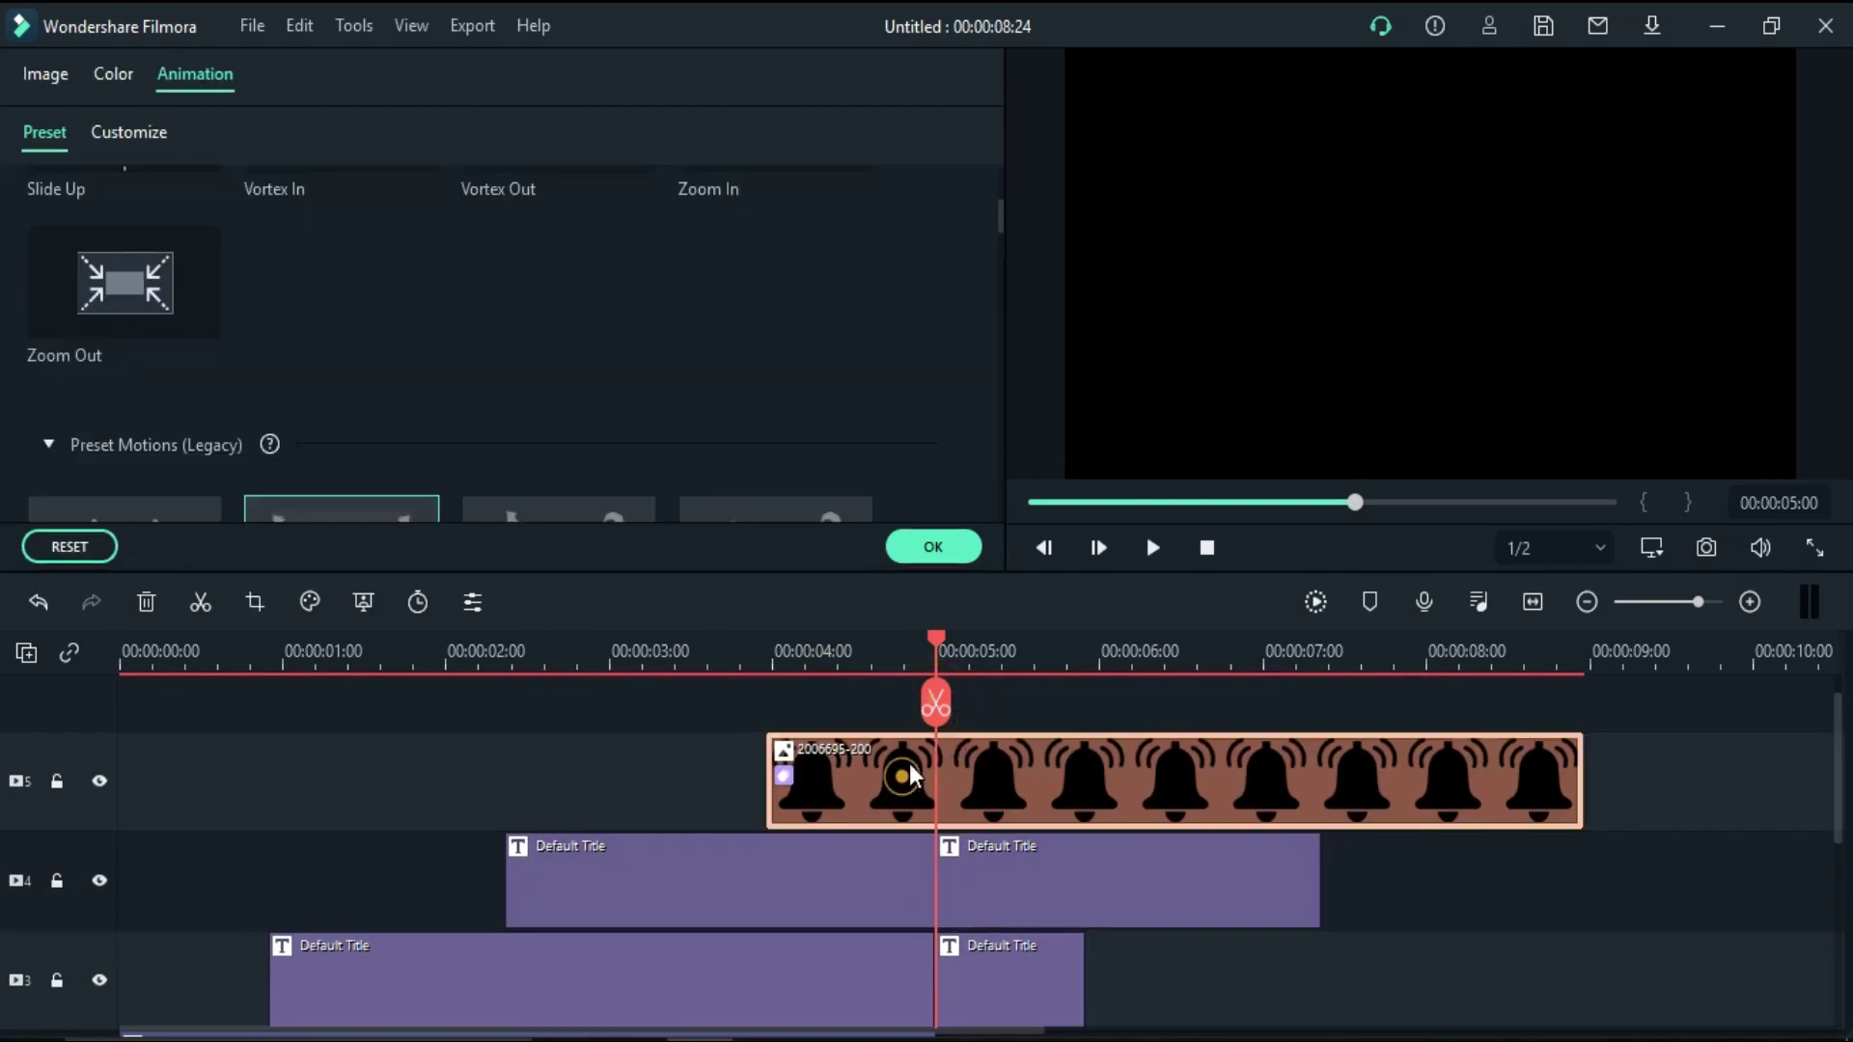
pyautogui.click(935, 704)
pyautogui.moveTo(1145, 1026); pyautogui.dragTo(1054, 815)
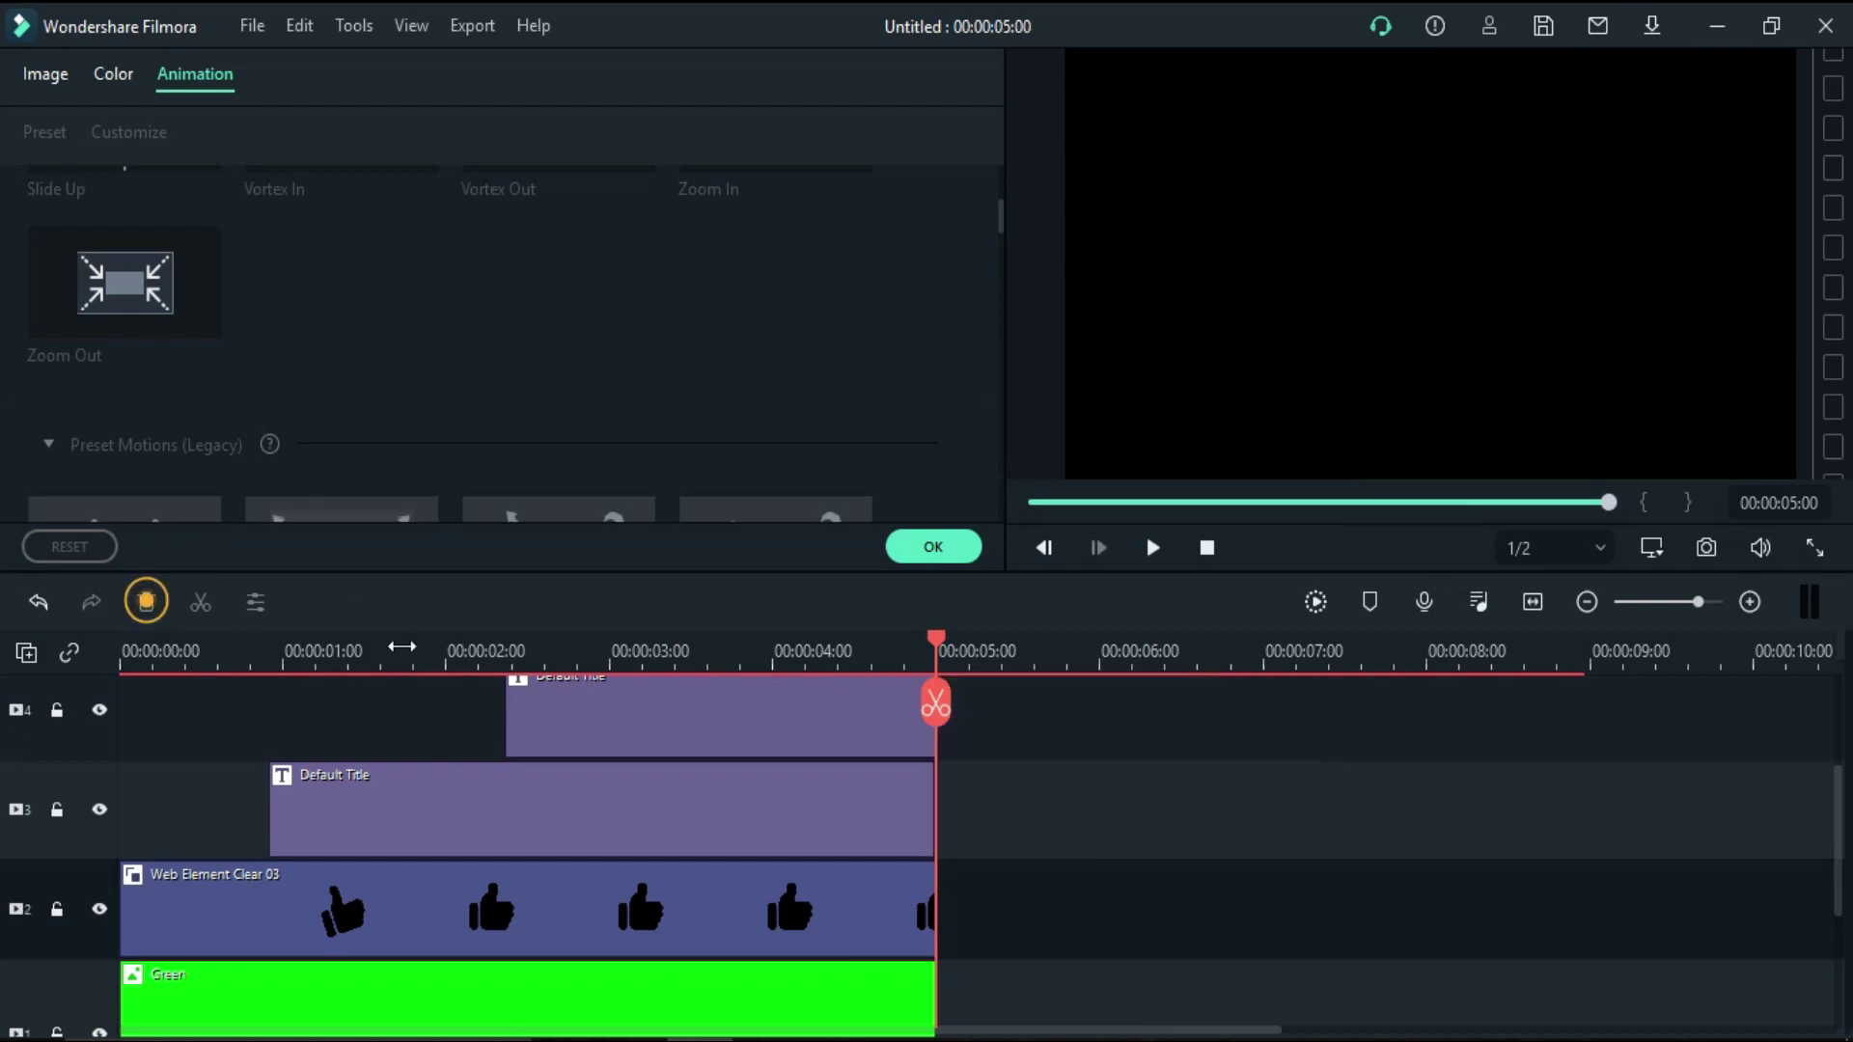
# Play the animation from the beginning to check the trimmed clips
pyautogui.click(1021, 687)
pyautogui.press('Home')
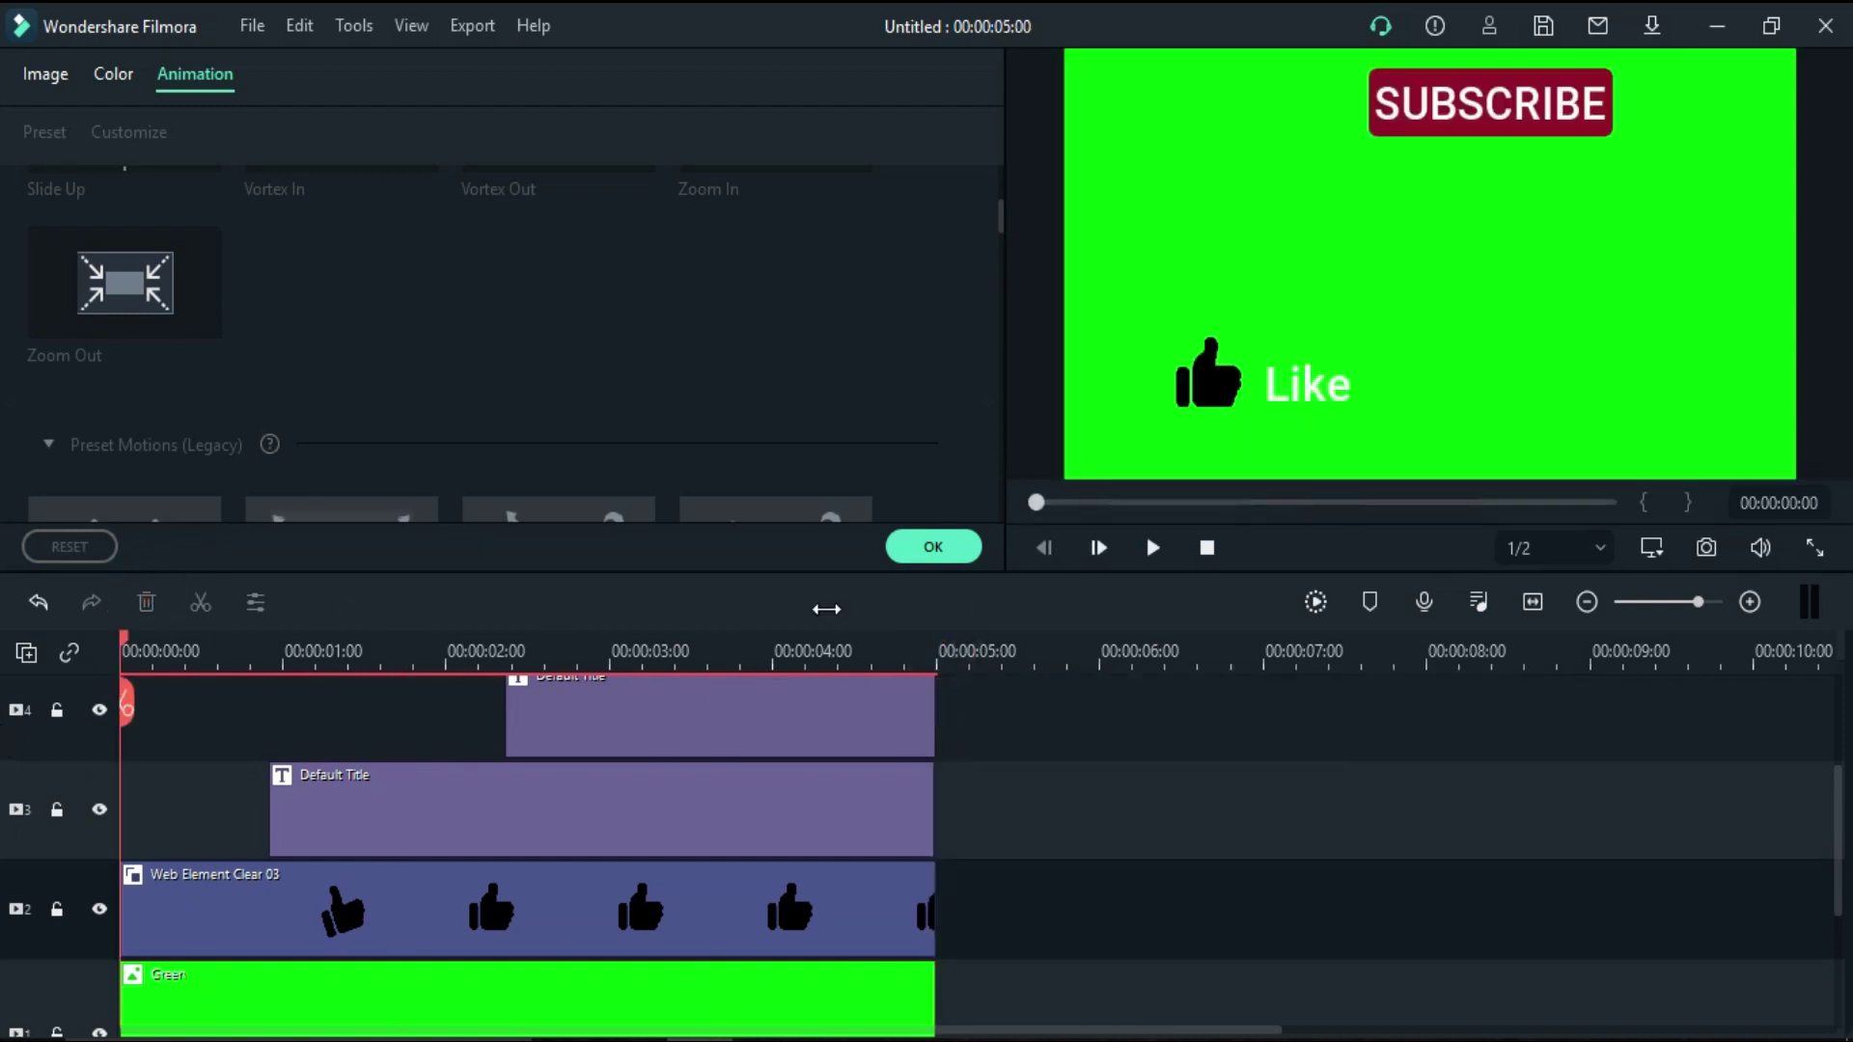
pyautogui.click(1155, 548)
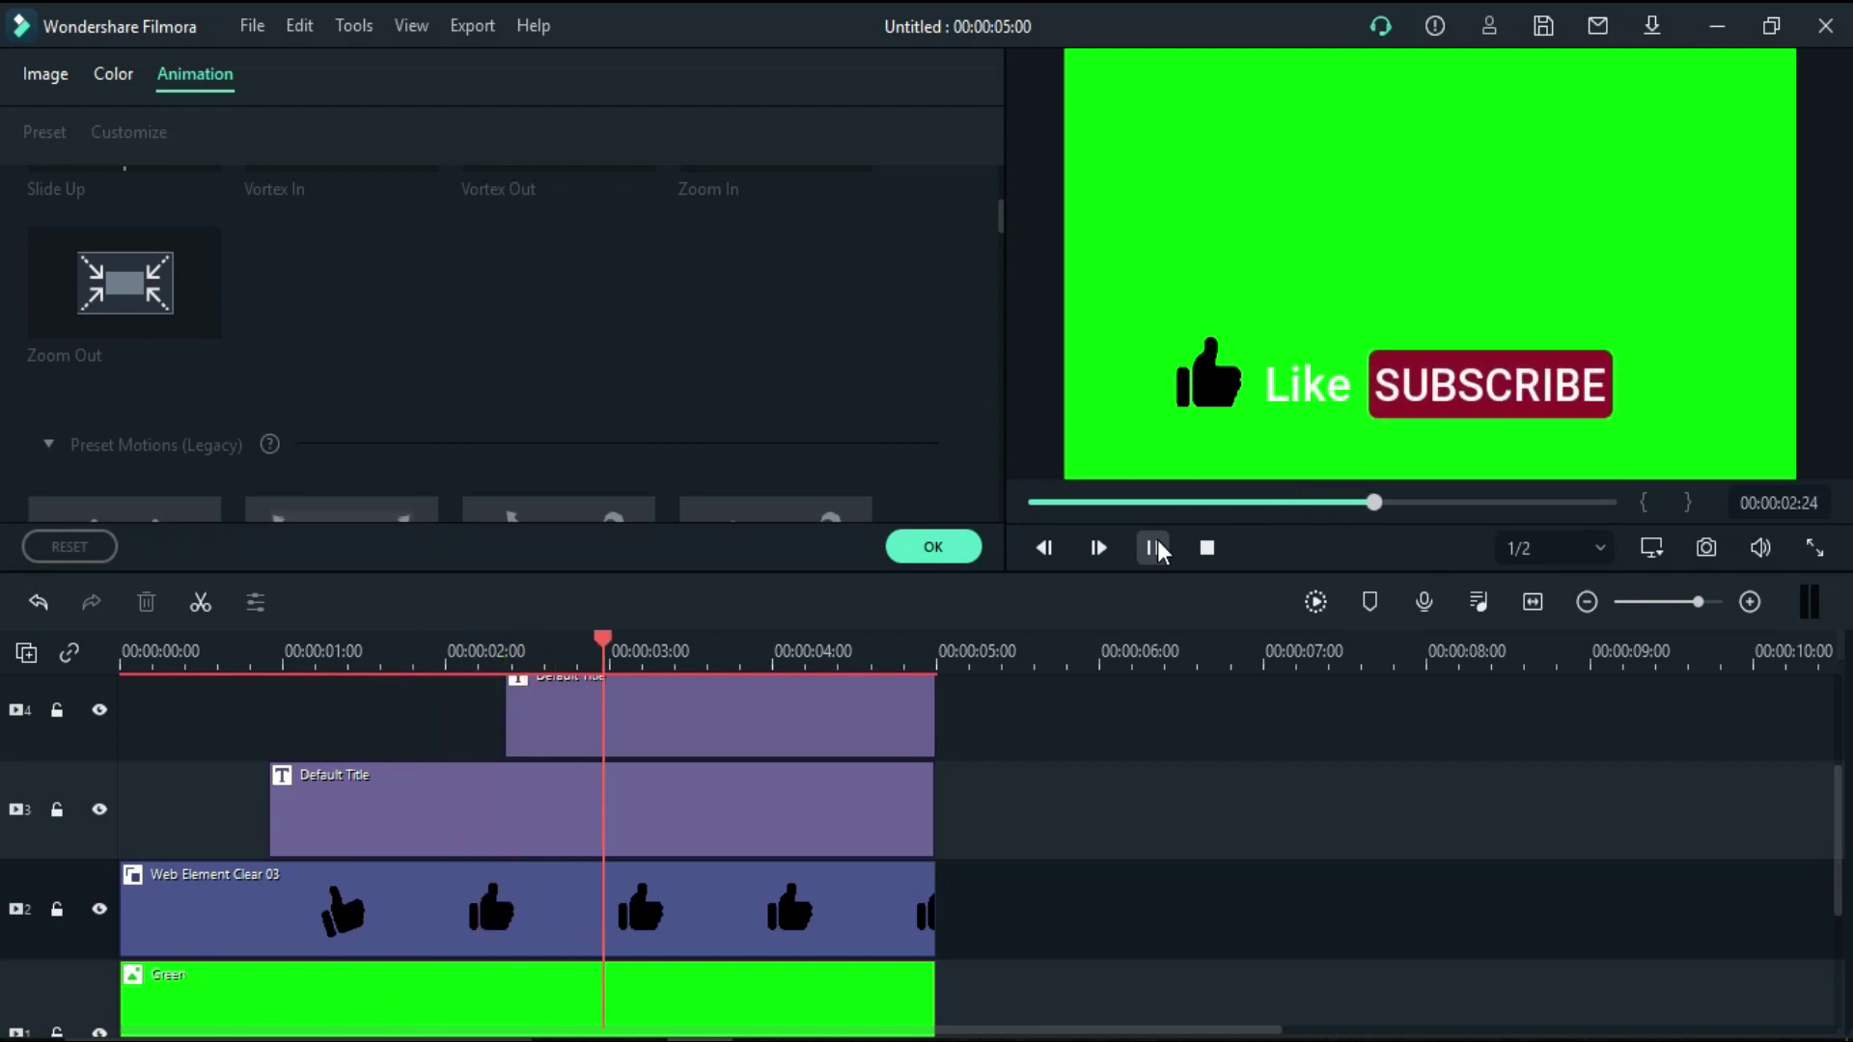
pyautogui.click(1154, 548)
pyautogui.scroll(2, 787, 757)
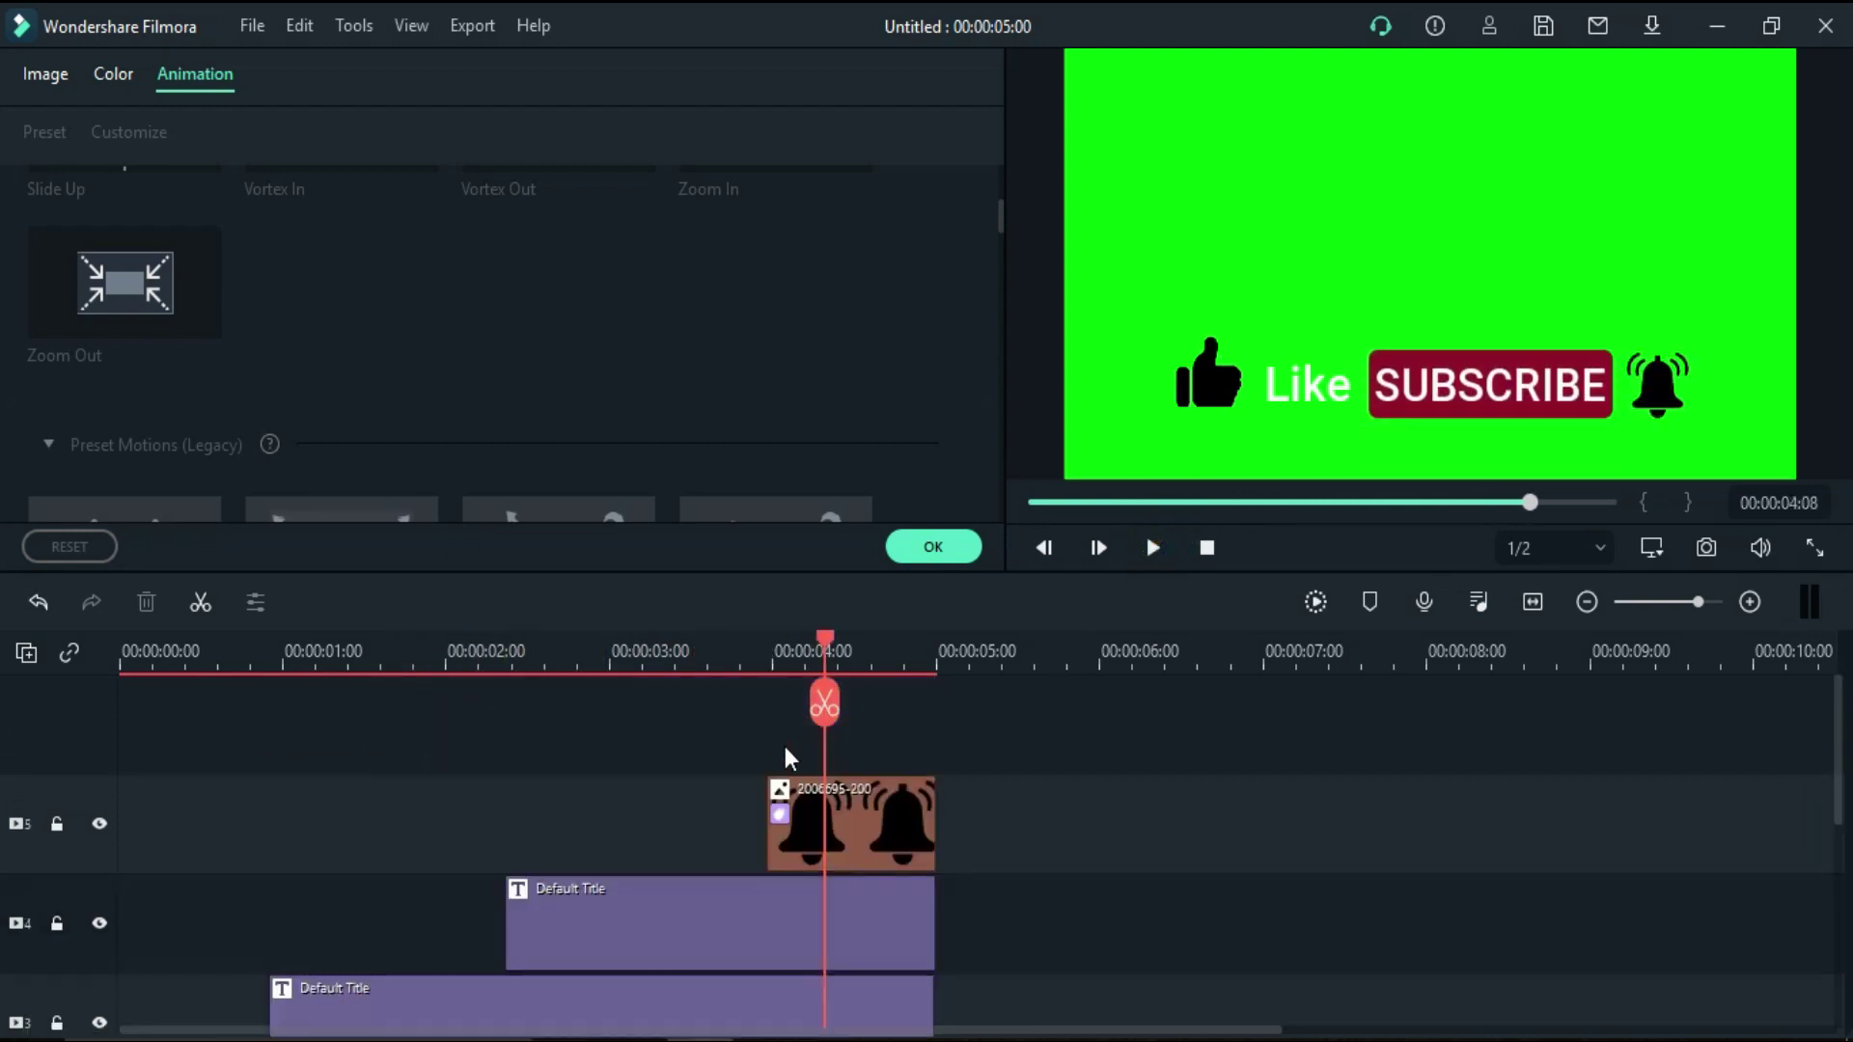
# Extend the bell clip to start near 3.5 seconds, preview it, and confirm its animation
pyautogui.click(780, 840)
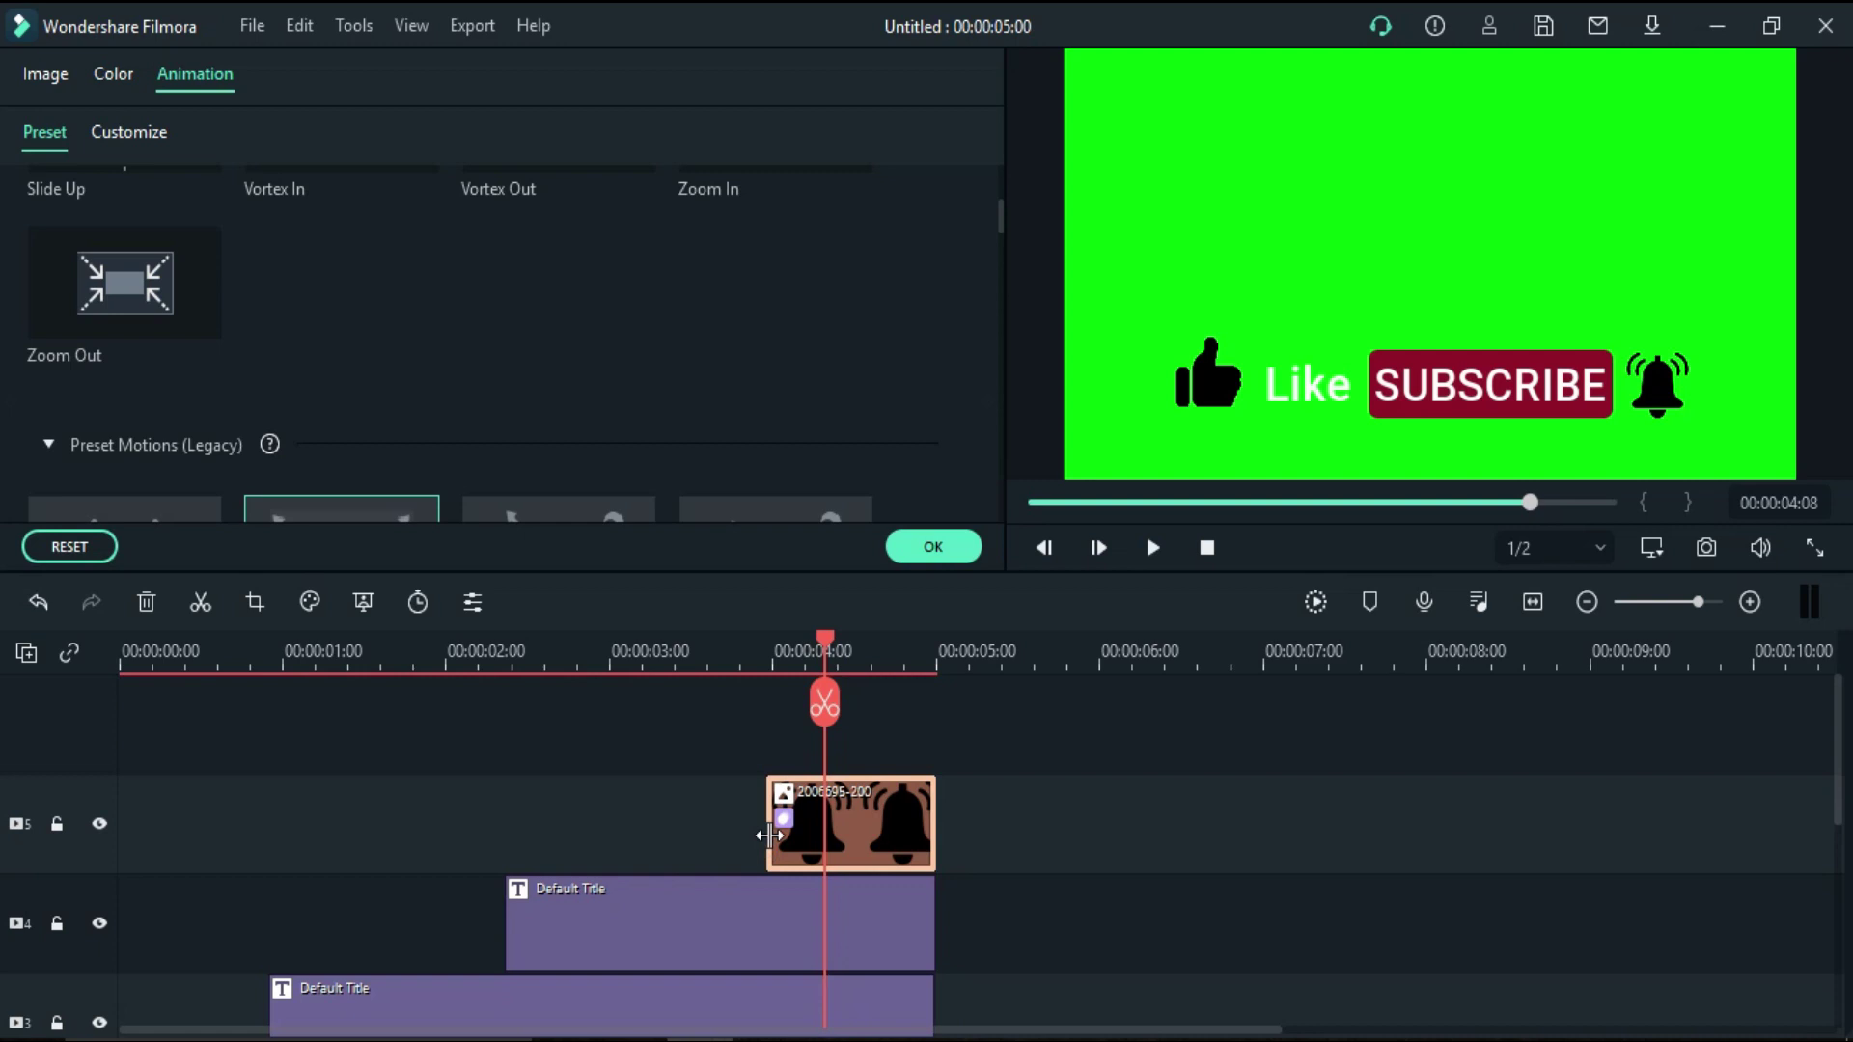
pyautogui.moveTo(770, 836)
pyautogui.mouseDown()
pyautogui.moveTo(738, 827)
pyautogui.moveTo(811, 829)
pyautogui.moveTo(772, 828)
pyautogui.mouseUp()
pyautogui.moveTo(825, 639); pyautogui.dragTo(641, 639)
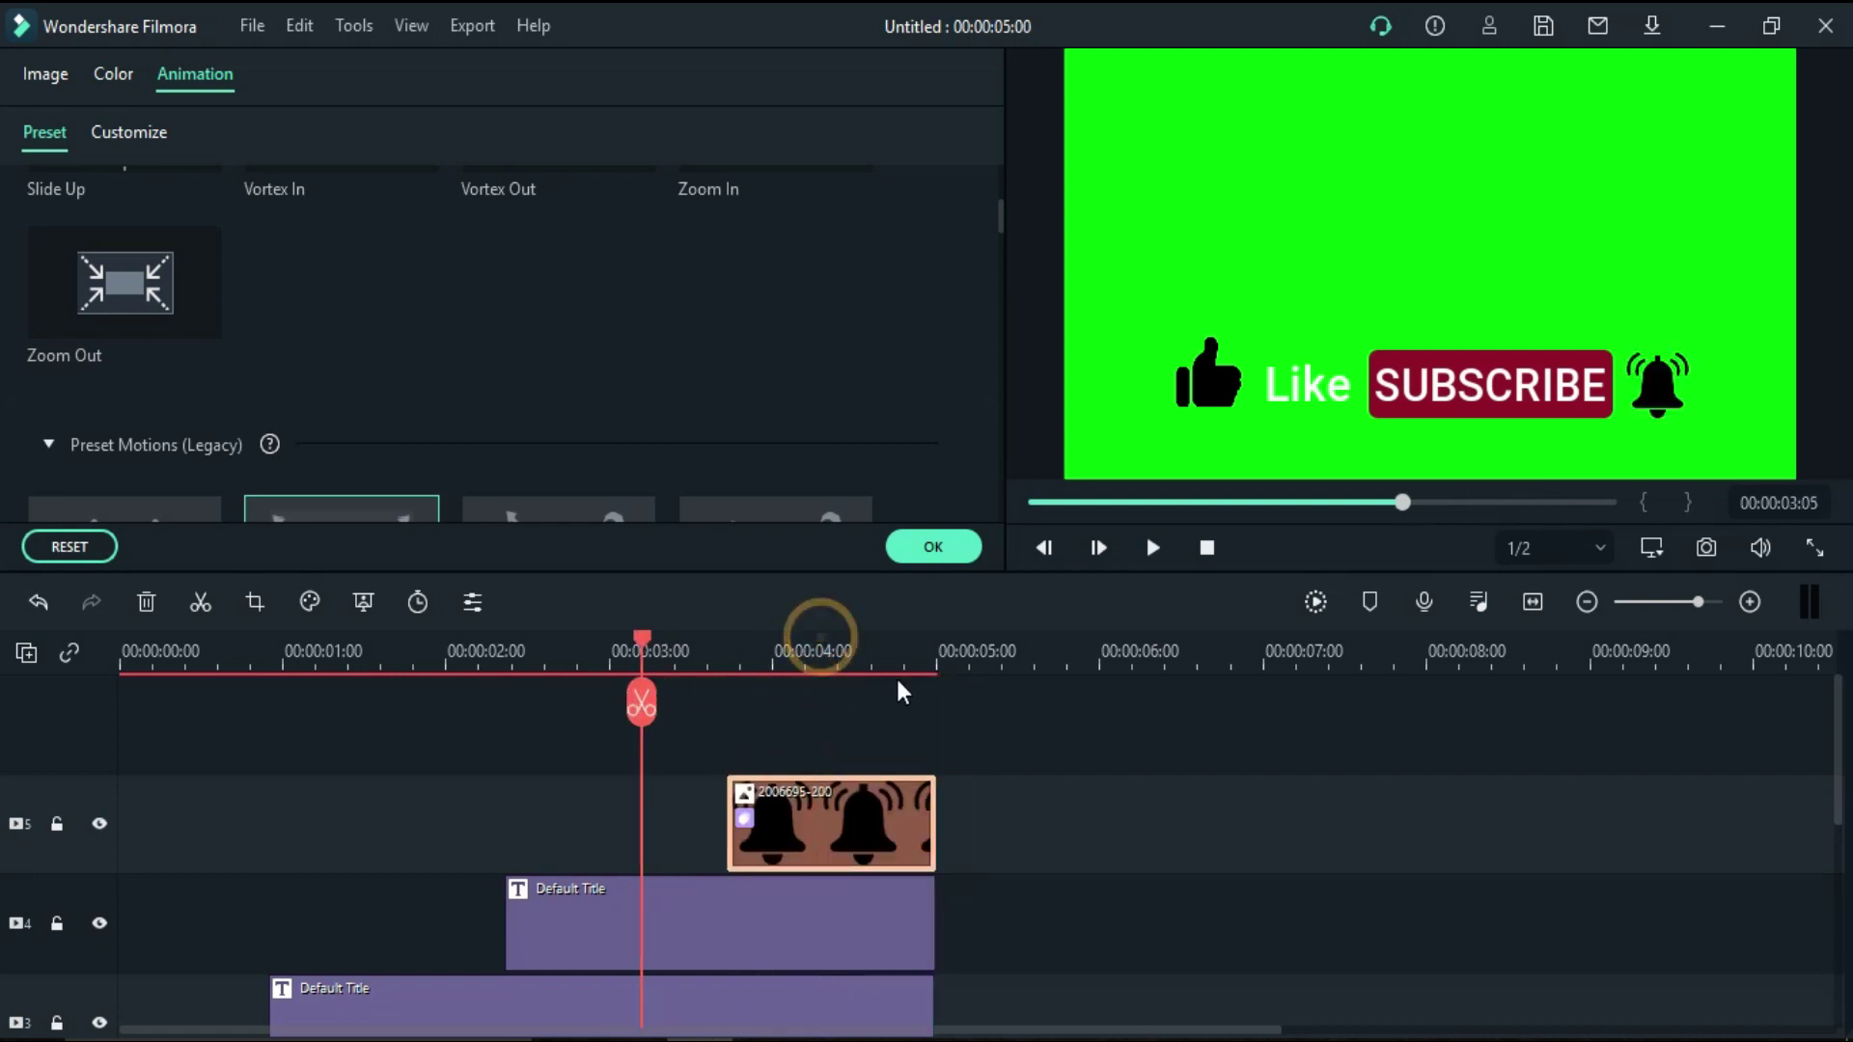
pyautogui.click(1152, 547)
pyautogui.click(1152, 547)
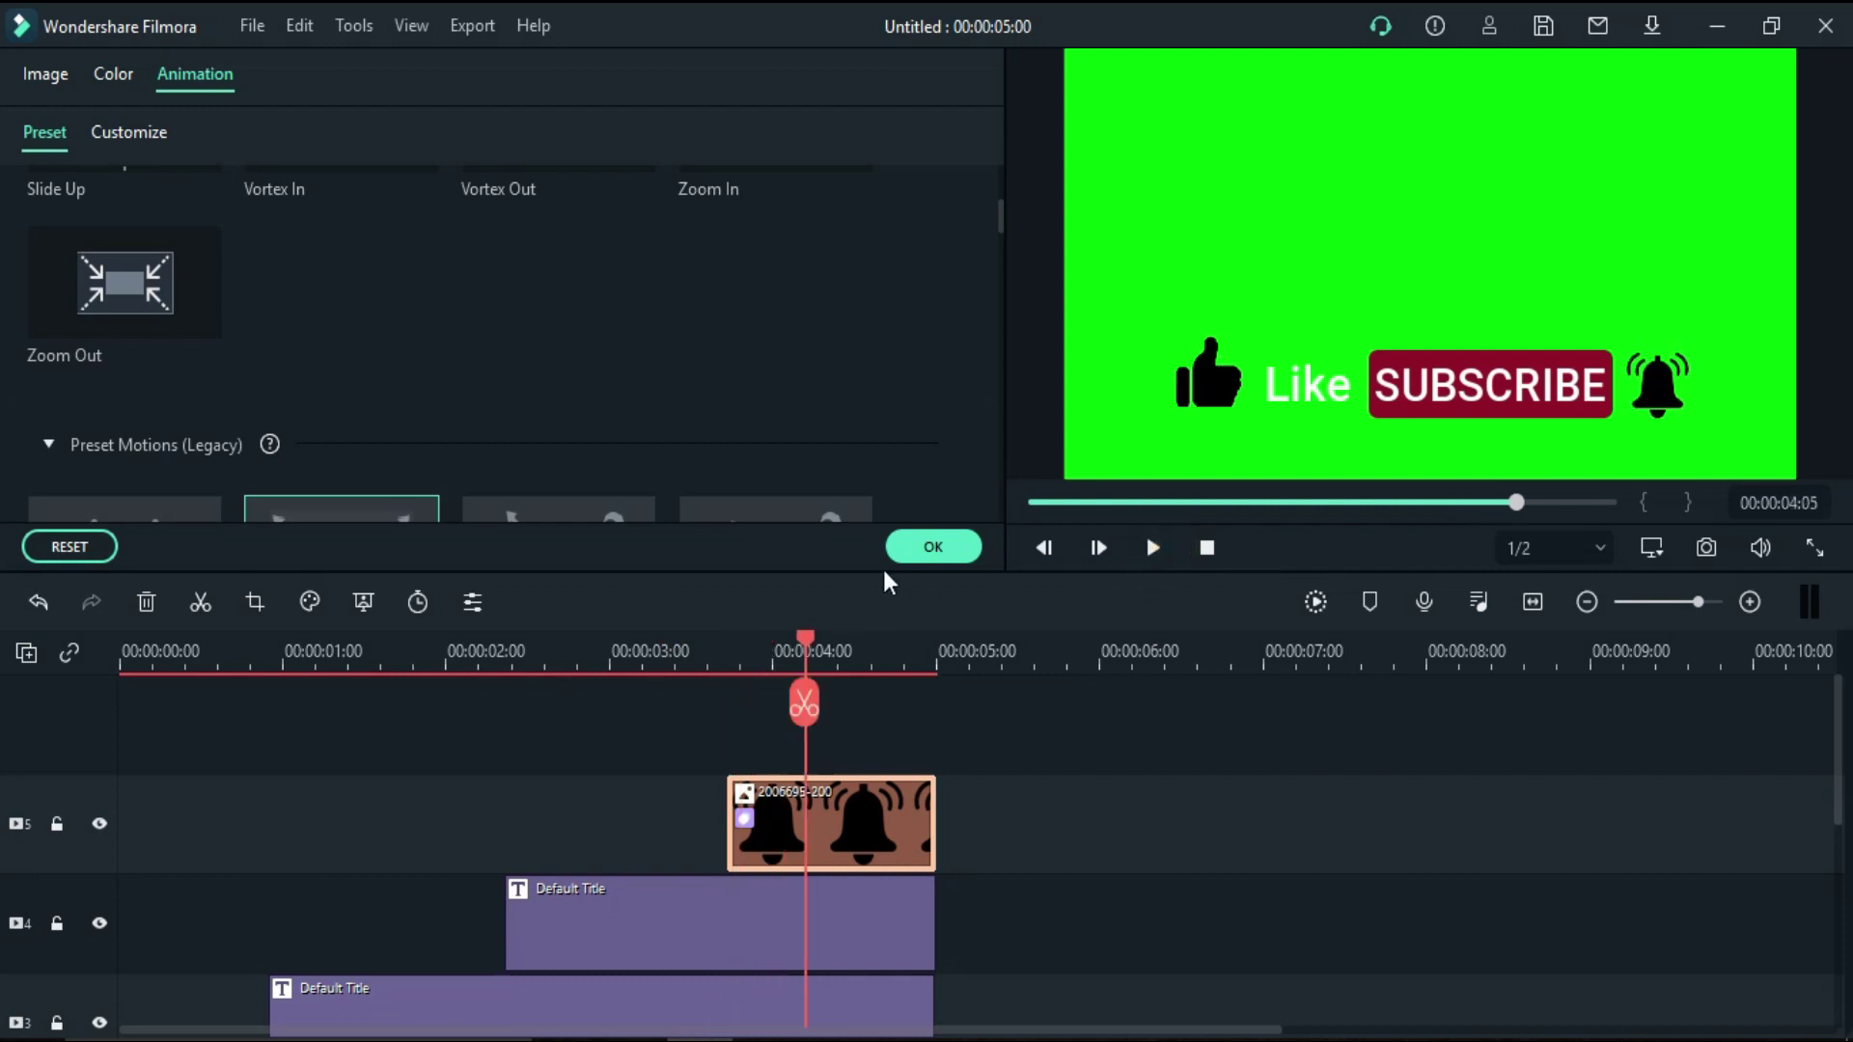
pyautogui.click(931, 546)
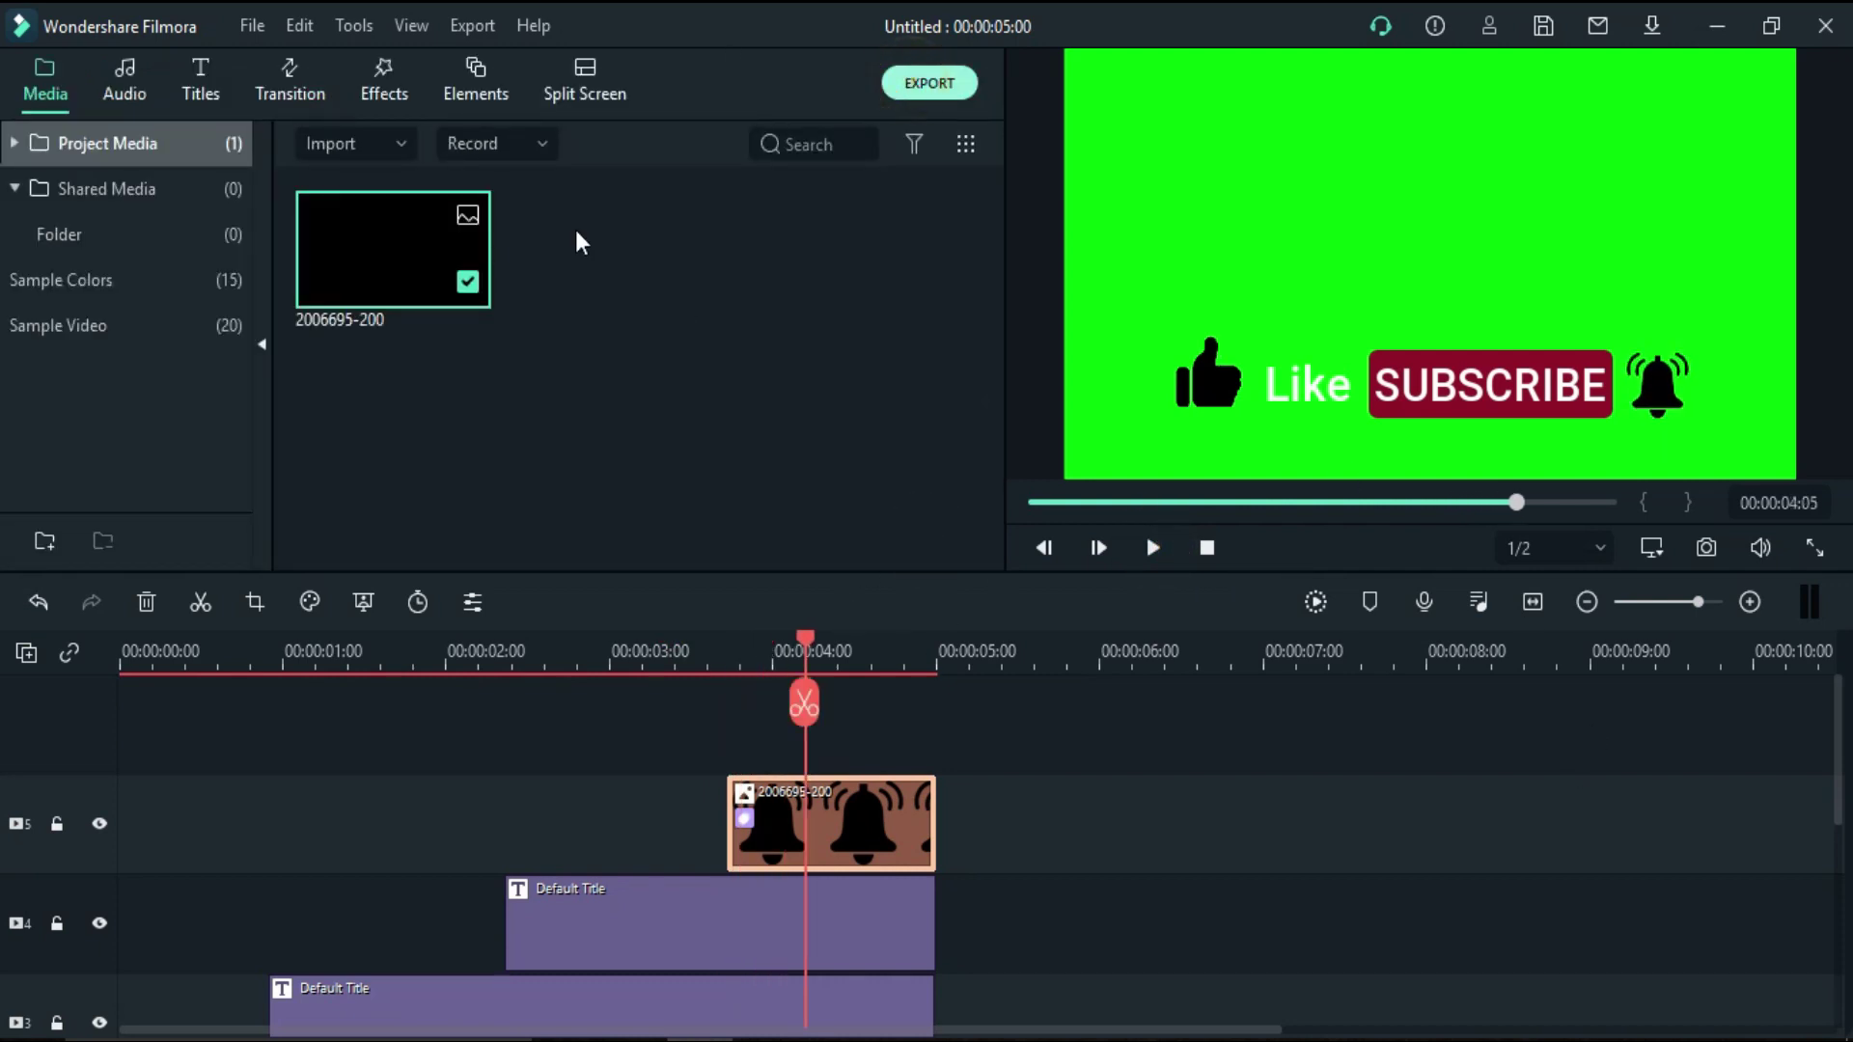
# Export the video as asdklj.mp4 at 1920x1080 to G:/Youtube and dismiss the finished notice
pyautogui.doubleClick(939, 223)
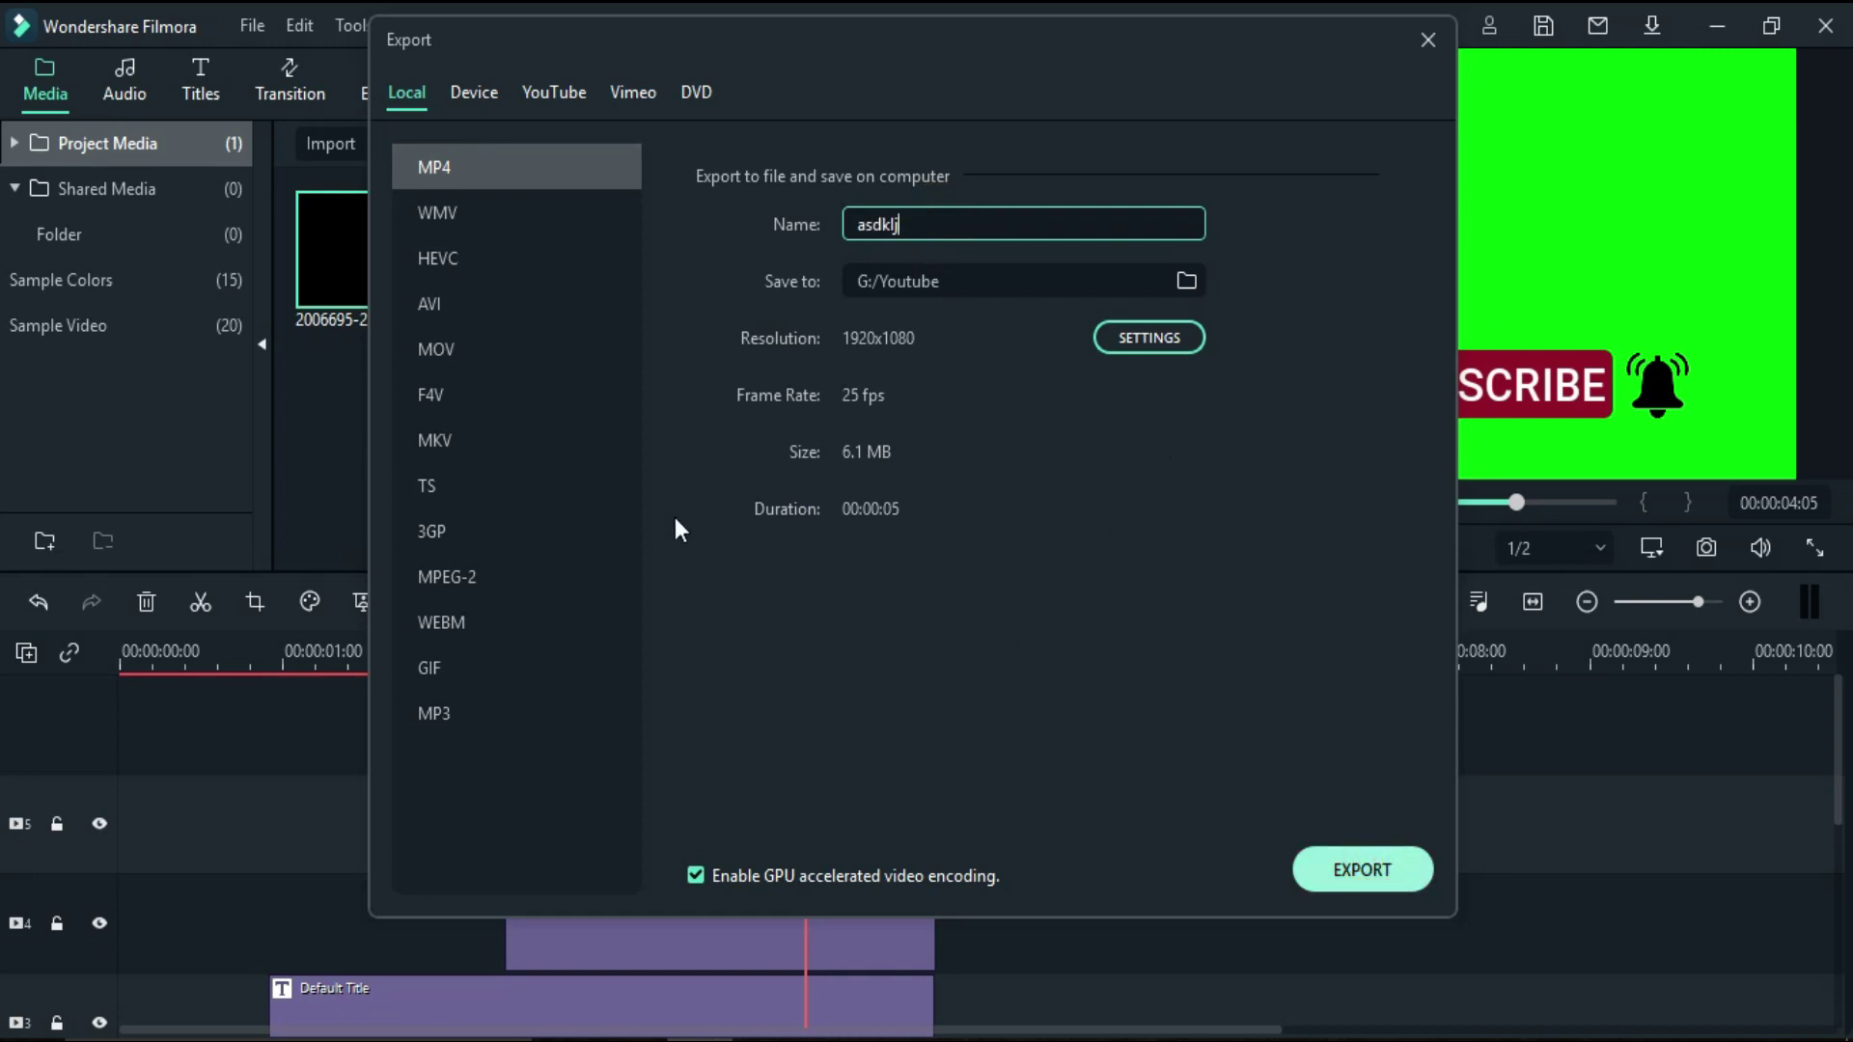
pyautogui.press('Escape')
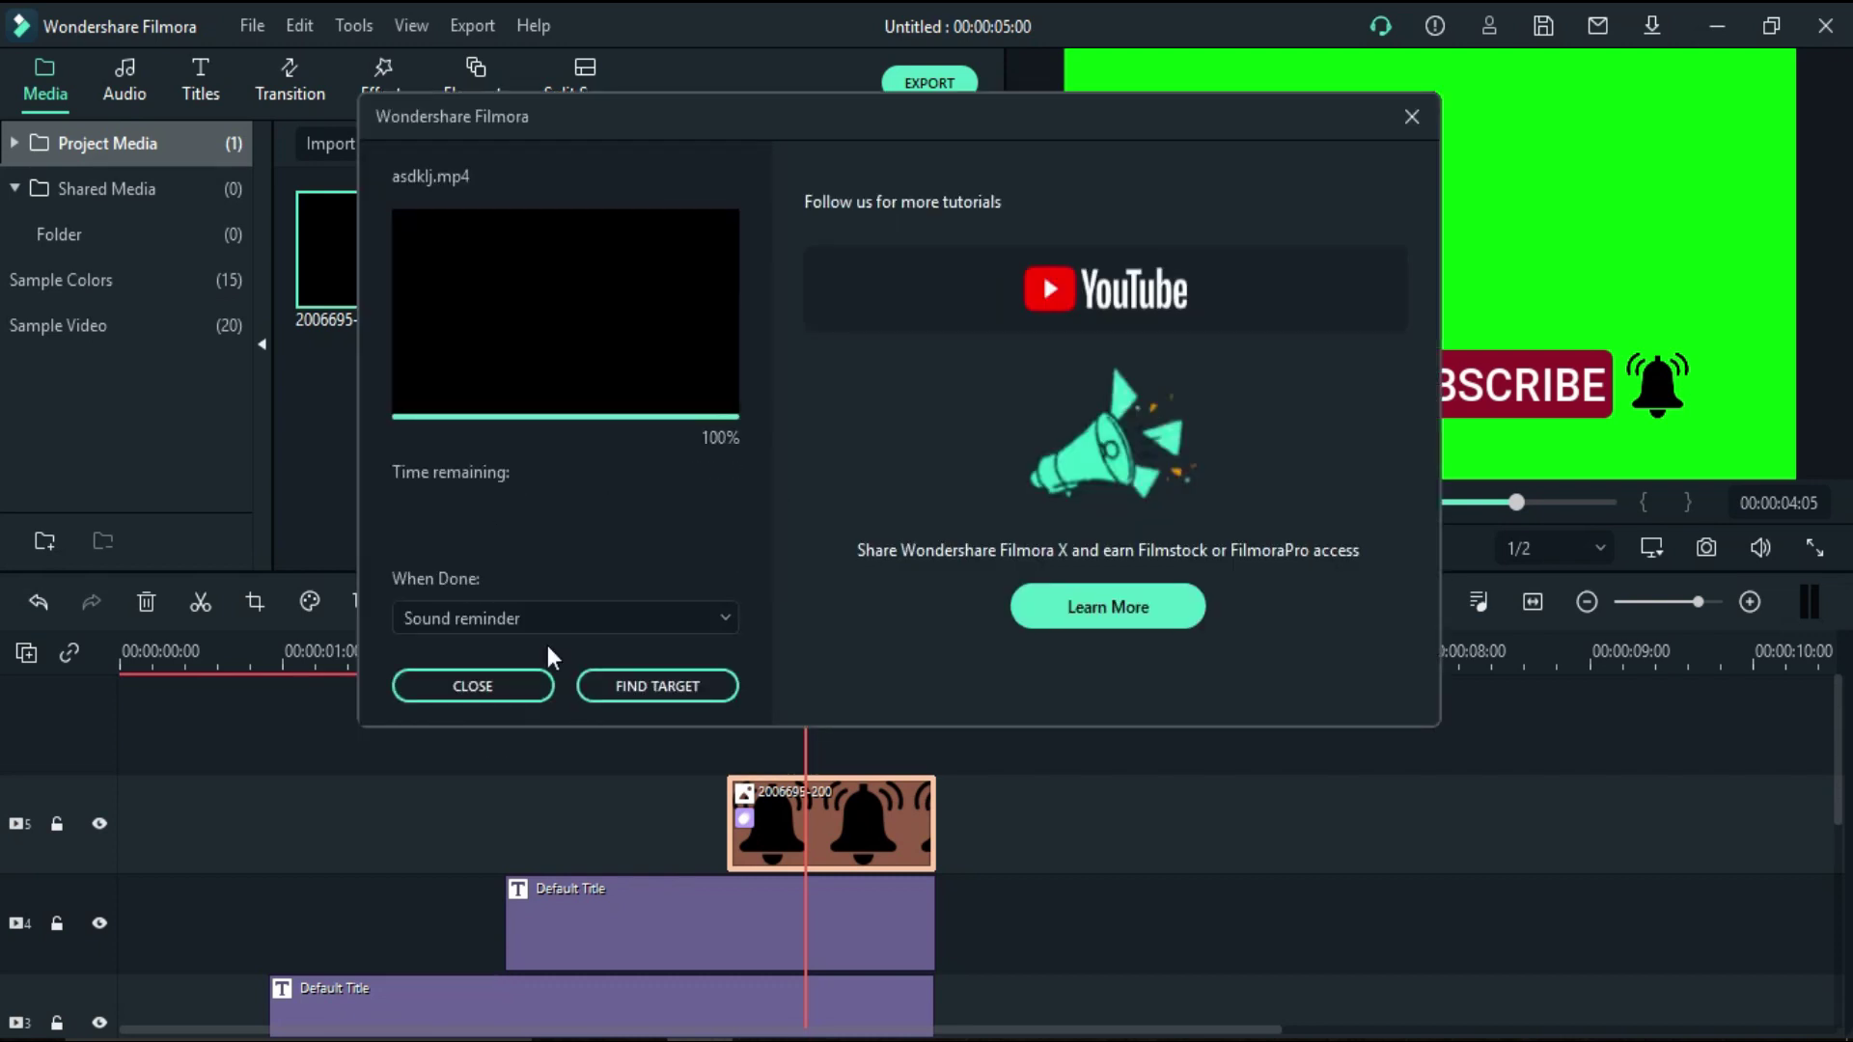
pyautogui.press('Escape')
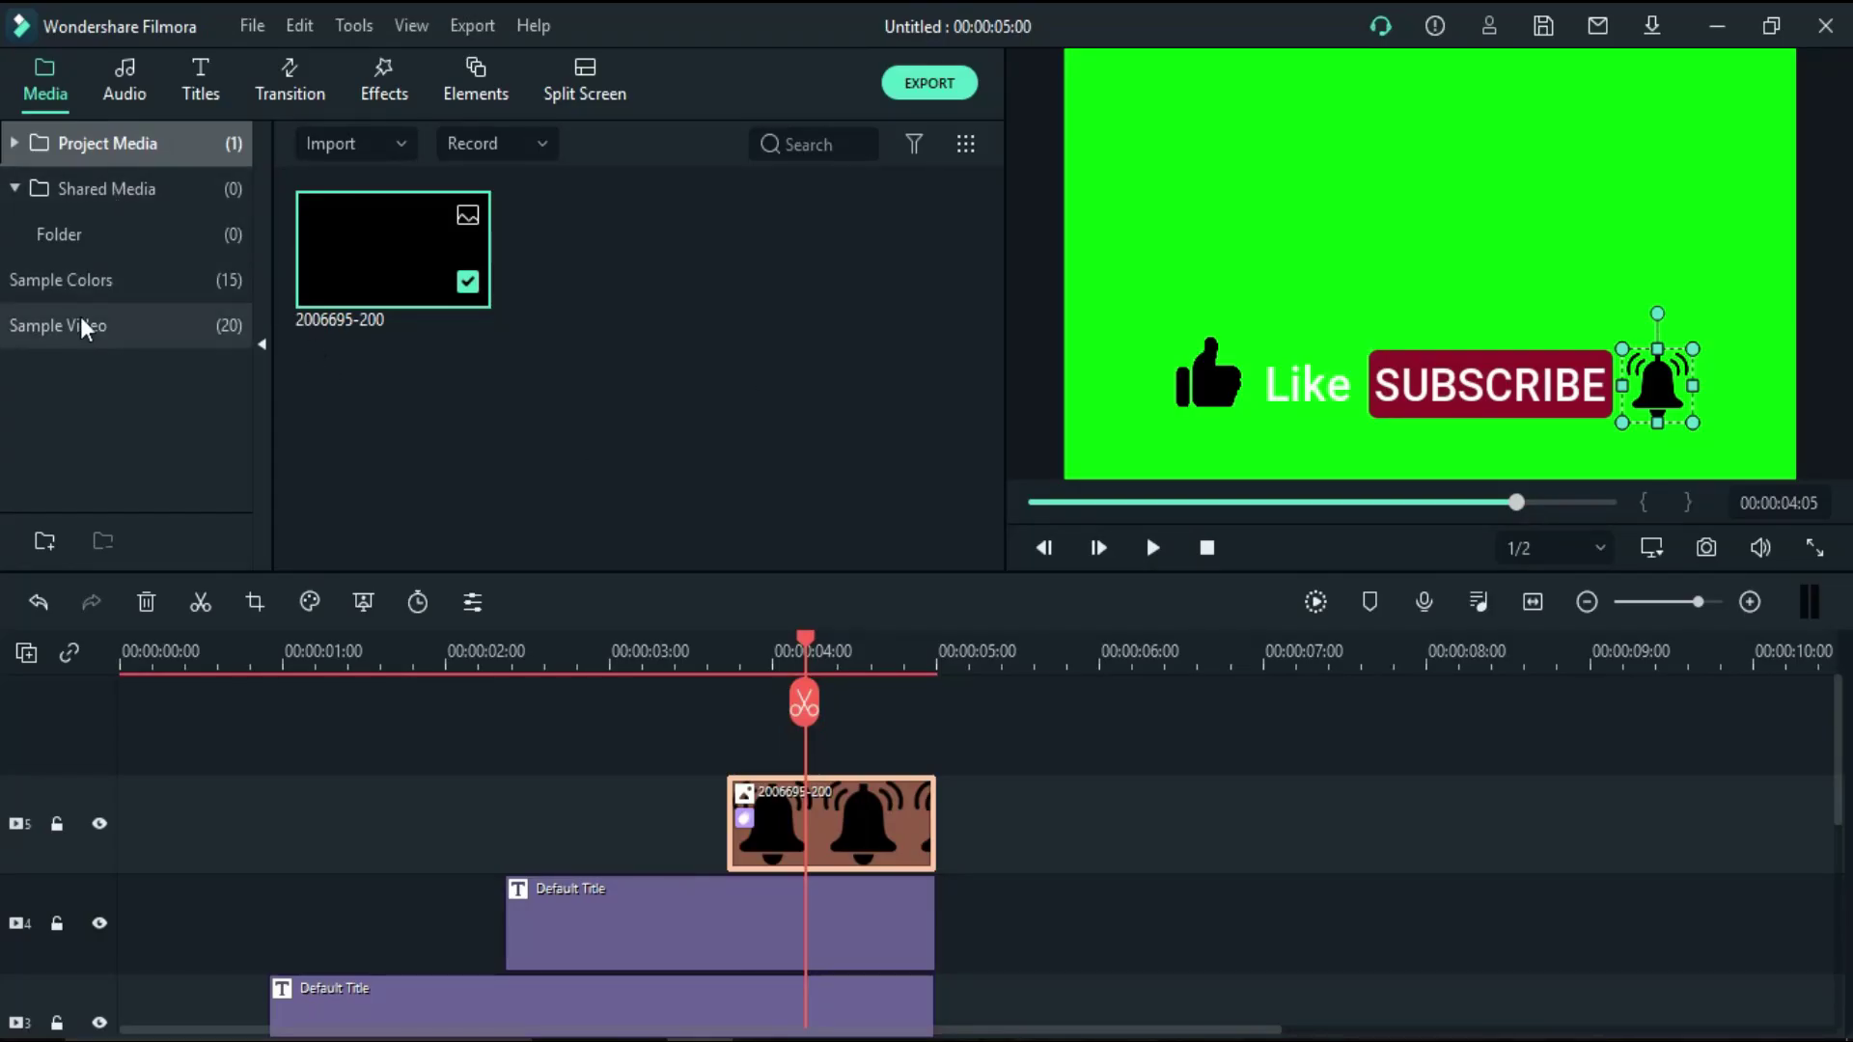
# Delete all existing clips from the timeline
pyautogui.click(68, 323)
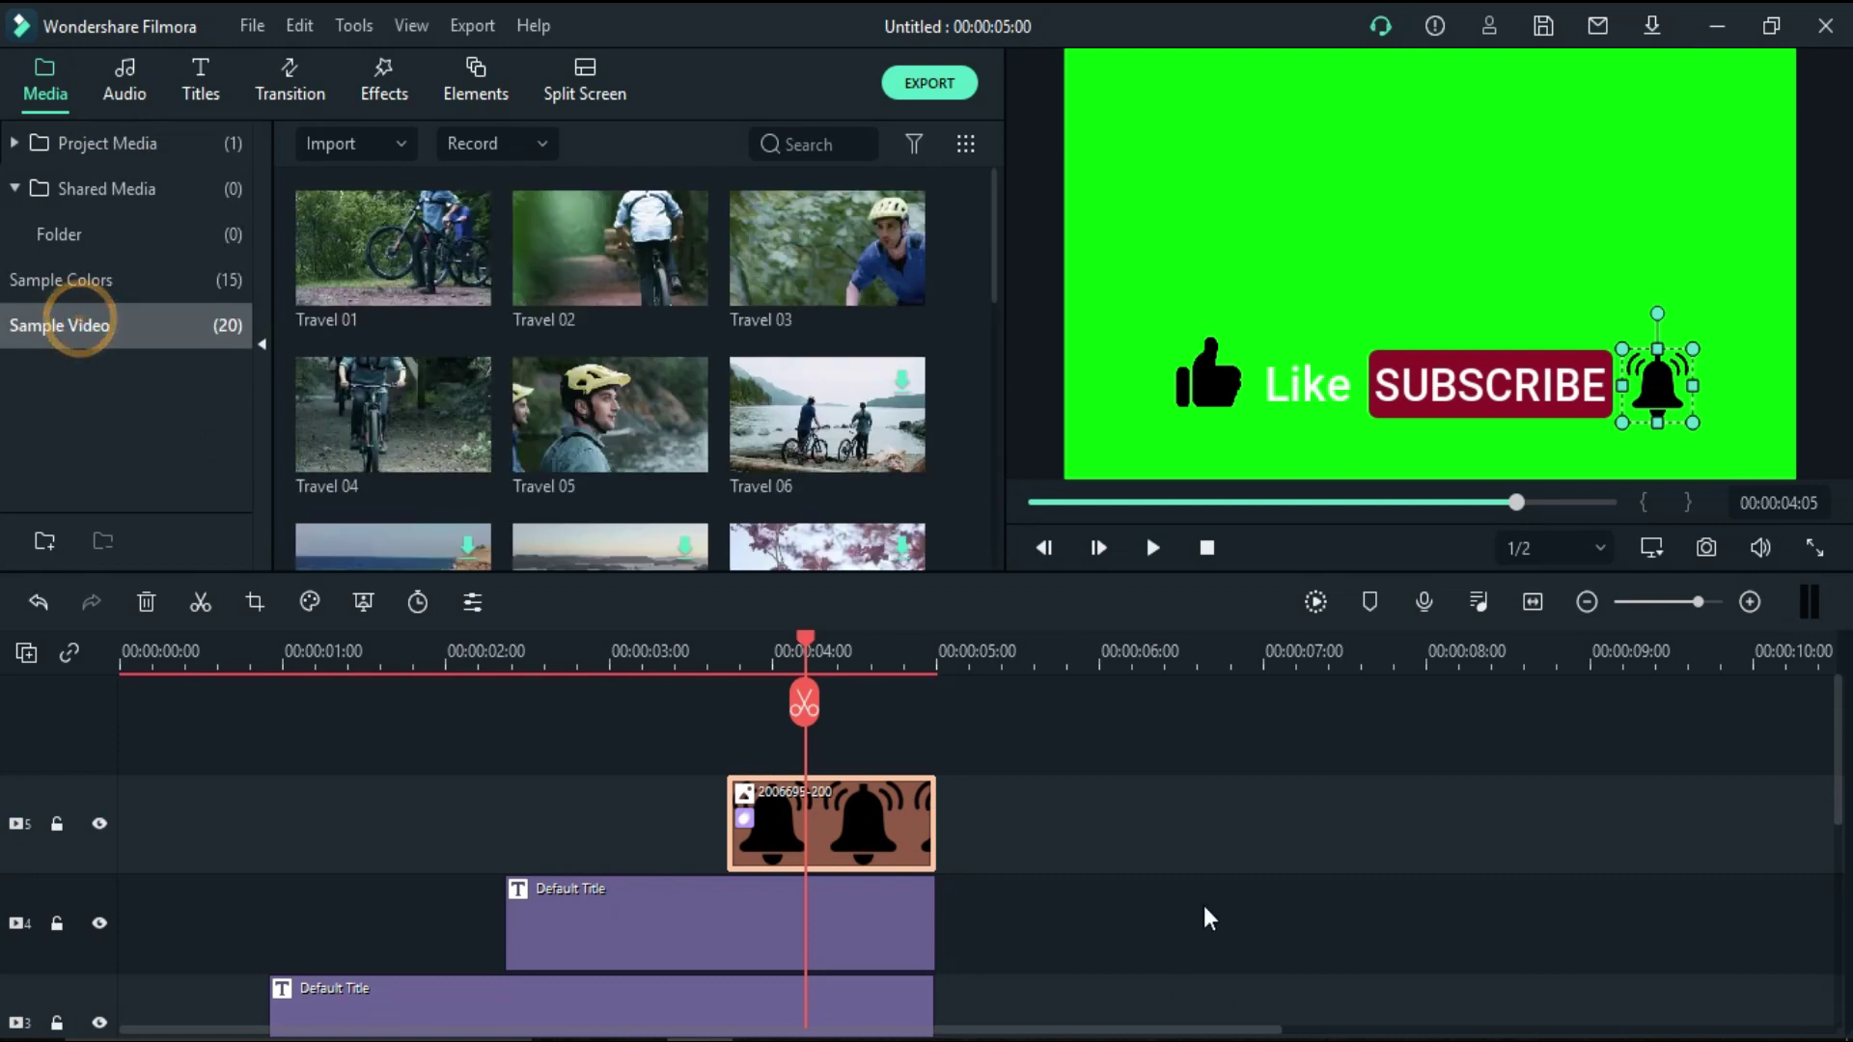
pyautogui.moveTo(1208, 919); pyautogui.dragTo(394, 695)
pyautogui.click(146, 602)
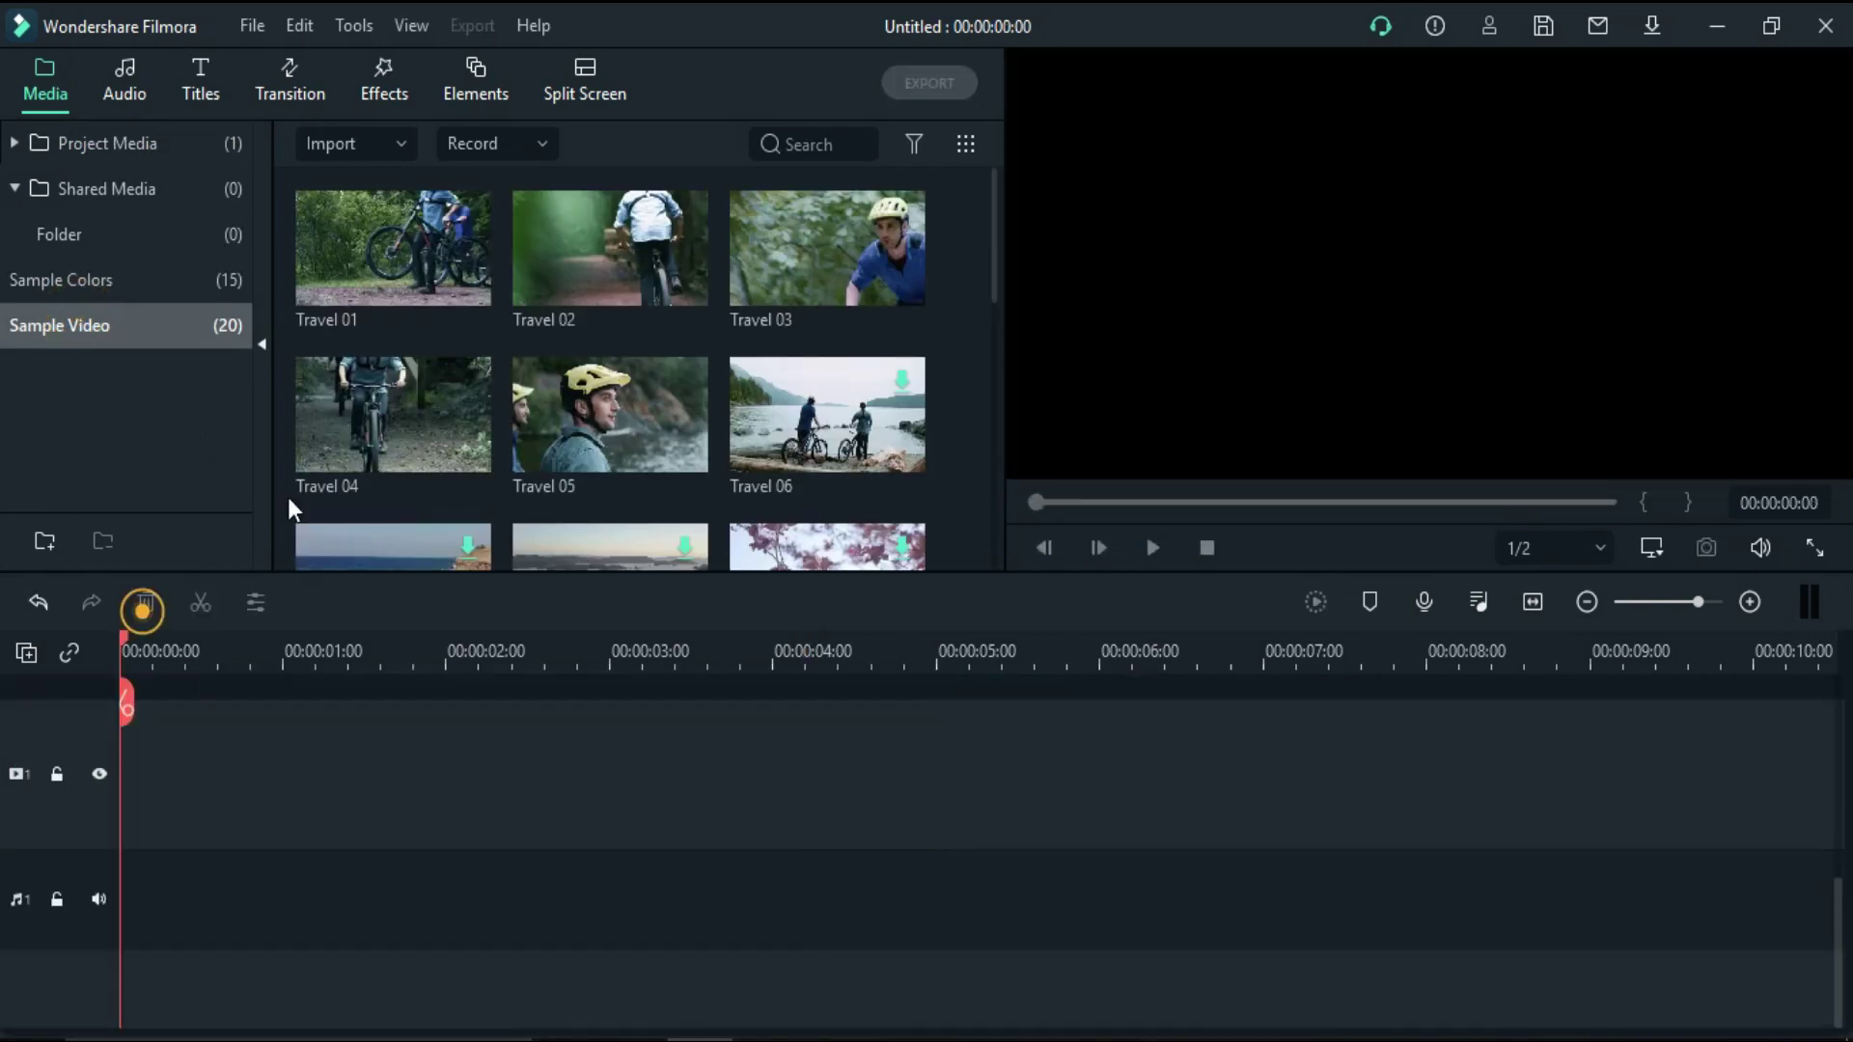
# Place Travel 01 and Travel 02 back to back on track 1, with the playhead at 1 second
pyautogui.moveTo(352, 309); pyautogui.dragTo(435, 751)
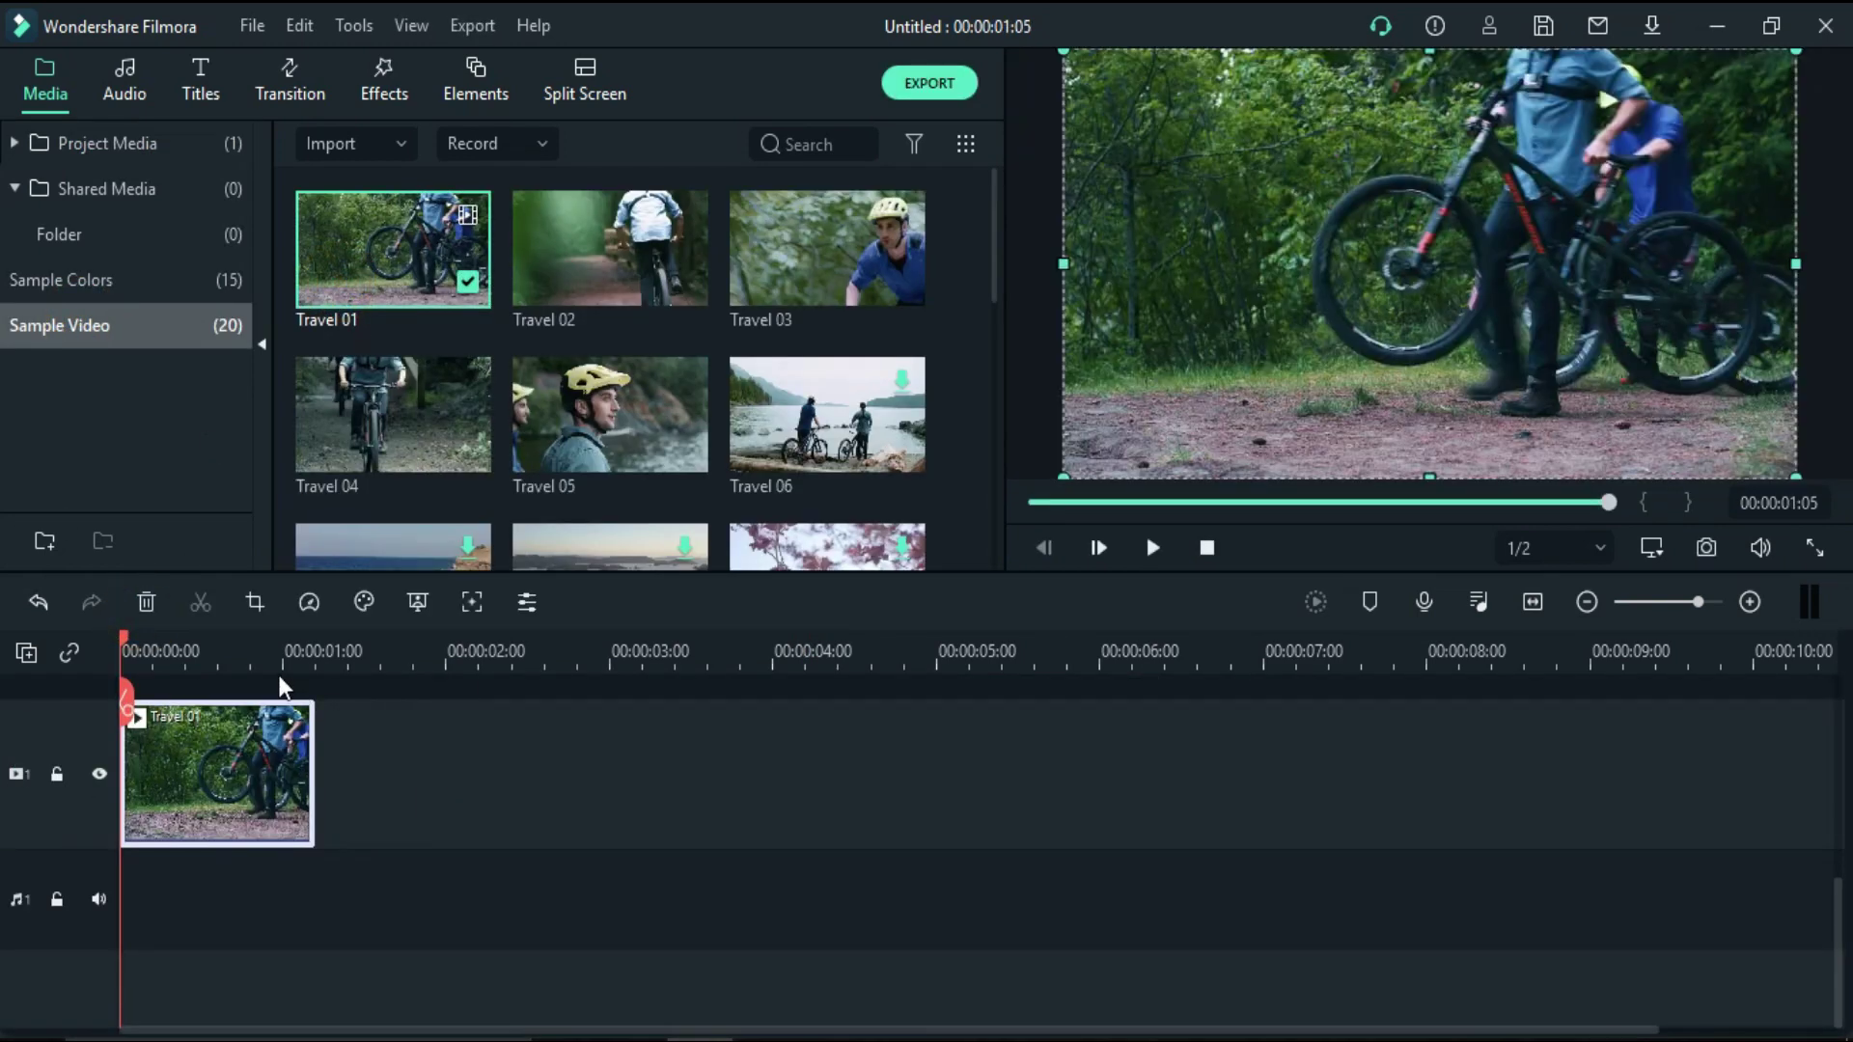
pyautogui.moveTo(599, 270); pyautogui.dragTo(319, 782)
pyautogui.moveTo(125, 646); pyautogui.dragTo(279, 686)
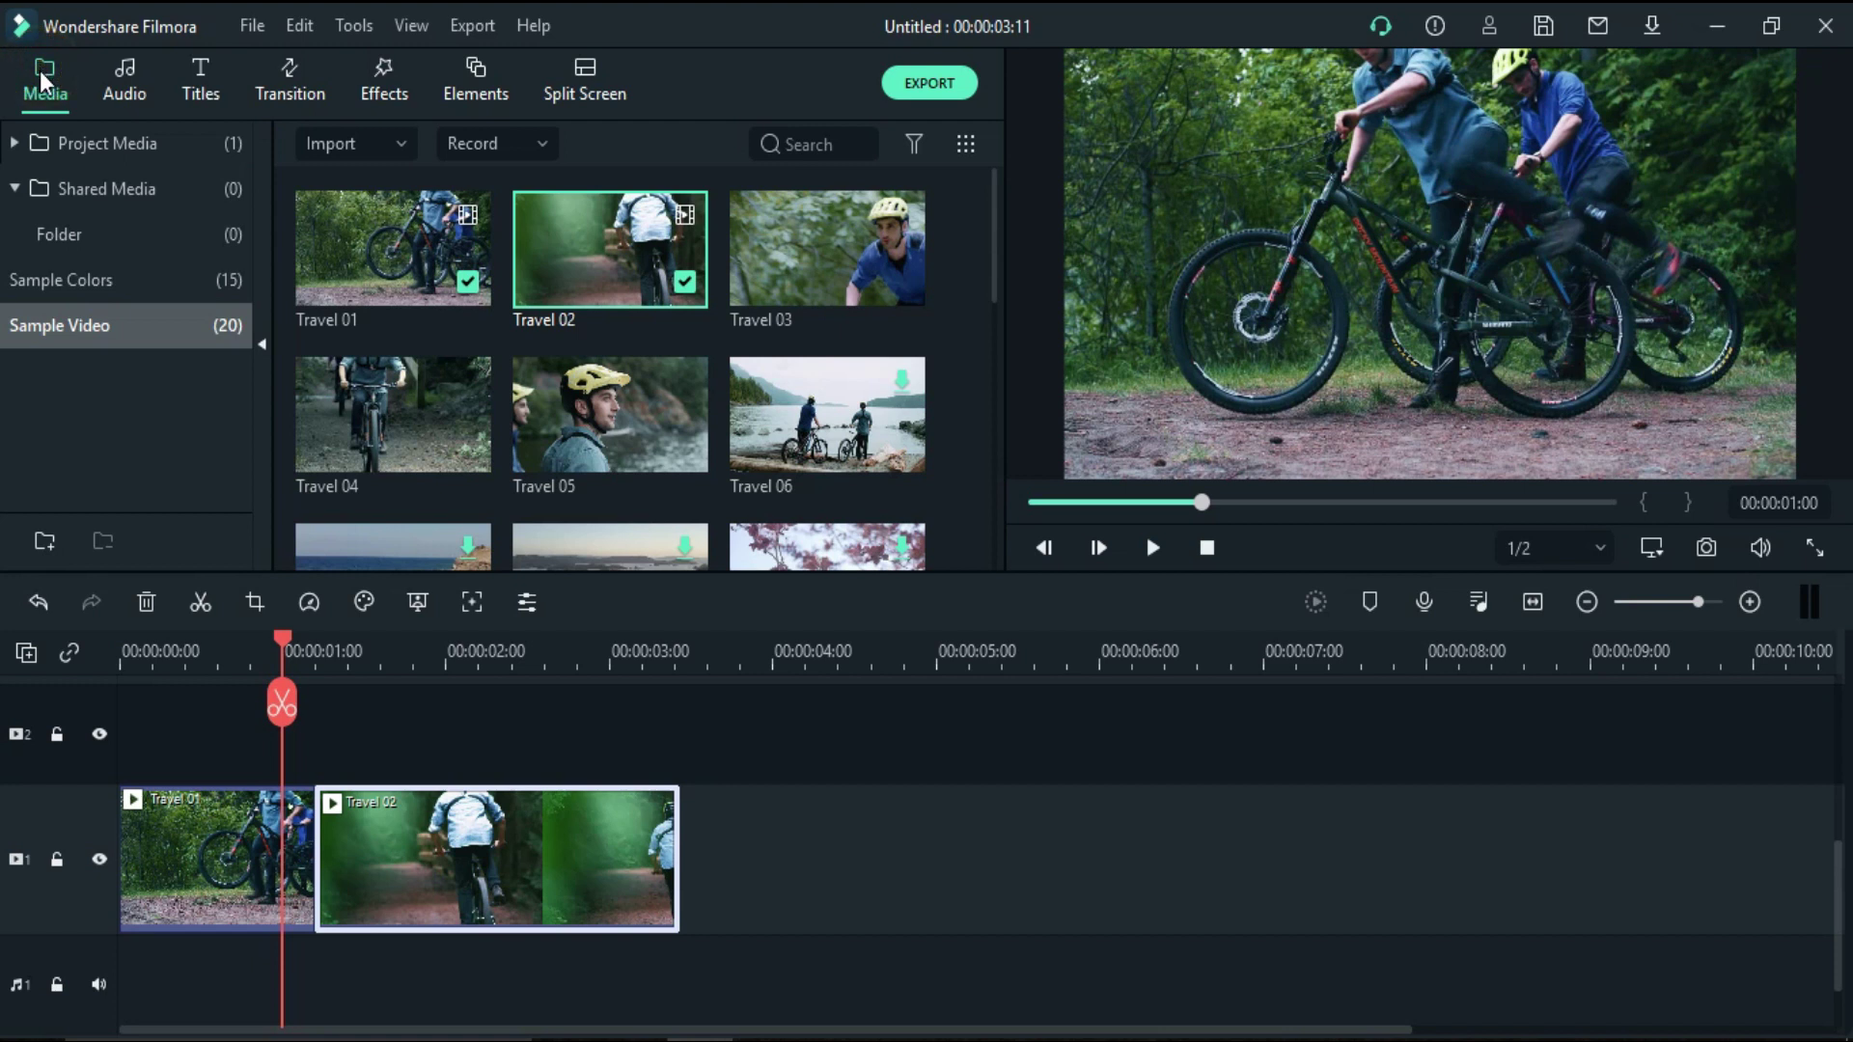
pyautogui.click(111, 145)
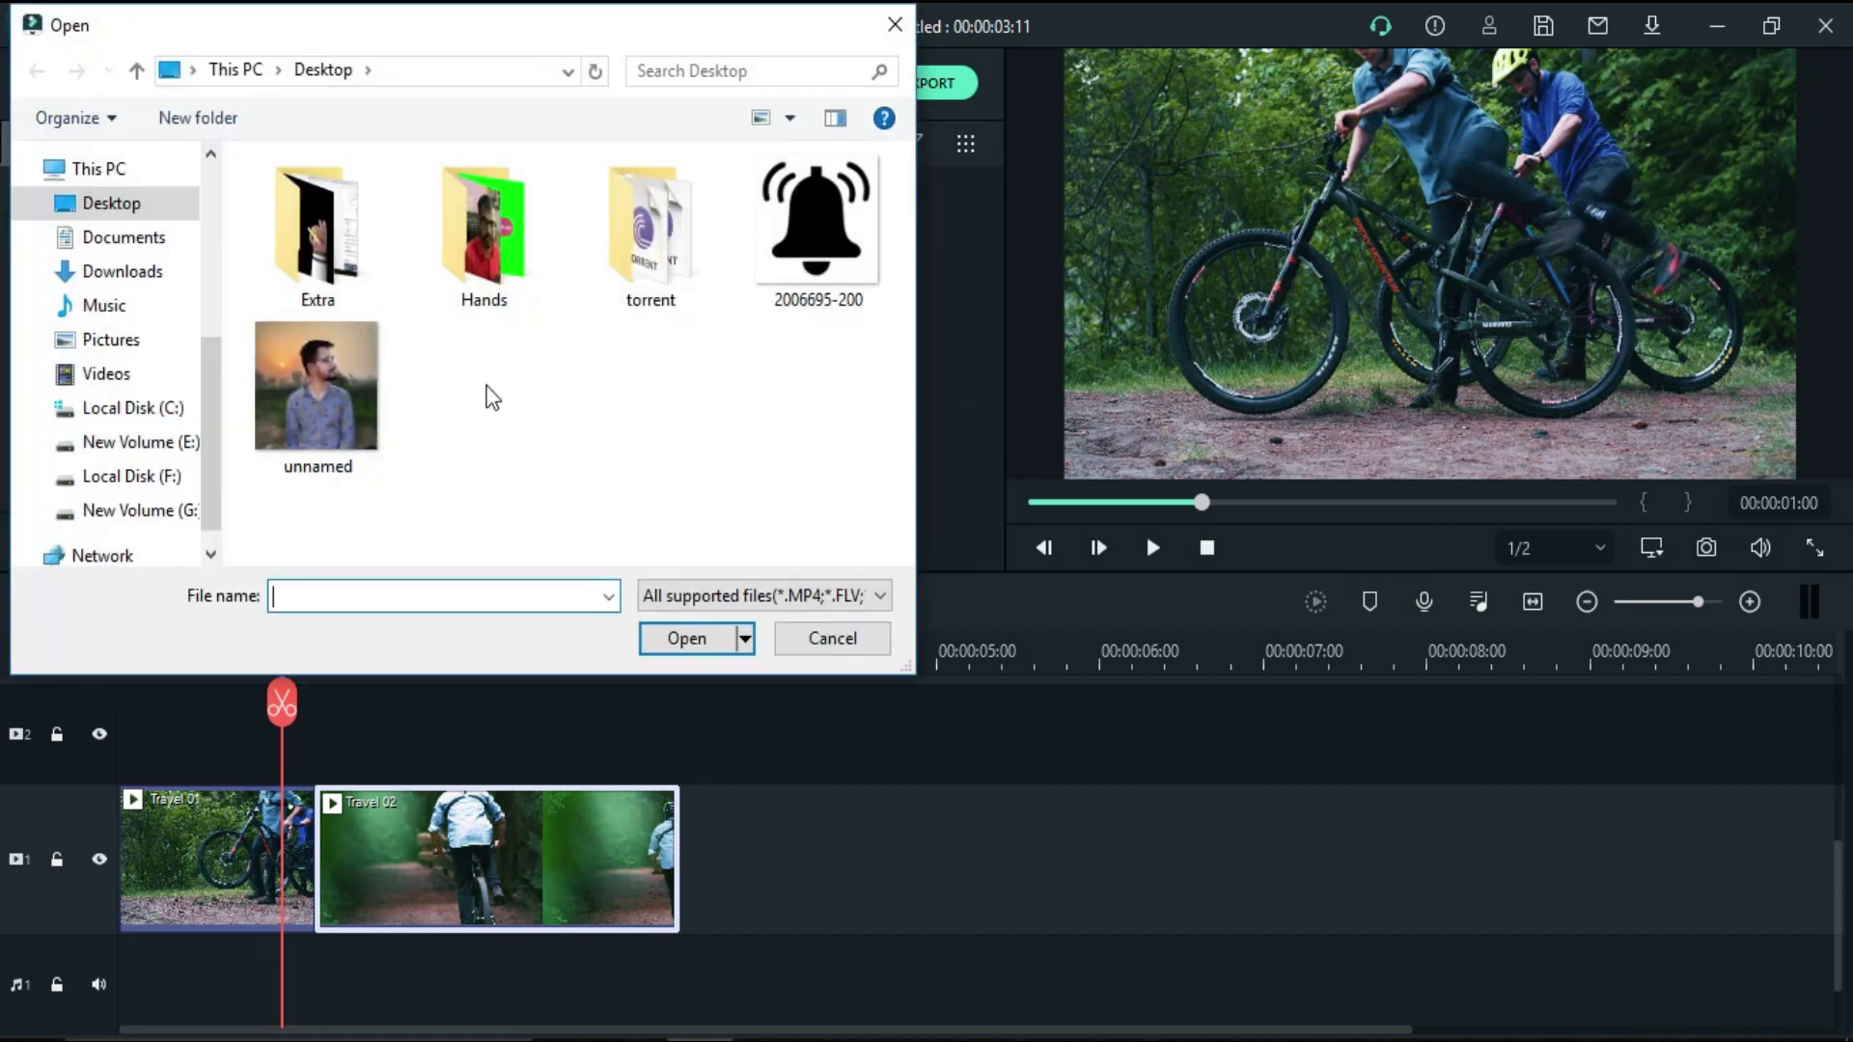
# Import asdklj.mp4 into Project Media and place it on track 2 from 1 second
pyautogui.click(832, 639)
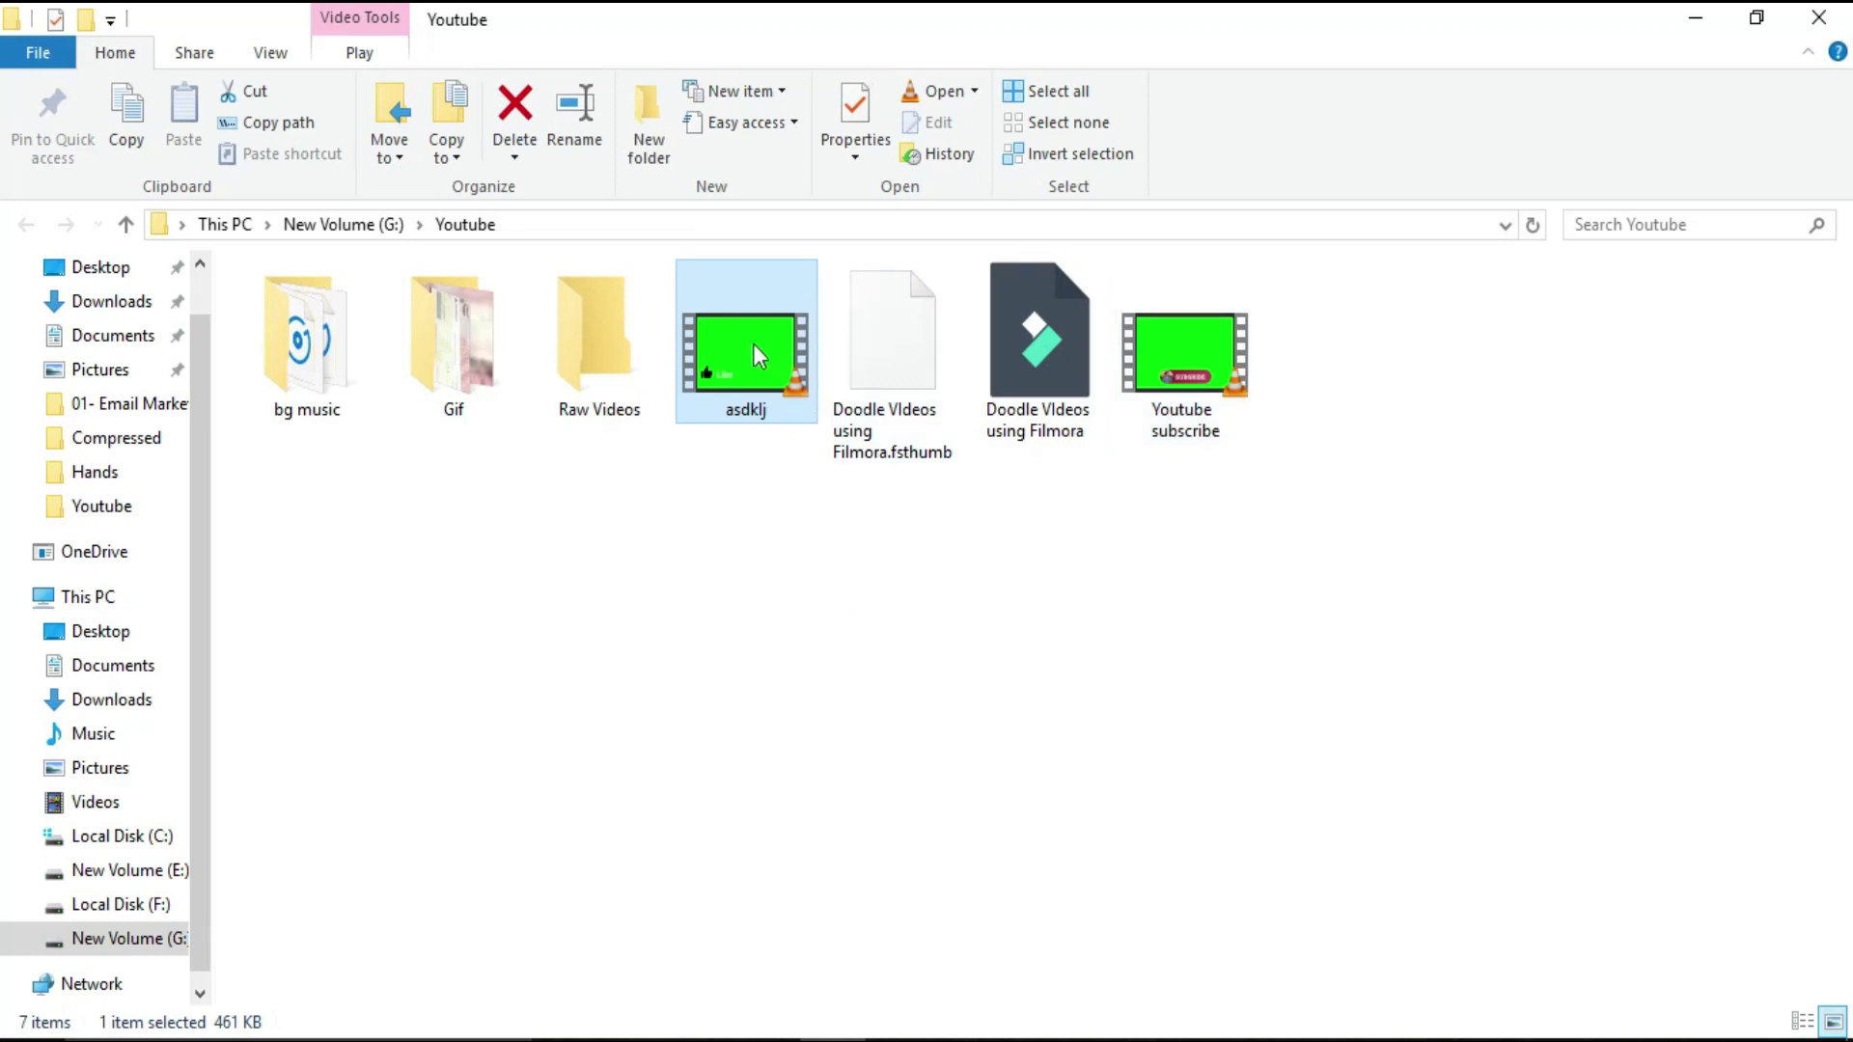
pyautogui.moveTo(753, 343); pyautogui.dragTo(715, 416)
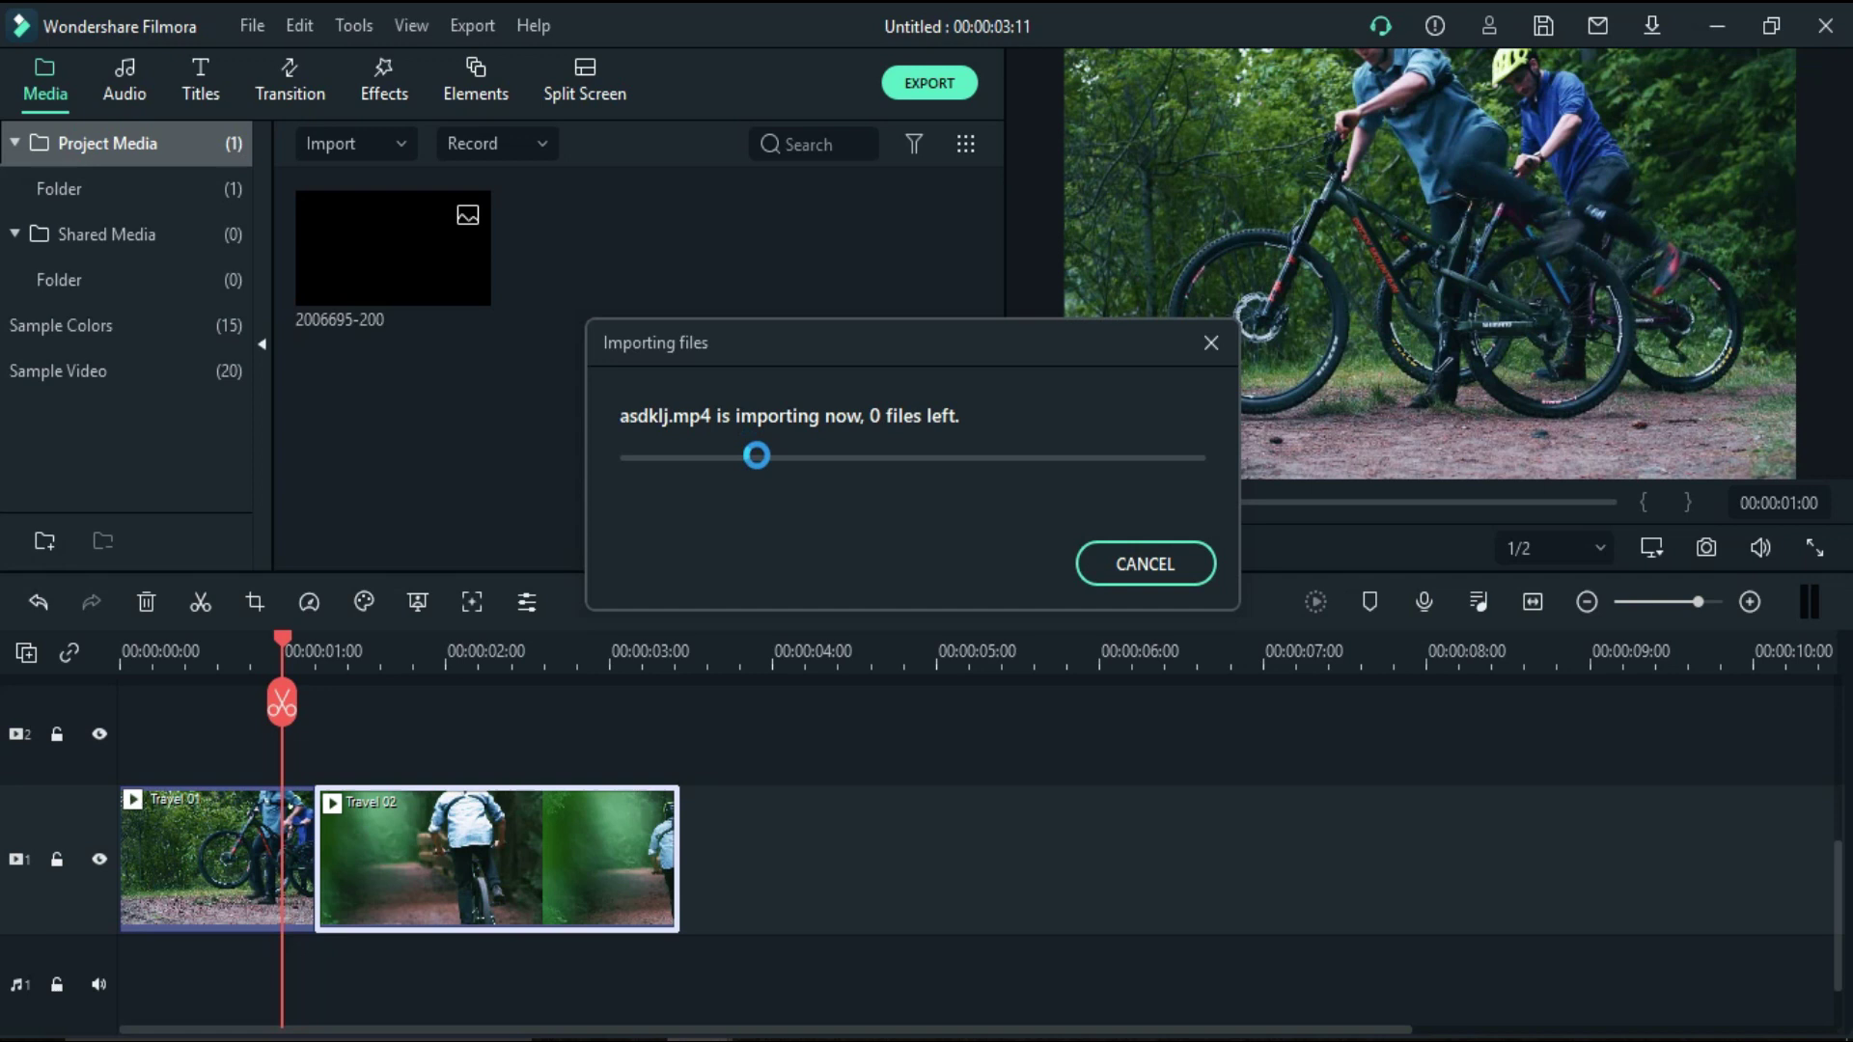
pyautogui.moveTo(574, 290); pyautogui.dragTo(283, 749)
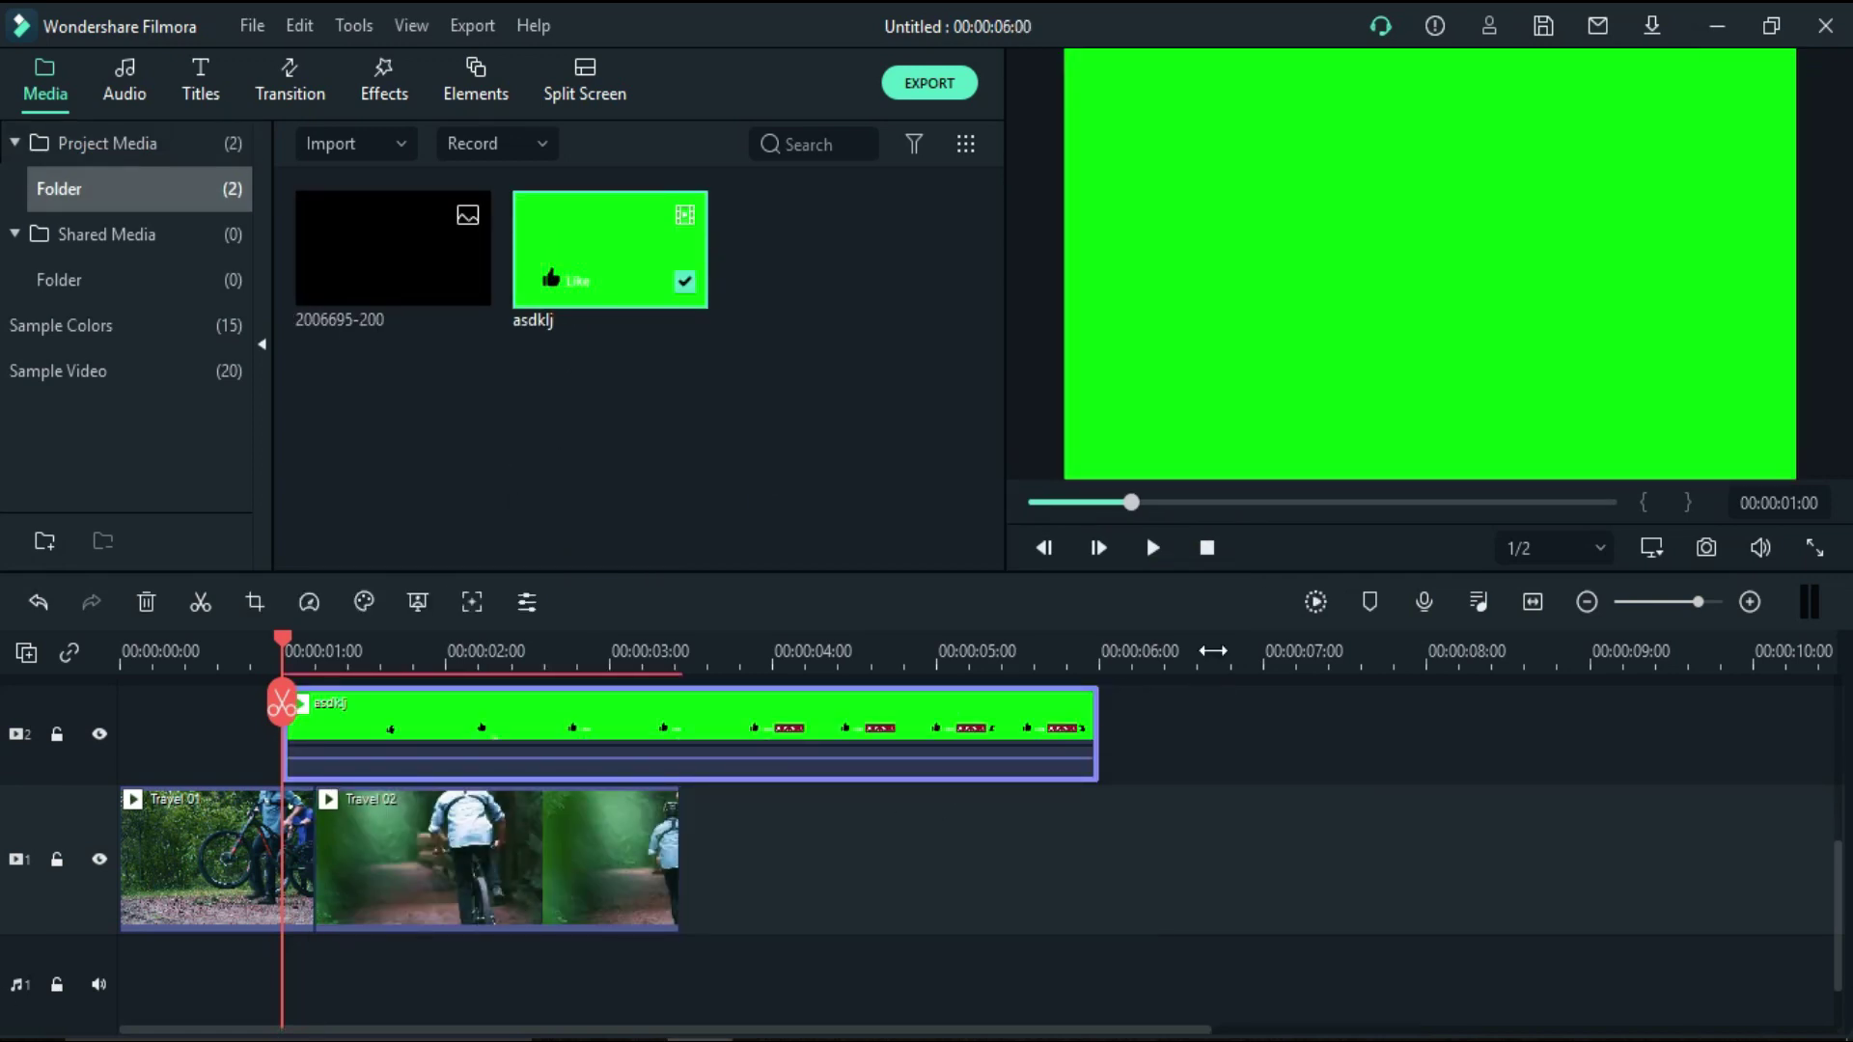
# Enable Chroma Key on the asdklj clip, sample its green background with the eyedropper, and preview the overlay
pyautogui.doubleClick(503, 713)
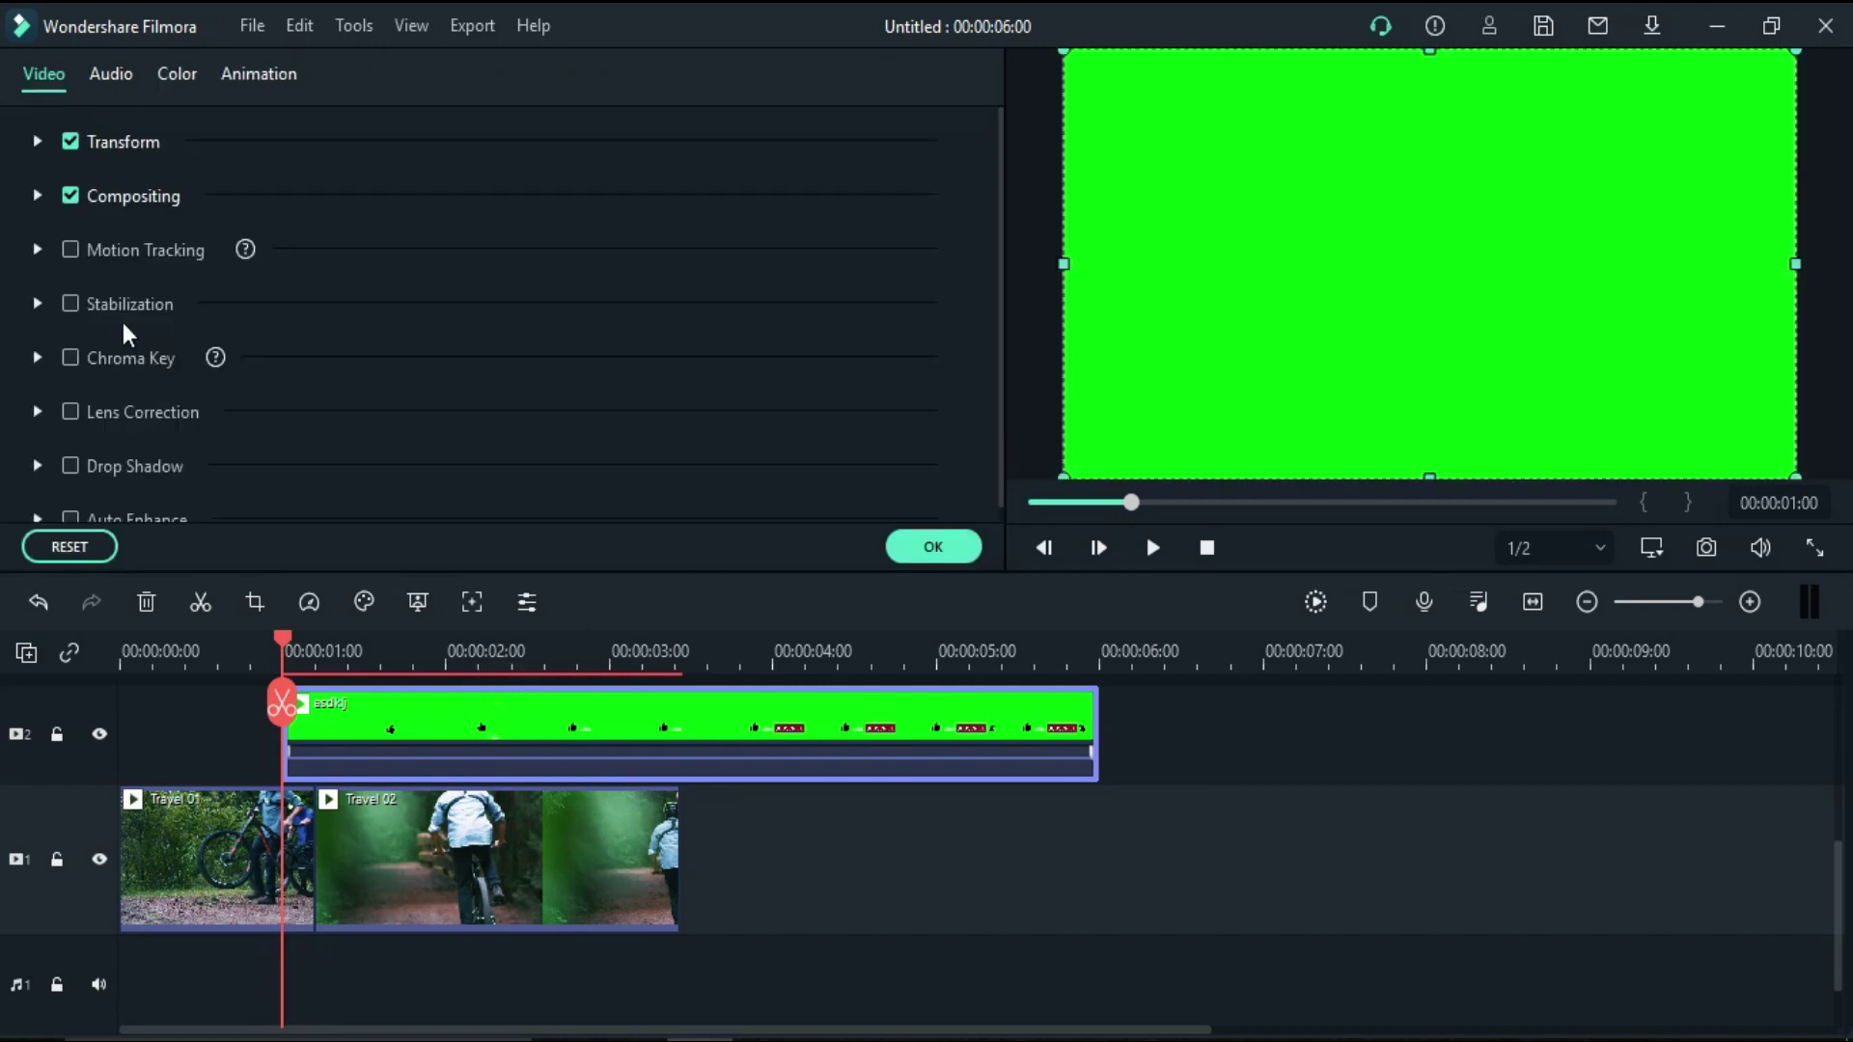
pyautogui.click(70, 358)
pyautogui.click(424, 436)
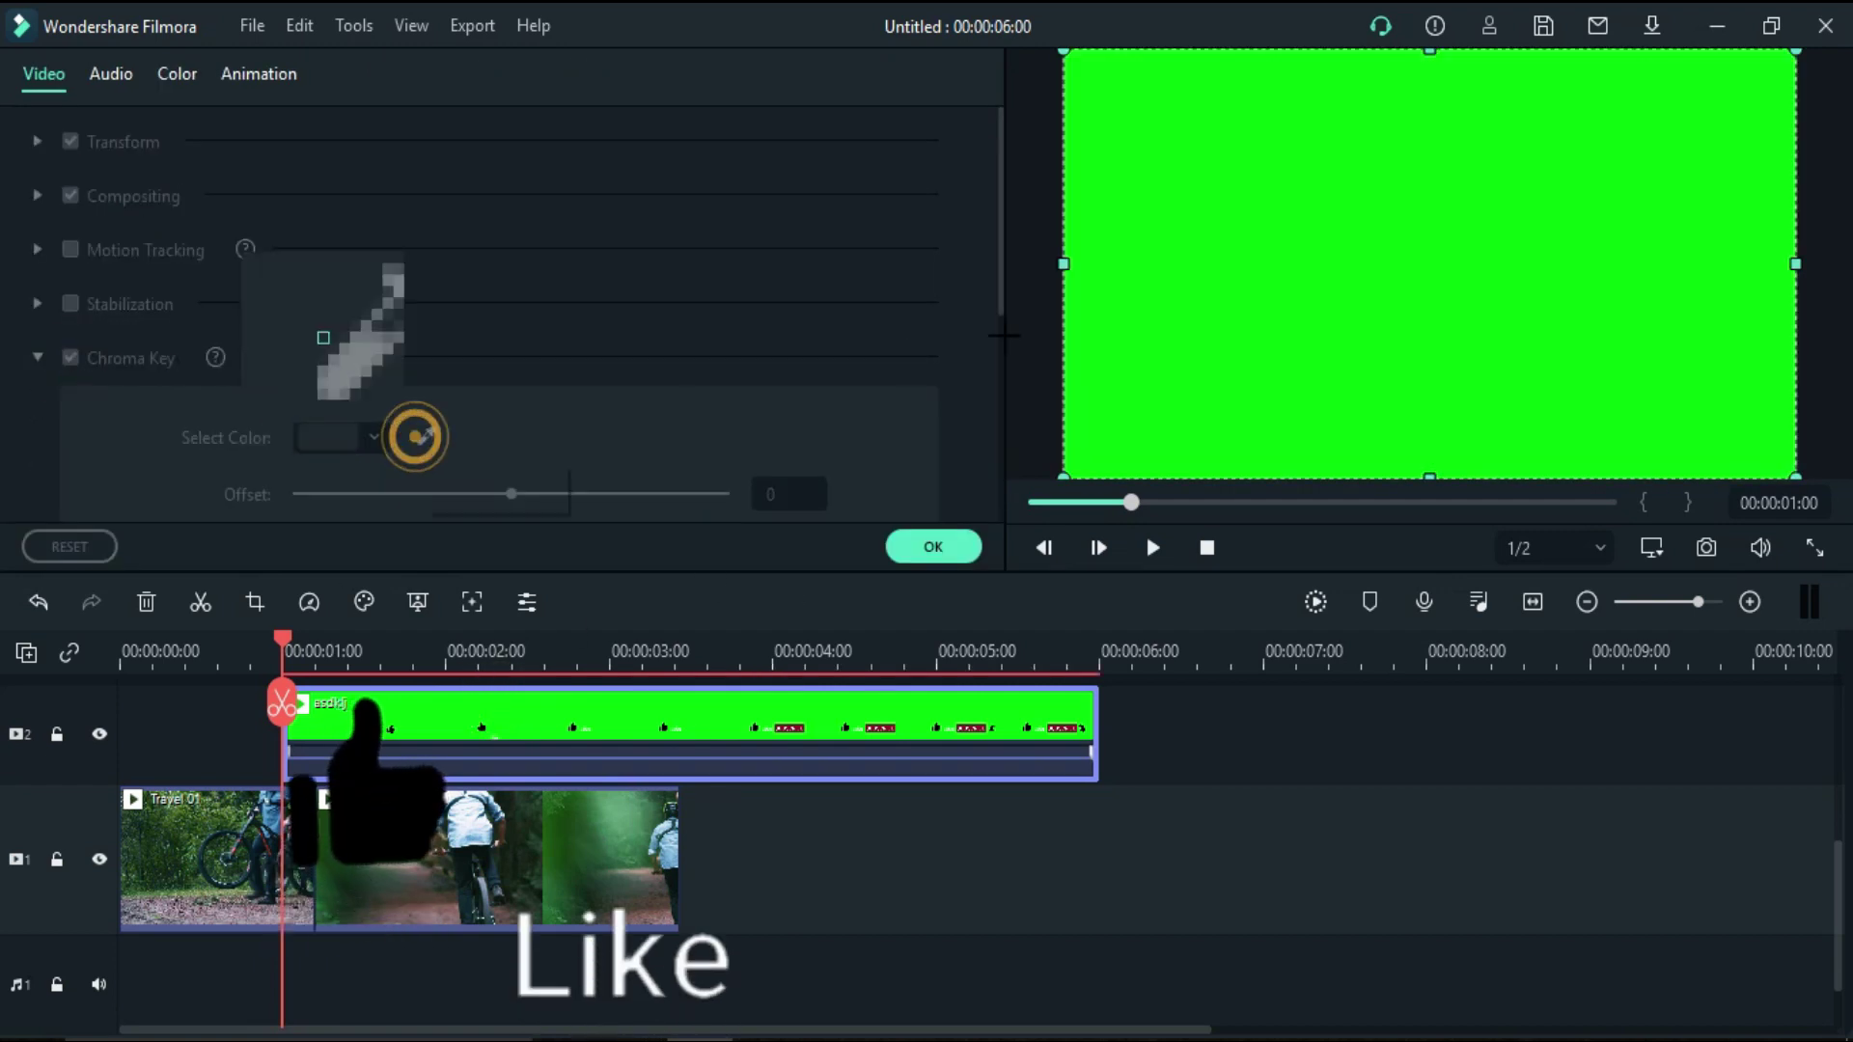
pyautogui.click(1205, 236)
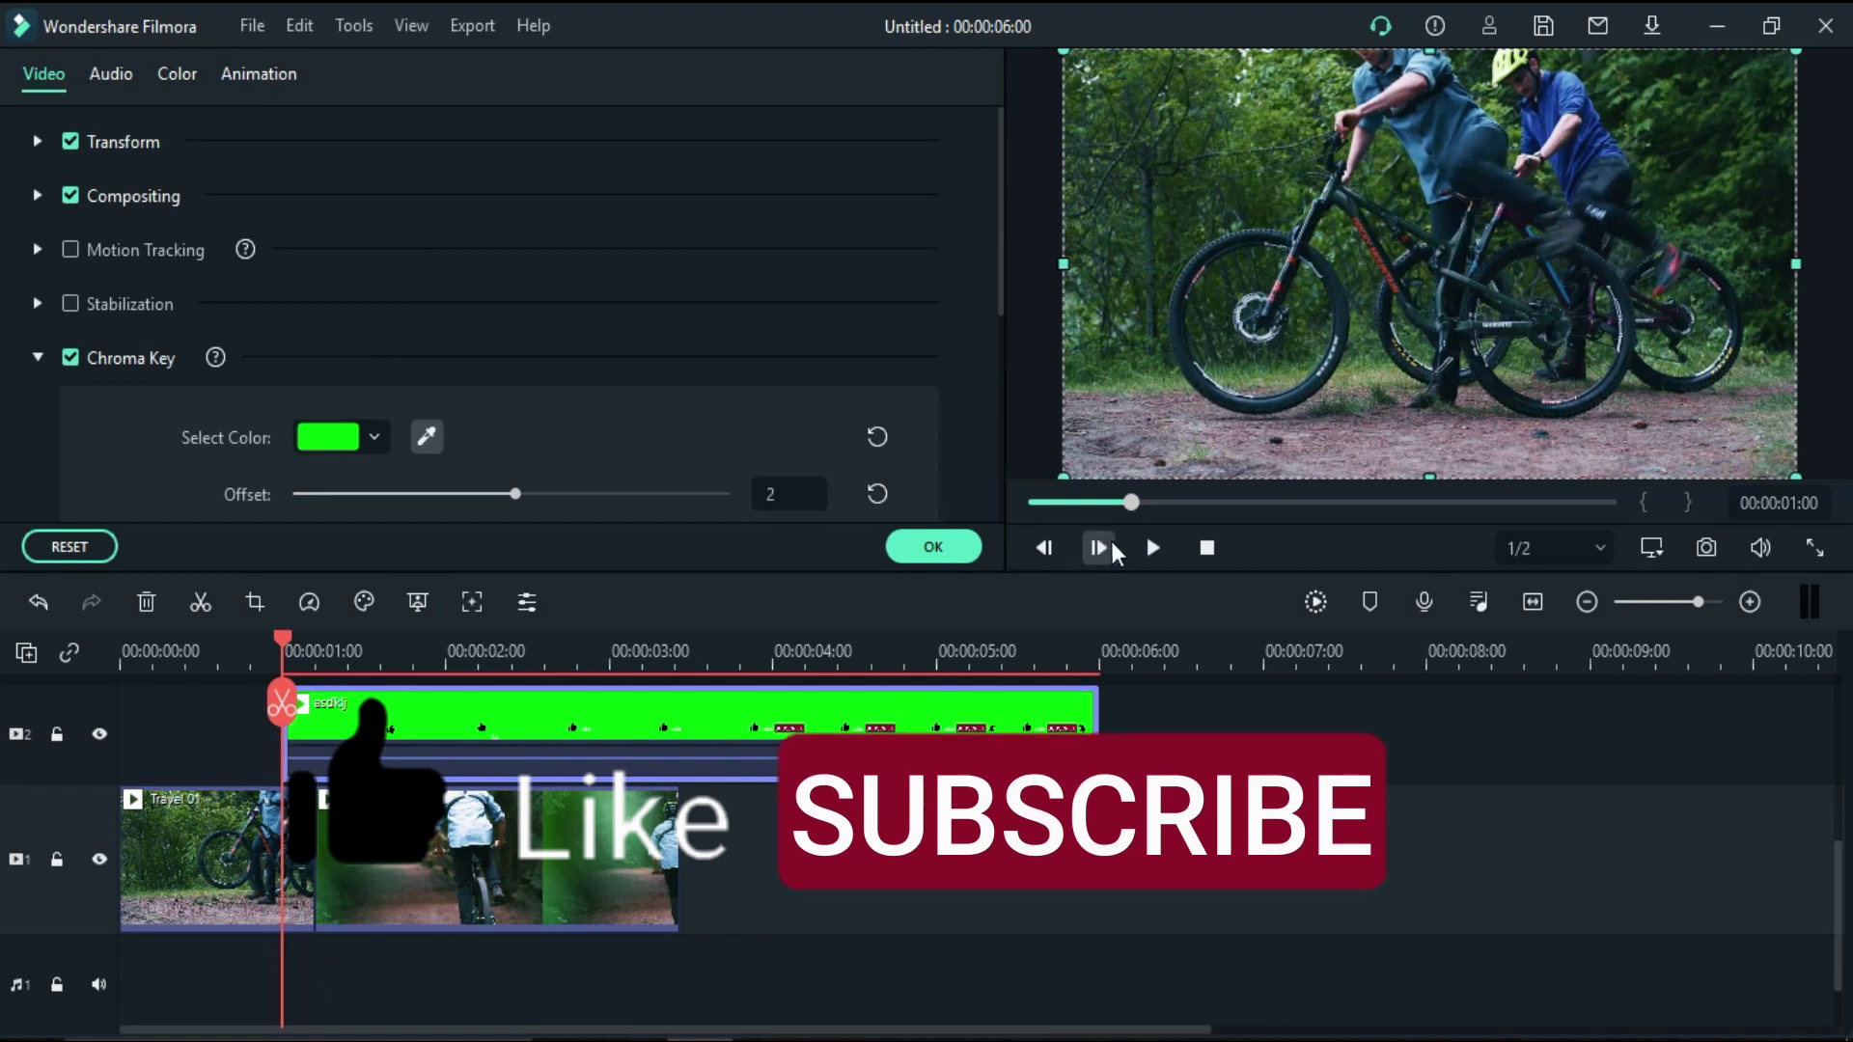
pyautogui.click(1151, 548)
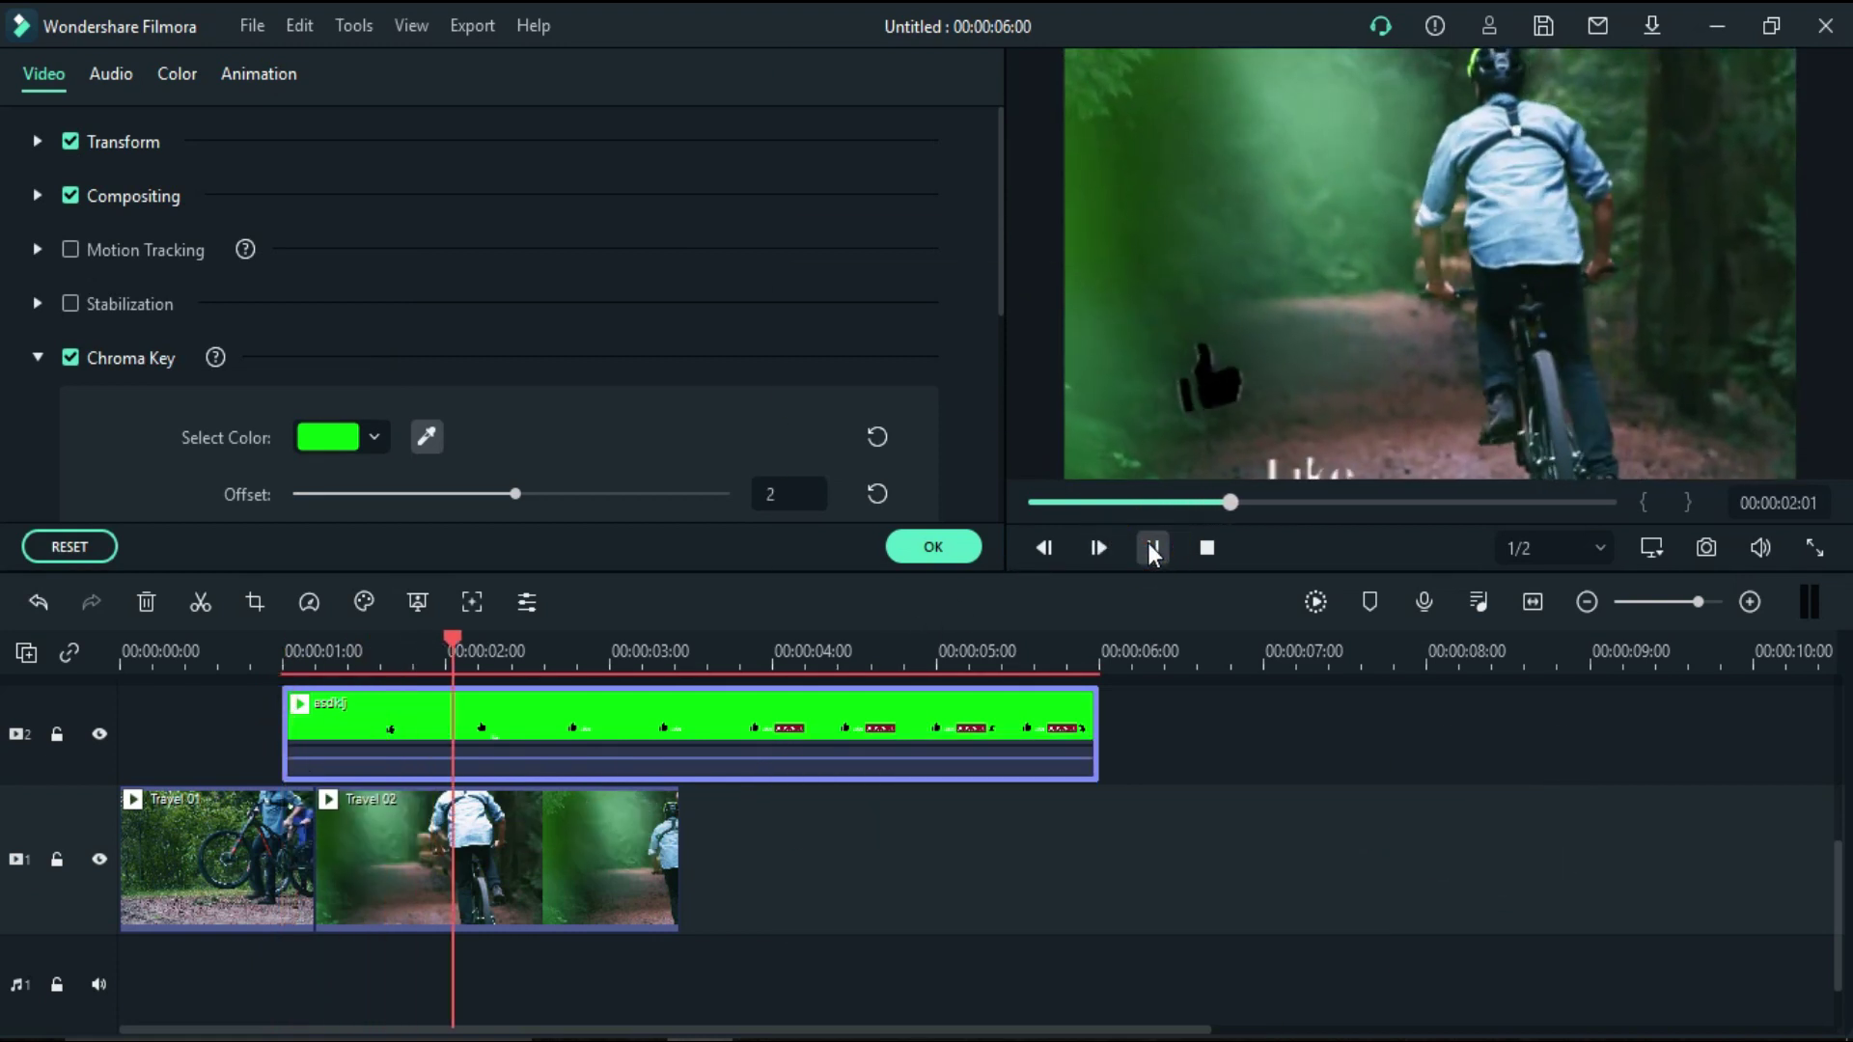
pyautogui.click(1151, 548)
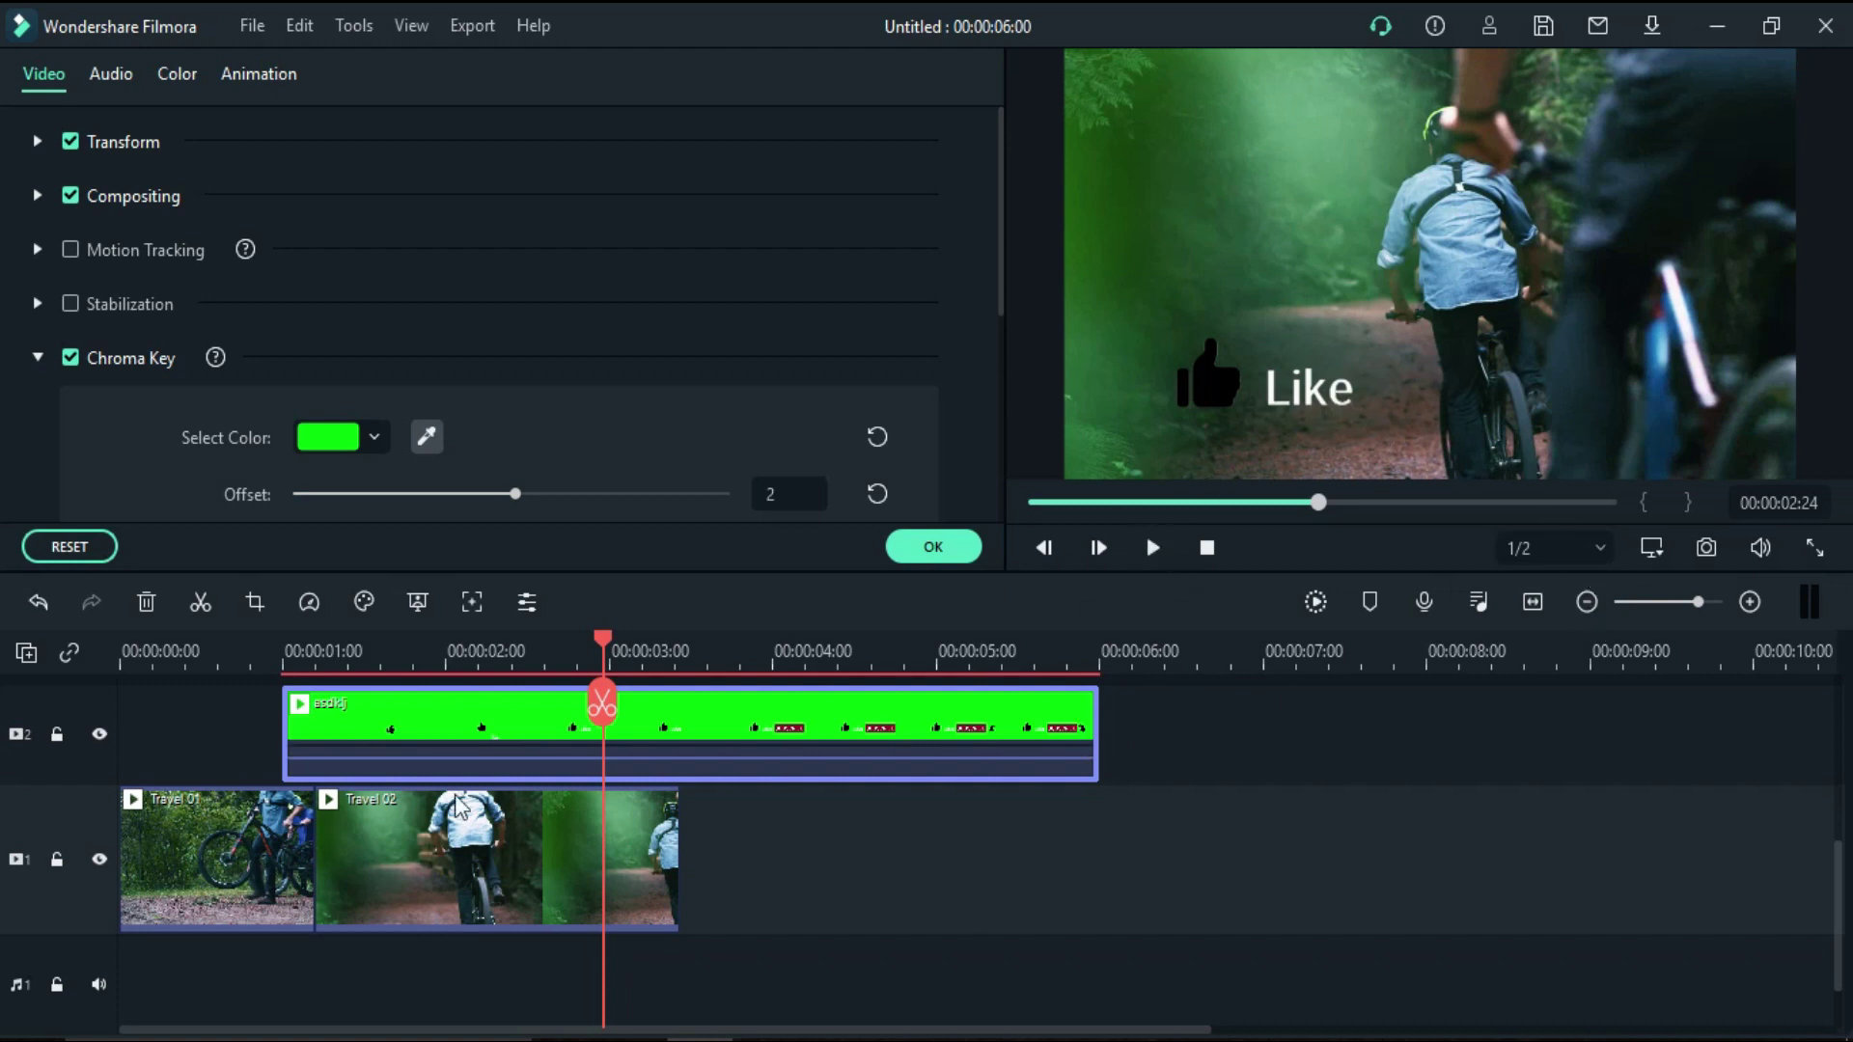
pyautogui.moveTo(580, 658); pyautogui.dragTo(307, 654)
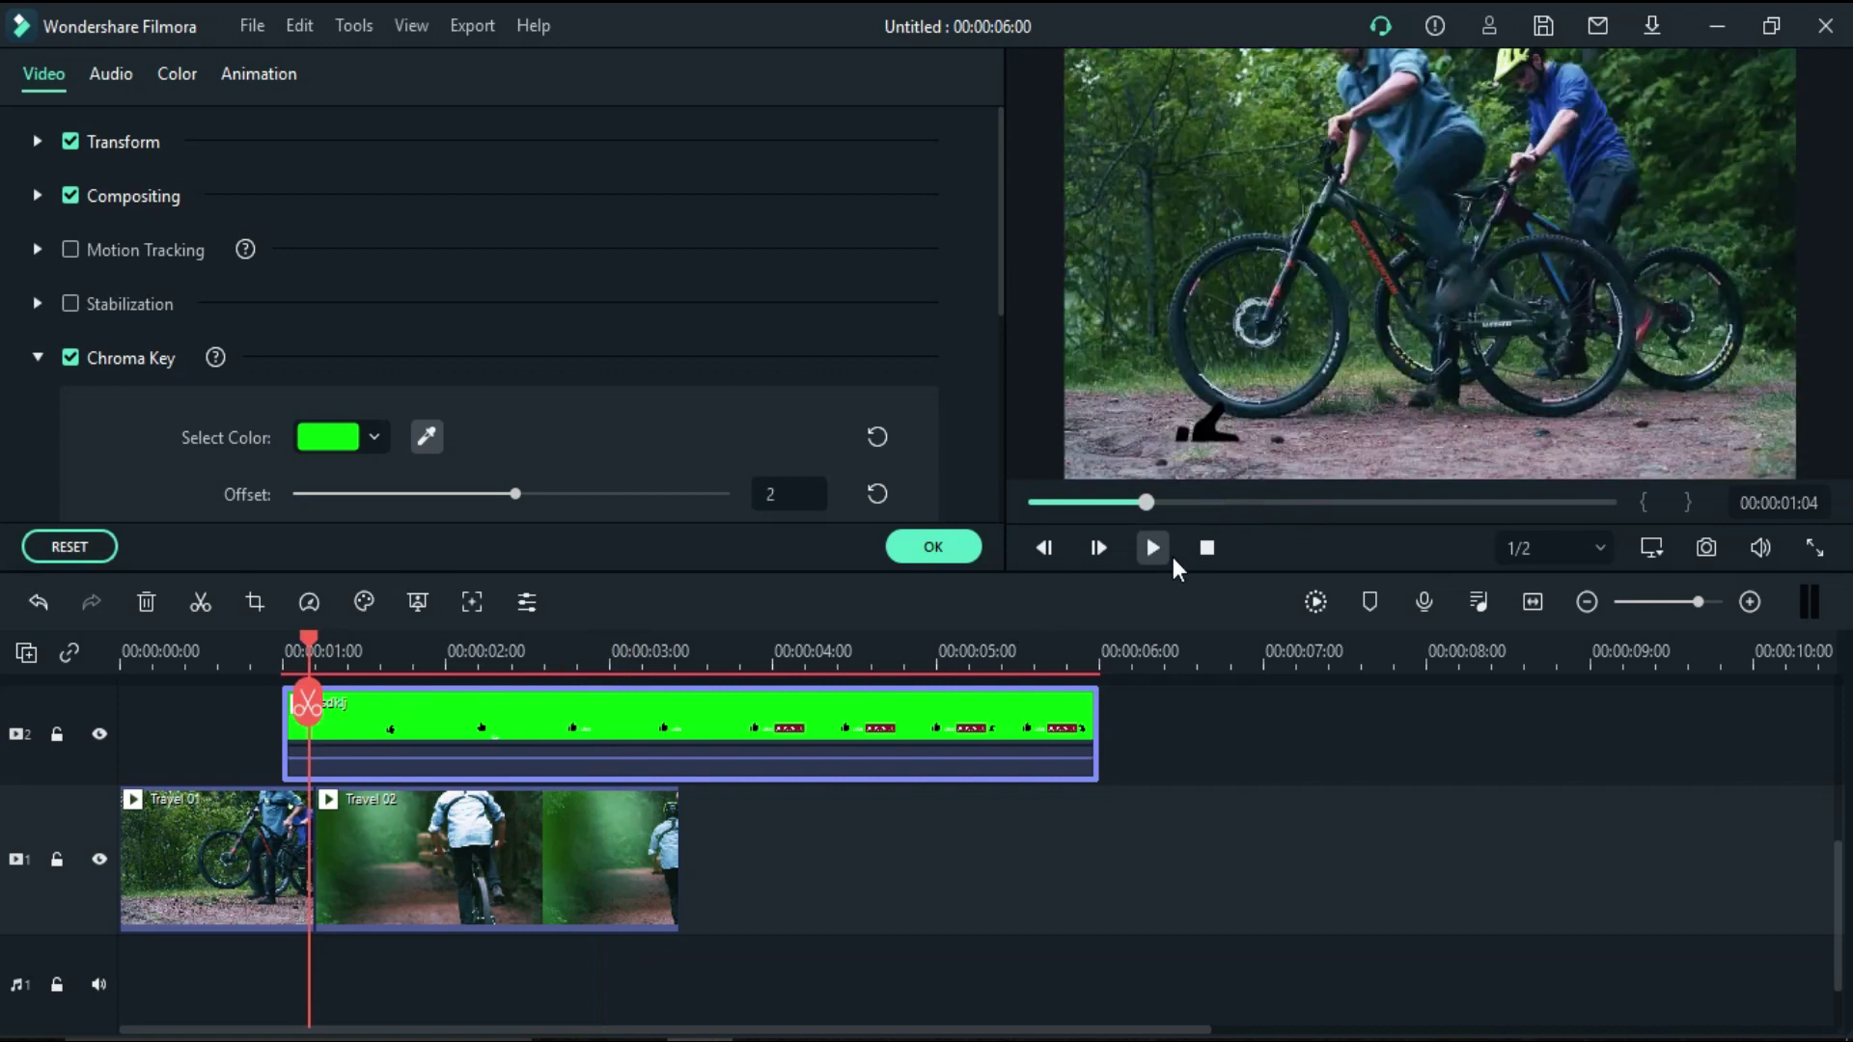
pyautogui.click(1153, 548)
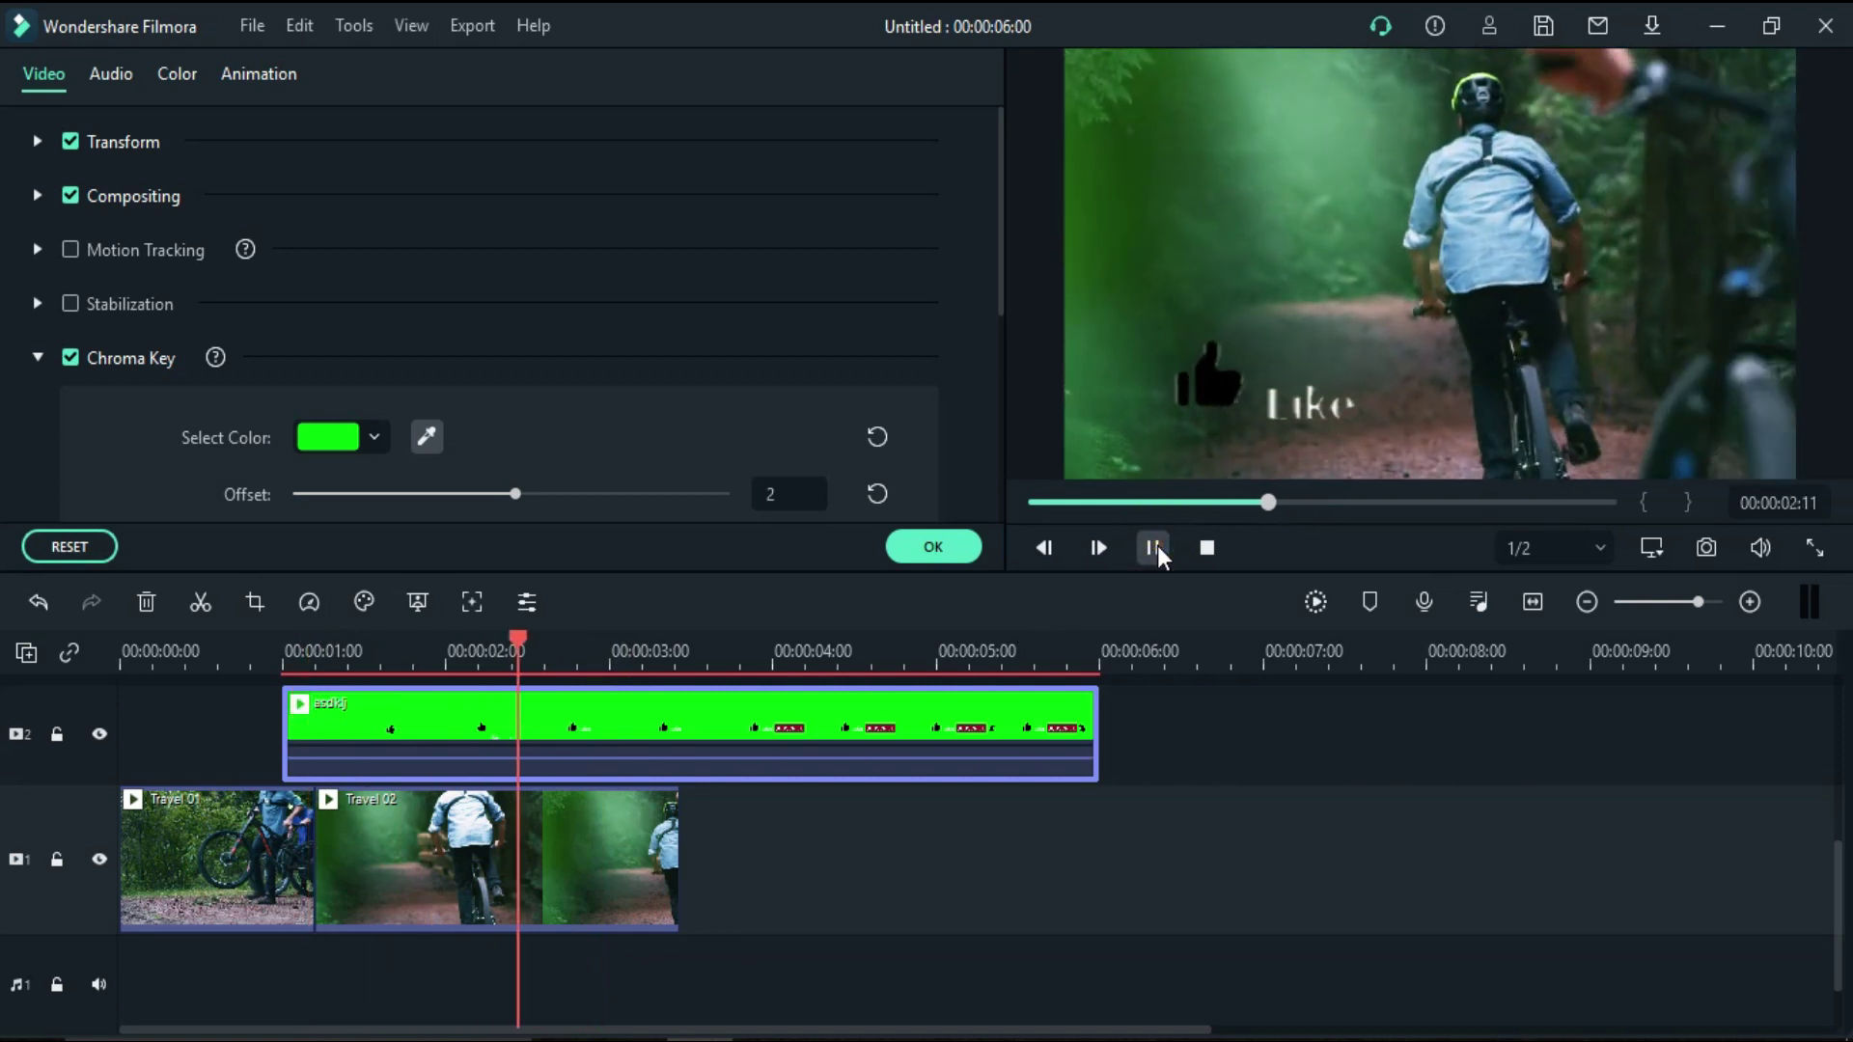
pyautogui.click(1156, 547)
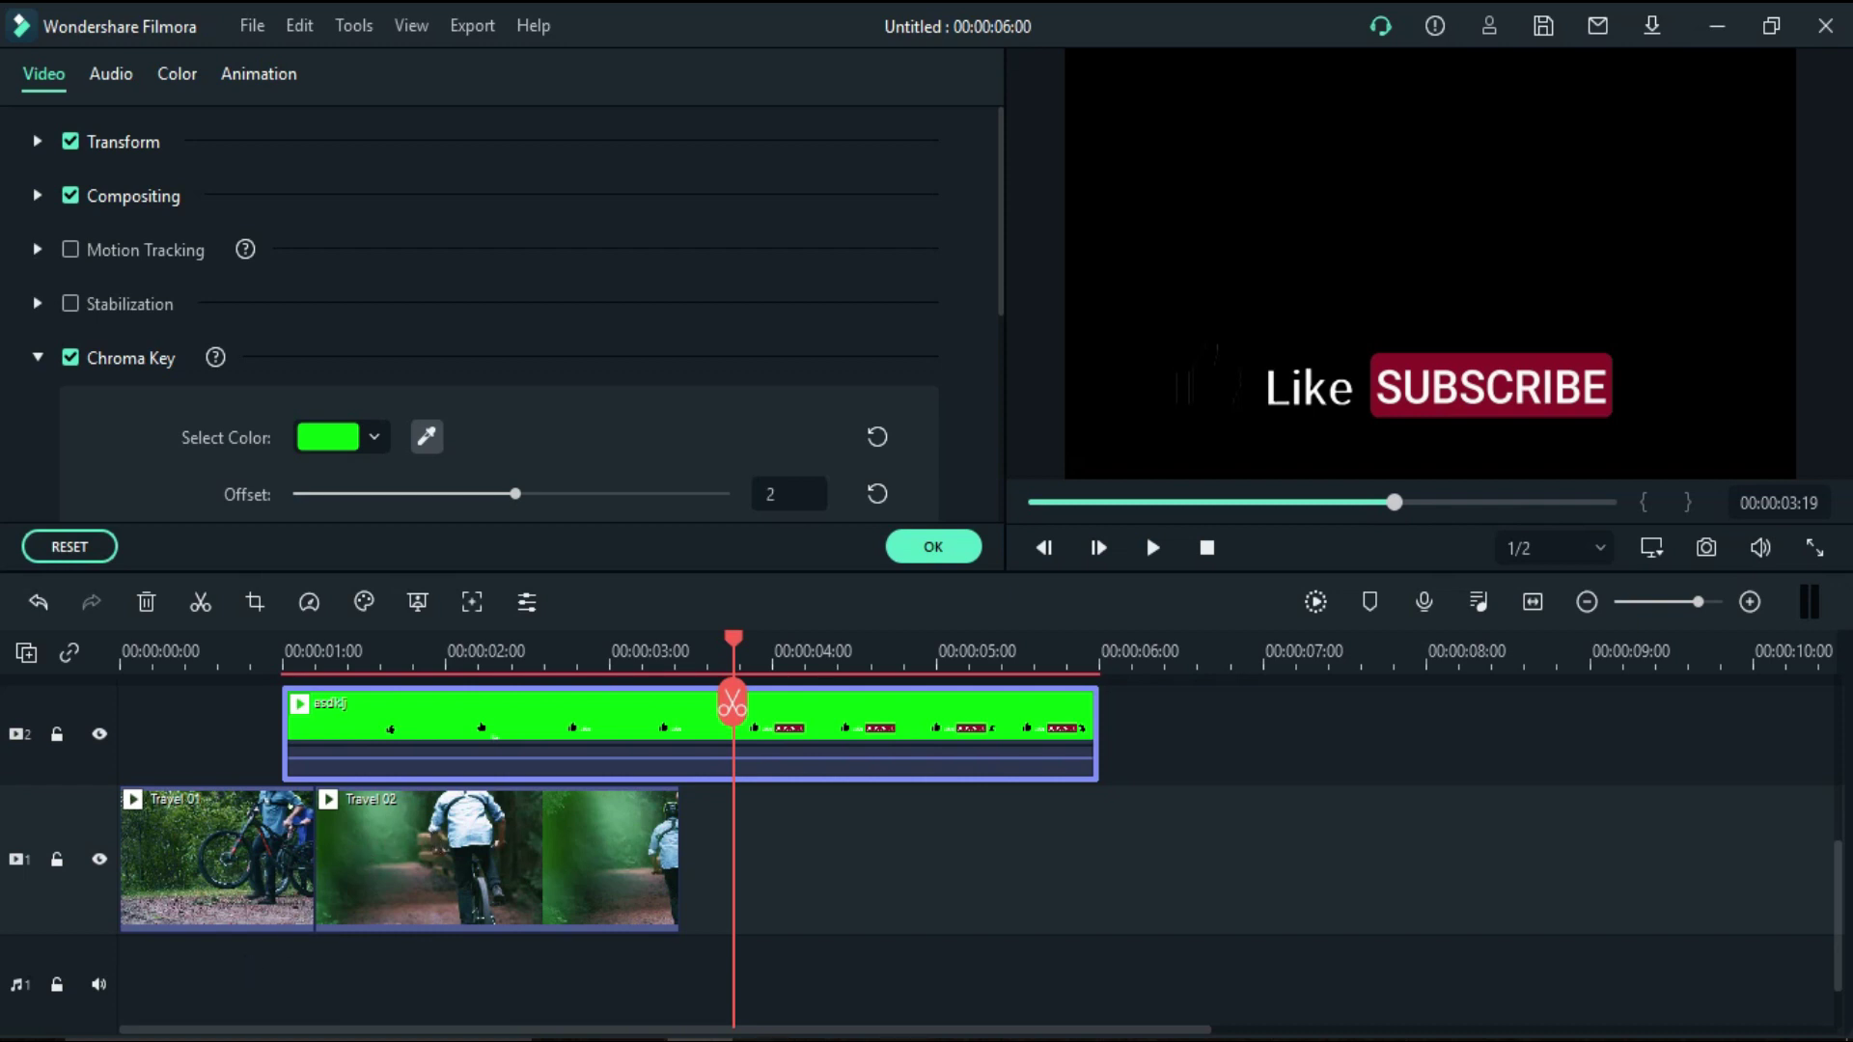
pyautogui.click(1593, 1039)
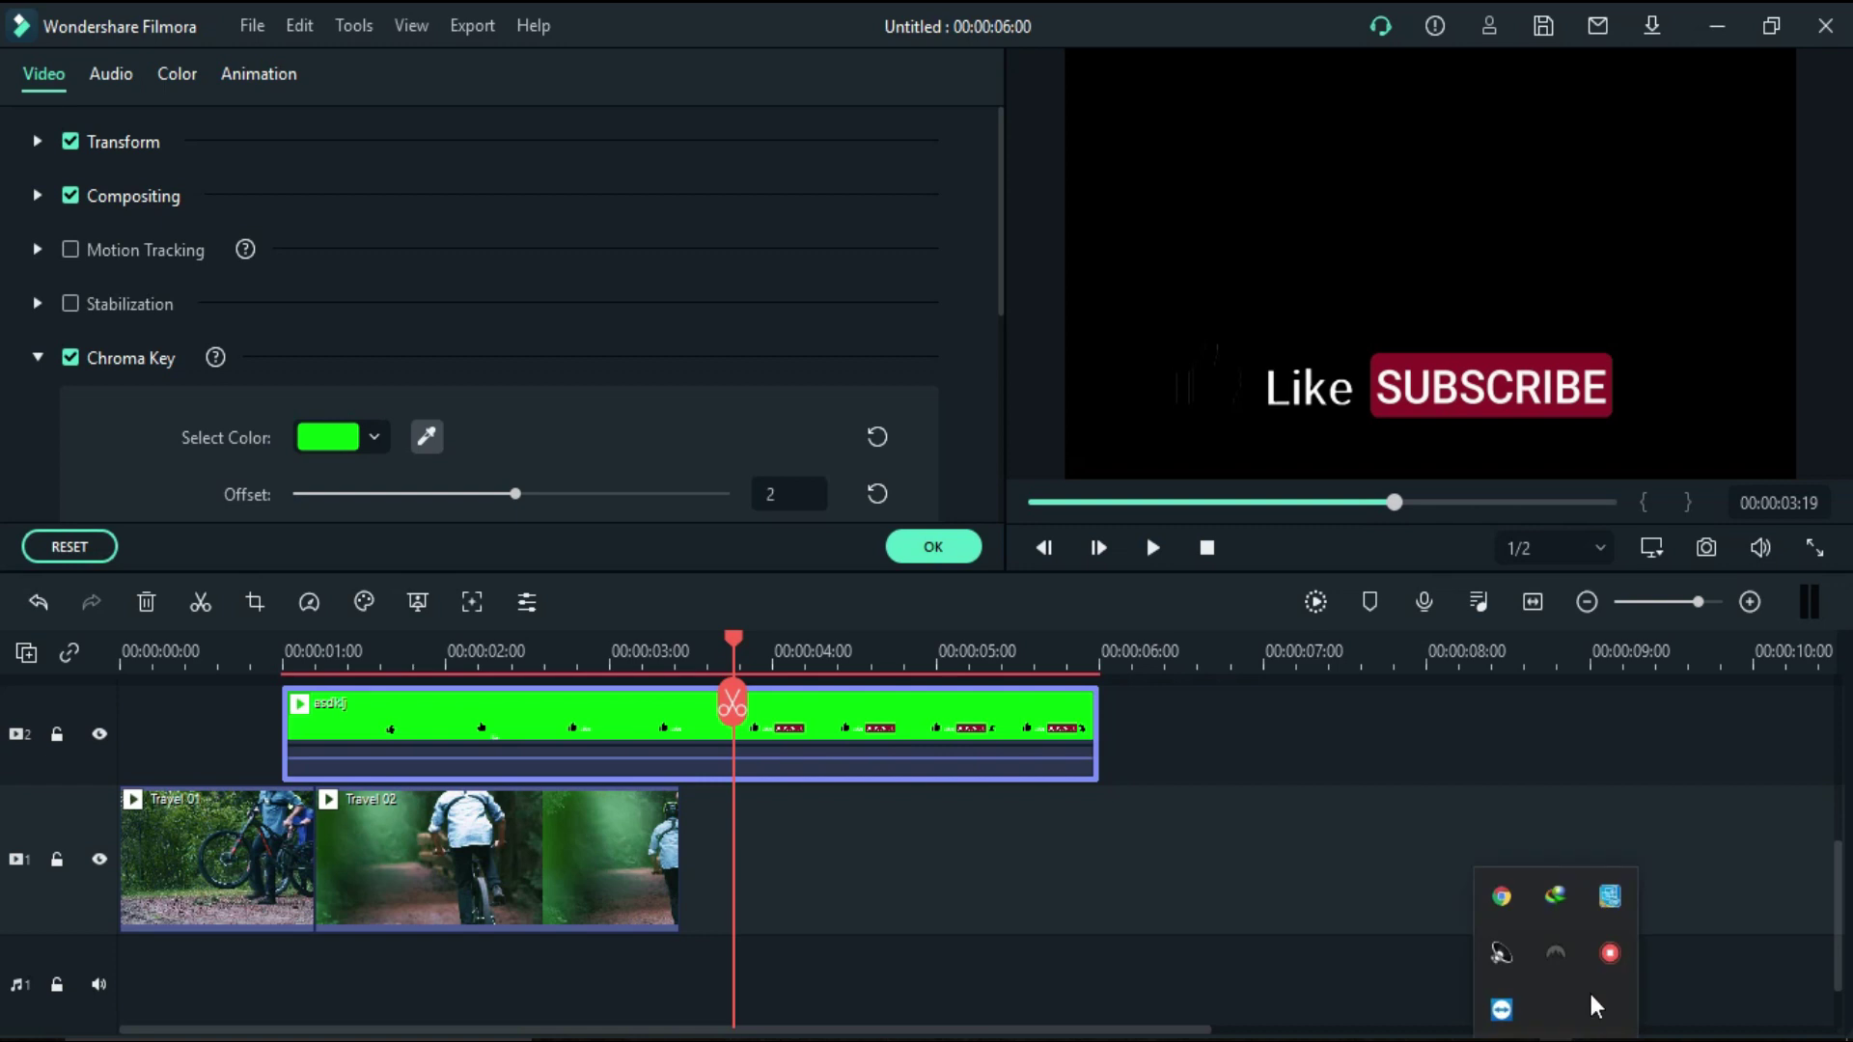
pyautogui.rightClick(1605, 955)
pyautogui.click(1549, 981)
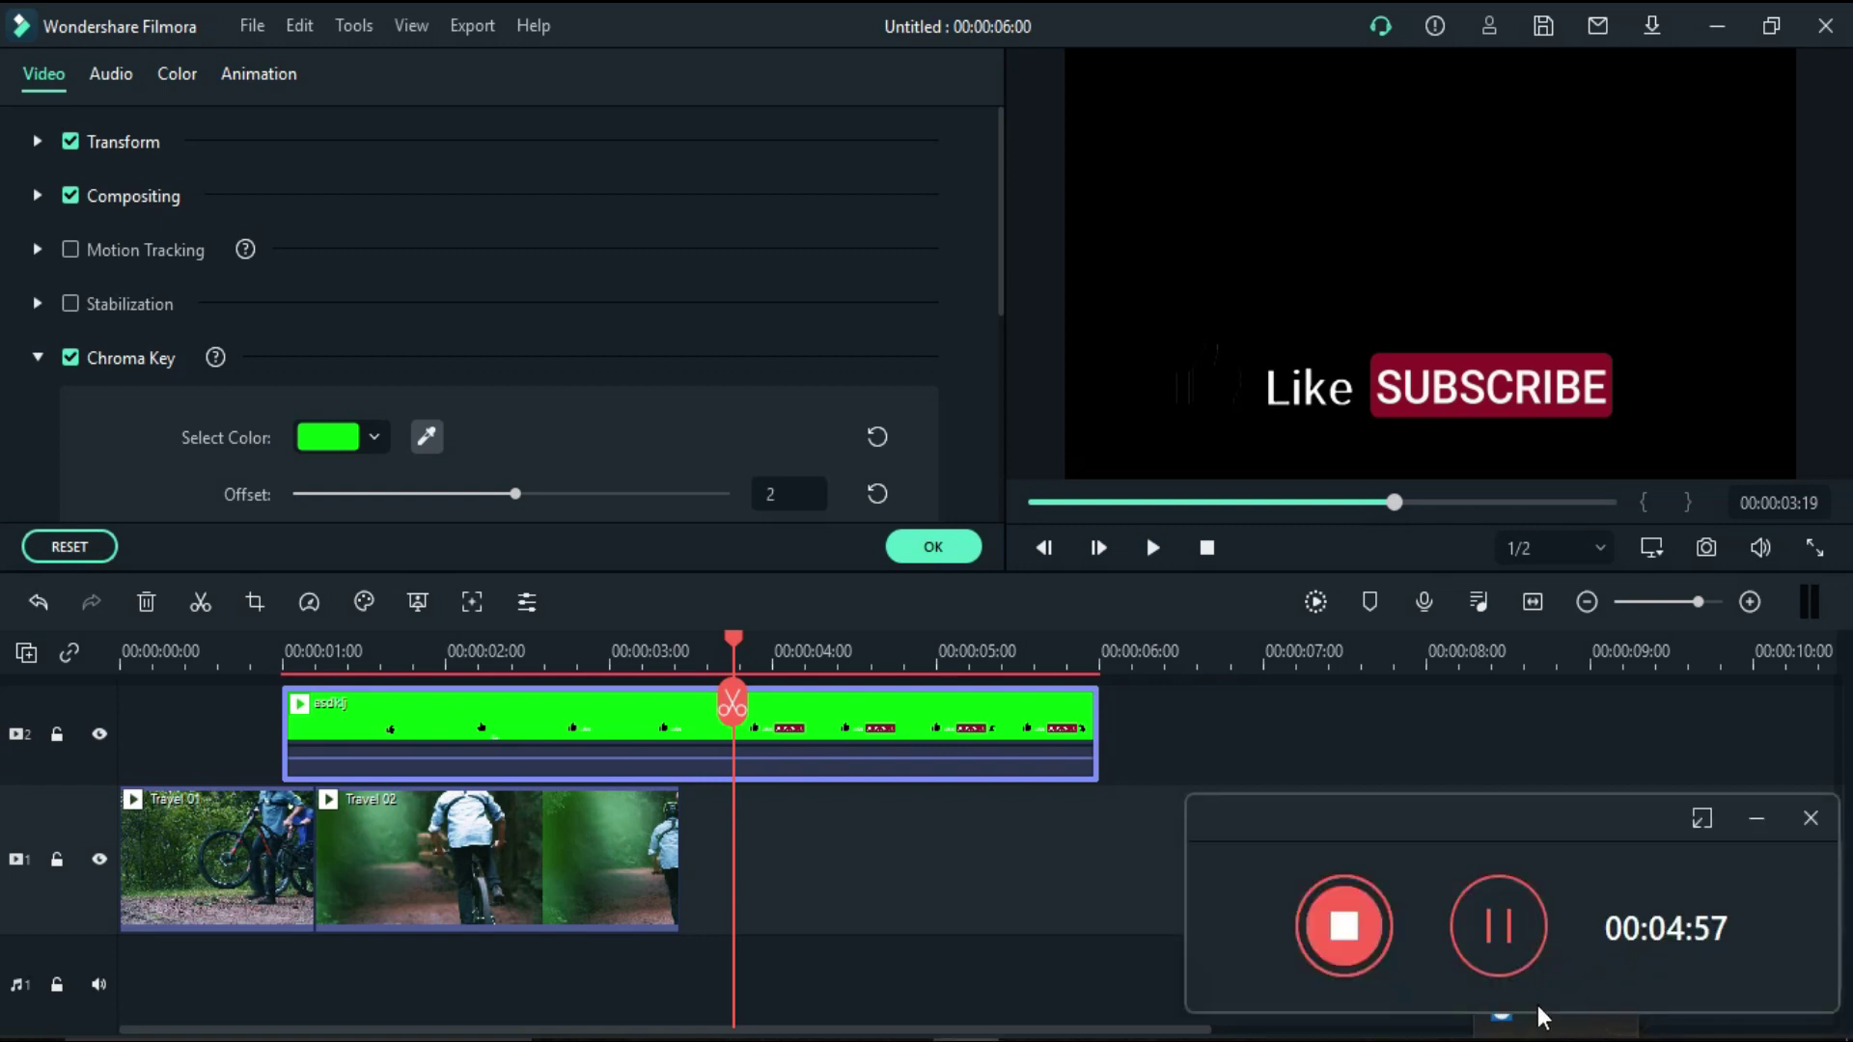